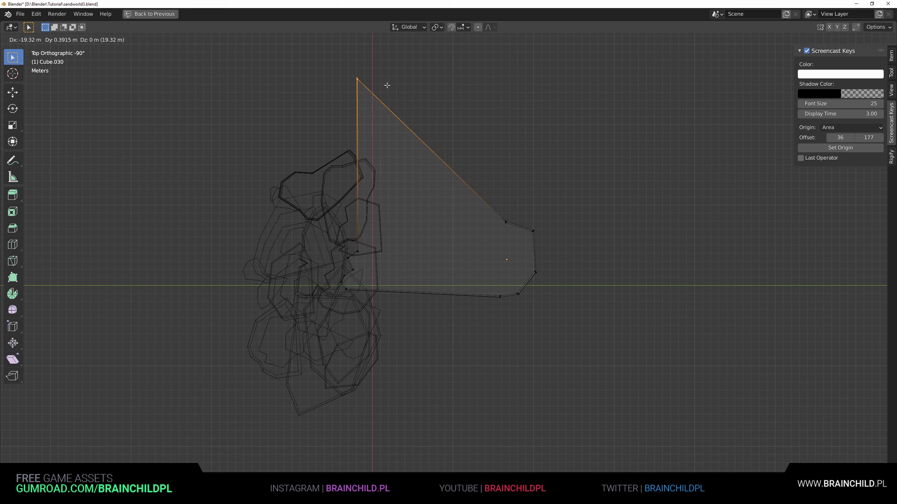
Move three corner vertices along the slab's upper edge outward in top view to widen its outline
click(387, 85)
key(g)
drag(473, 194, 535, 315)
click(507, 68)
key(b)
key(g)
click(626, 108)
Move the slab's two right-hand corner vertices further outward in top view, away from the rock cluster
key(b)
key(g)
click(662, 196)
key(b)
key(g)
right_click(544, 306)
key(b)
key(g)
click(662, 378)
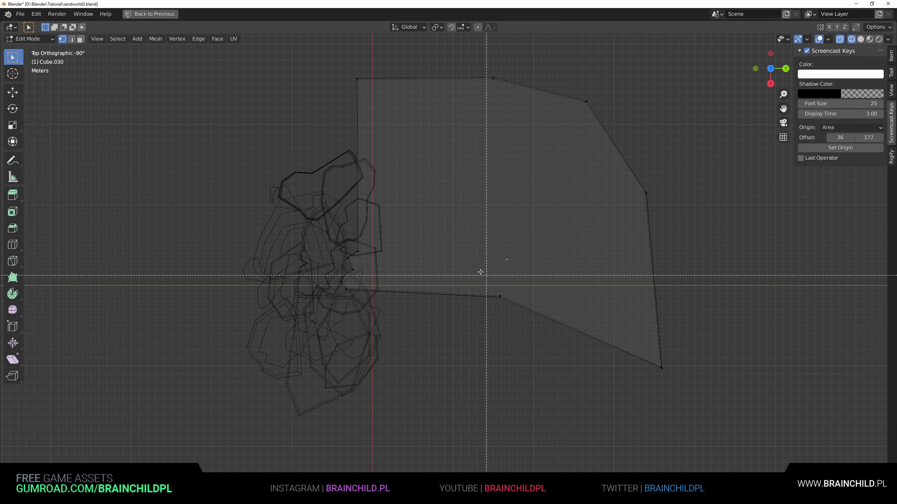
Move the slab's two lower corner vertices outward in top view to extend the outline past the rock cluster
drag(480, 271, 519, 313)
key(g)
click(545, 446)
key(alt+a)
key(b)
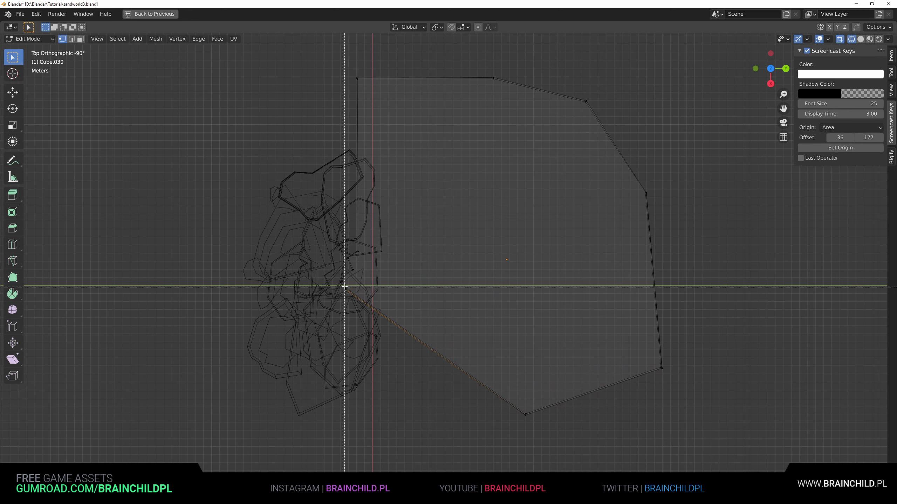
drag(344, 287, 392, 355)
key(g)
click(415, 469)
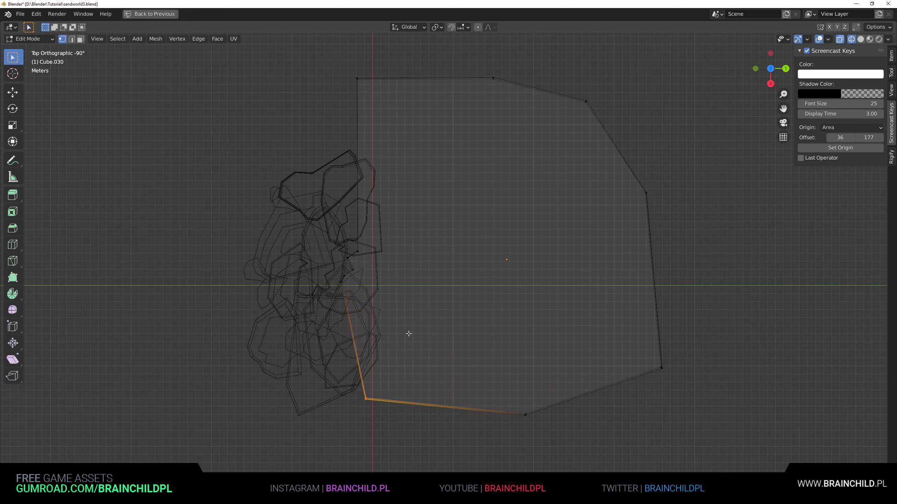
key(g)
click(413, 384)
Move two vertices of the slab's rock-side edge down to form a gently bent edge beneath the rocks
key(alt+a)
key(b)
drag(335, 279, 361, 310)
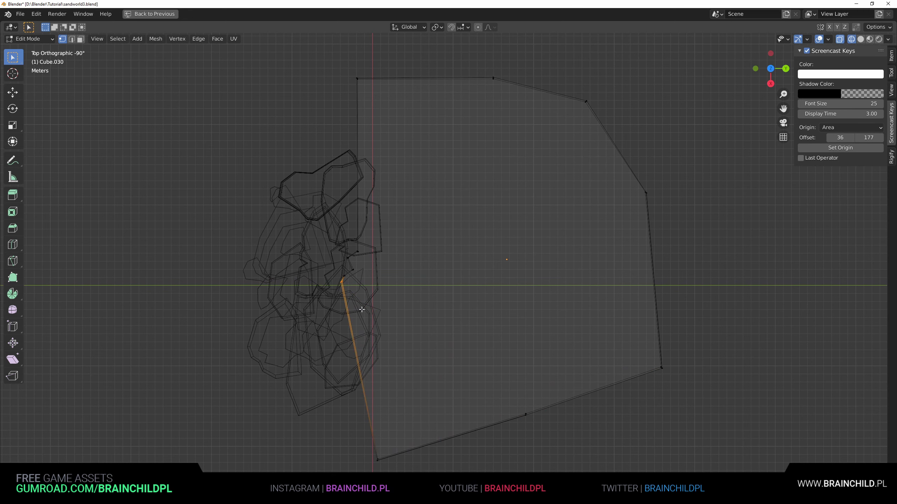
key(g)
click(413, 432)
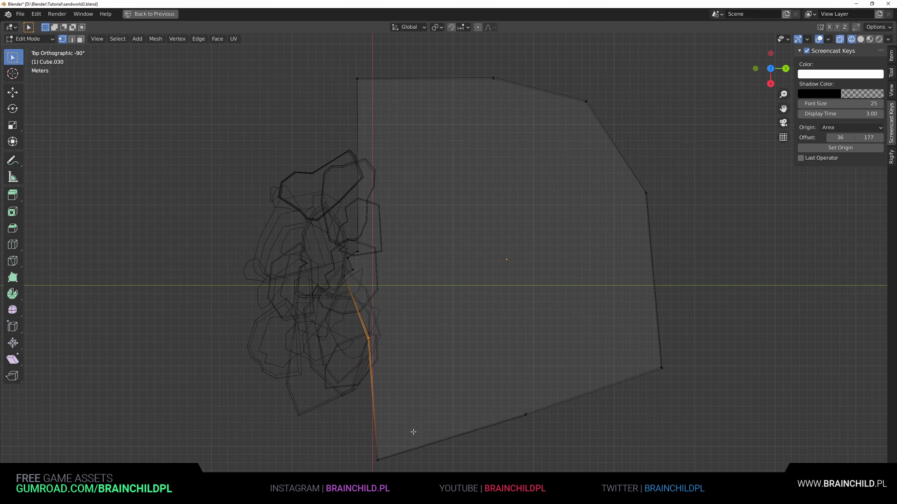
drag(352, 290, 358, 294)
scroll(362, 297, up, 2)
key(g)
click(385, 333)
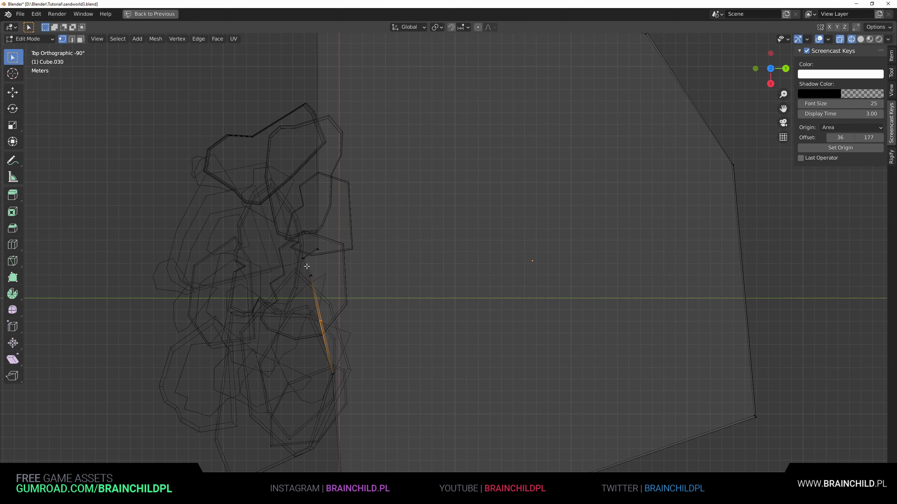
Reposition the remaining bunched vertices on the upper part of the slab's rock-side edge
key(g)
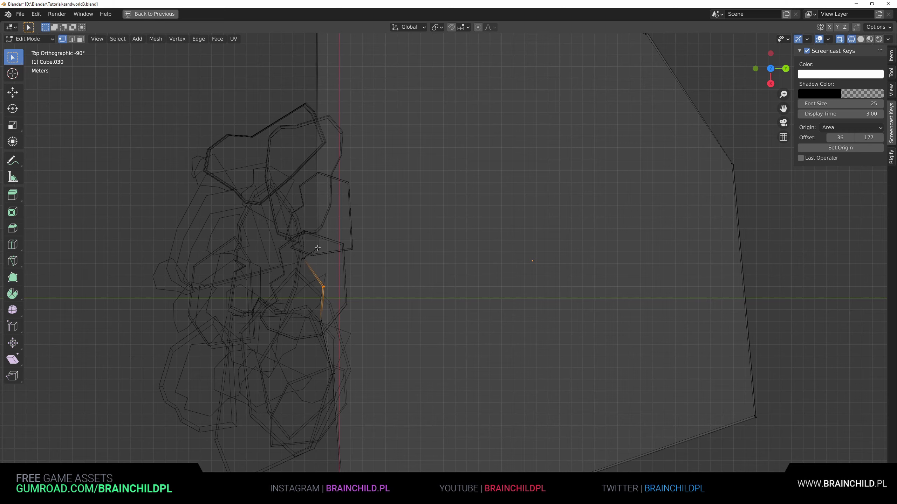
click(332, 142)
drag(286, 263, 312, 250)
key(g)
click(311, 243)
click(463, 230)
Lower the slab's top face slightly along Z in solid shading and leave mesh editing
key(shift+z)
scroll(420, 320, down, 3)
mouse_move(468, 279)
middle_down()
mouse_move(531, 223)
mouse_move(474, 232)
middle_up()
scroll(531, 224, up, 2)
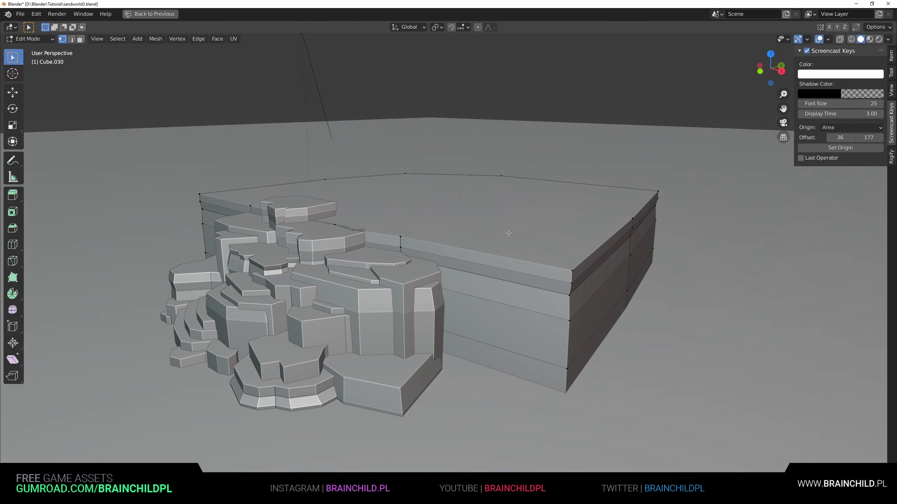
key(3)
click(508, 231)
key(g)
key(z)
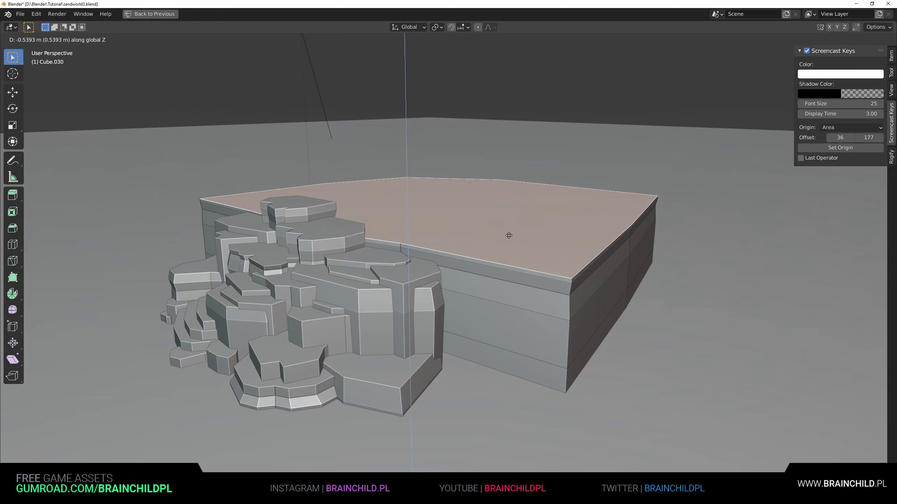
click(508, 237)
scroll(509, 237, down, 3)
middle_drag(510, 236, 476, 235)
key(Tab)
click(412, 282)
key(g)
right_click(483, 291)
Switch the viewport to rendered shading
shift+middle_drag(484, 290, 548, 302)
click(879, 39)
scroll(517, 200, up, 4)
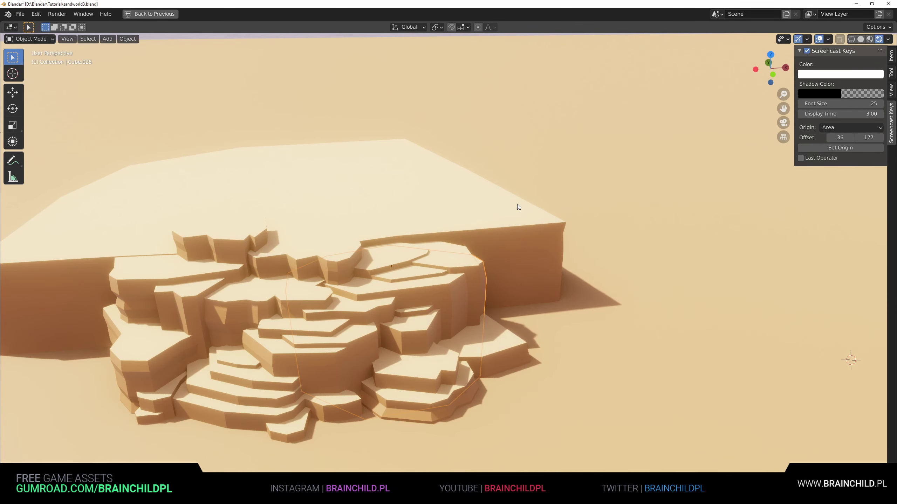
middle_drag(579, 149, 600, 171)
Extend the slab by moving the faces at its end away from the rocks about 18.4 m along Y
click(521, 167)
key(Tab)
middle_drag(464, 178, 507, 187)
scroll(508, 187, down, 5)
key(z)
click(267, 194)
drag(356, 138, 457, 312)
key(shift+z)
click(878, 39)
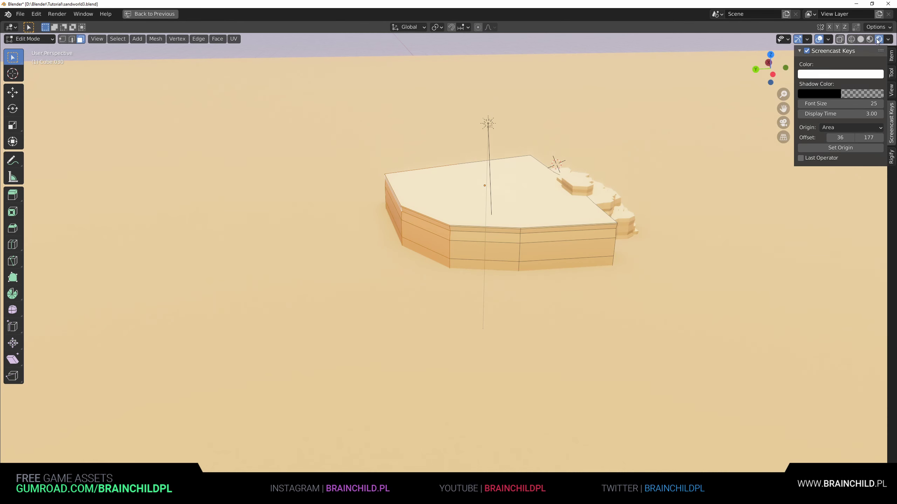
key(g)
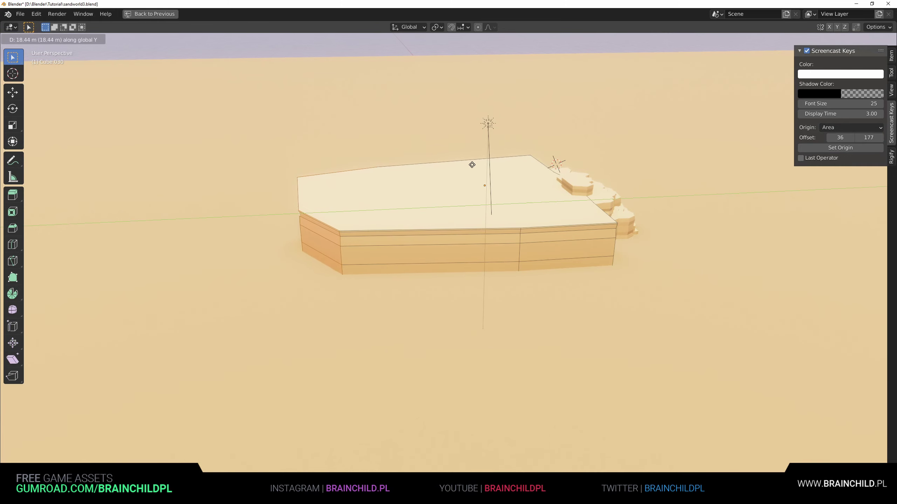
click(458, 250)
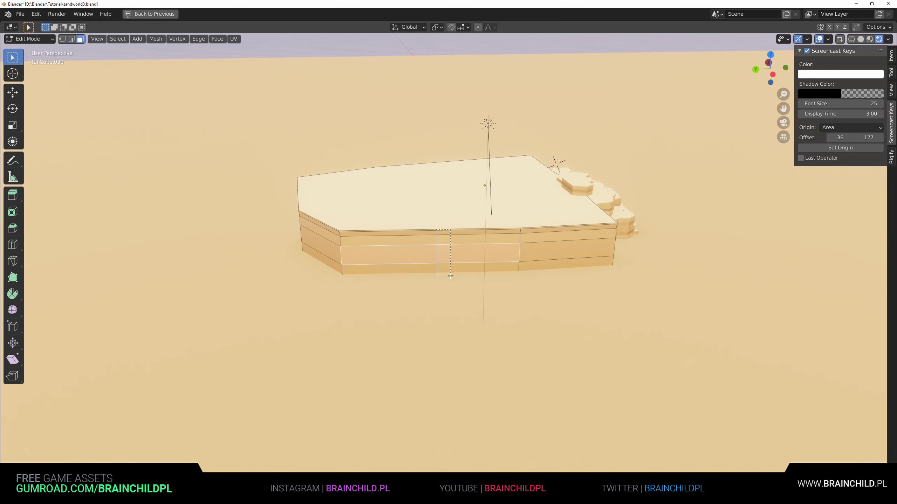
Examine the extended slab from several sides in solid and rendered shading
middle_drag(491, 260, 332, 241)
key(shift+z)
middle_drag(727, 106, 605, 145)
key(shift+z)
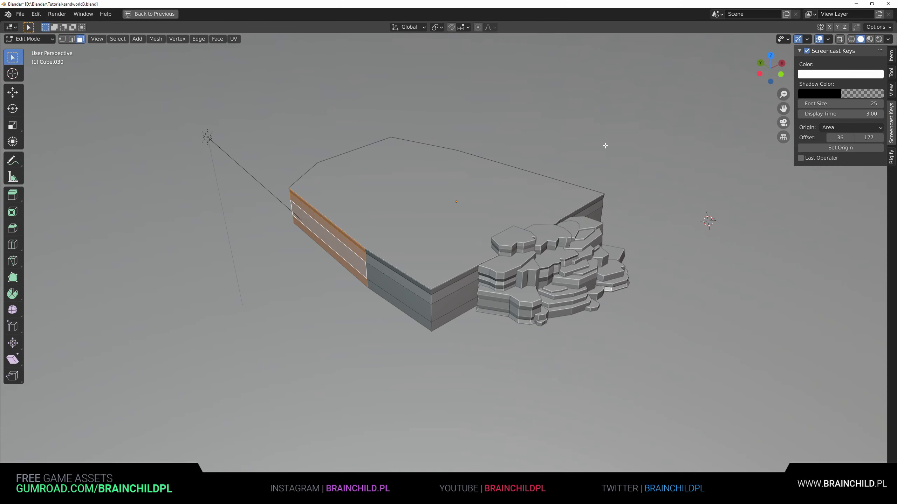
click(879, 39)
mouse_move(469, 221)
middle_down()
mouse_move(329, 245)
mouse_move(413, 233)
mouse_move(496, 293)
middle_up()
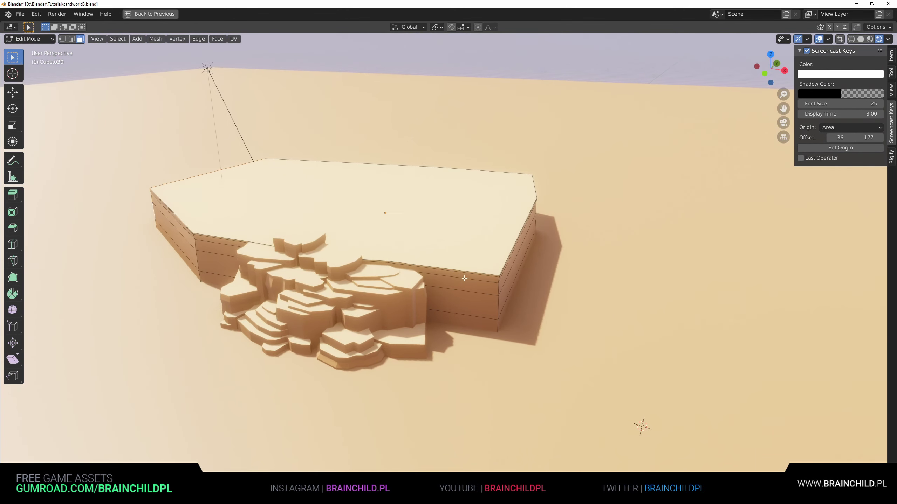
key(Tab)
key(Tab)
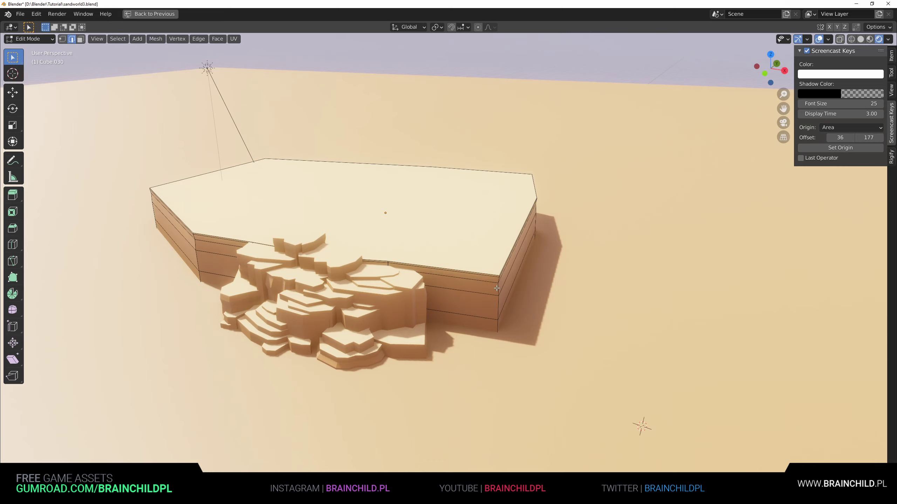
shift+middle_drag(509, 292, 496, 243)
scroll(442, 242, down, 1)
key(Tab)
Select the three overlapping tall rocks at the end of the cluster nearest the slab's exposed front corner
shift+middle_drag(441, 242, 459, 217)
scroll(502, 246, up, 3)
click(376, 207)
key(g)
right_click(412, 211)
shift+middle_drag(374, 203, 407, 218)
scroll(407, 218, up, 3)
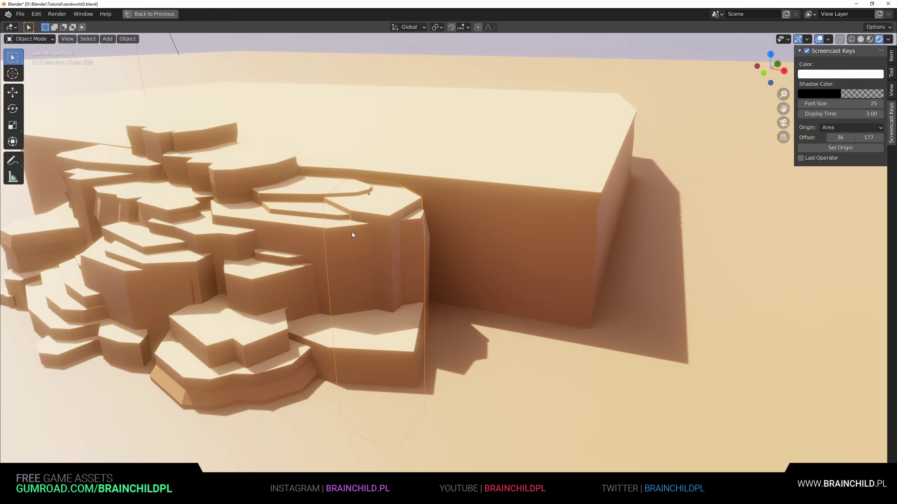
shift+middle_drag(352, 233, 391, 228)
shift+click(349, 208)
shift+click(347, 235)
key(g)
right_click(487, 219)
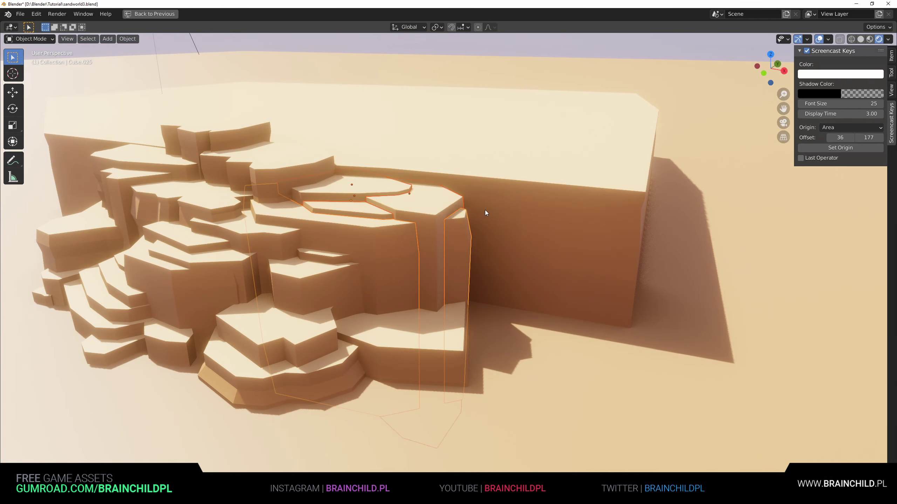
Duplicate the three selected rocks in top view and place the copy near the slab's exposed front corner
alt+middle_drag(485, 210, 491, 279)
alt+scroll(491, 288, down, 1)
scroll(491, 287, down, 6)
shift+middle_drag(528, 314, 425, 313)
key(shift+d)
click(456, 303)
scroll(455, 303, up, 6)
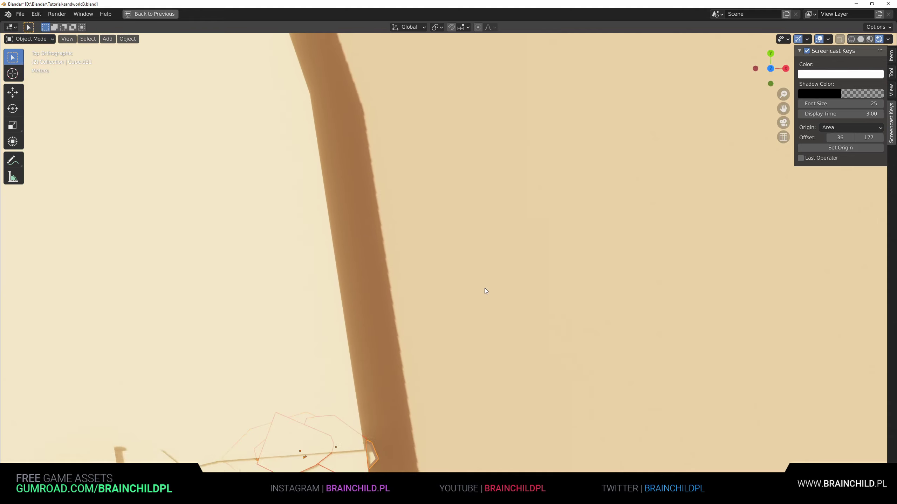
Rotate the copied rocks slightly and fit them against the slab's front corner
shift+middle_drag(485, 288, 532, 199)
scroll(506, 316, down, 1)
key(g)
click(511, 299)
key(r)
click(501, 282)
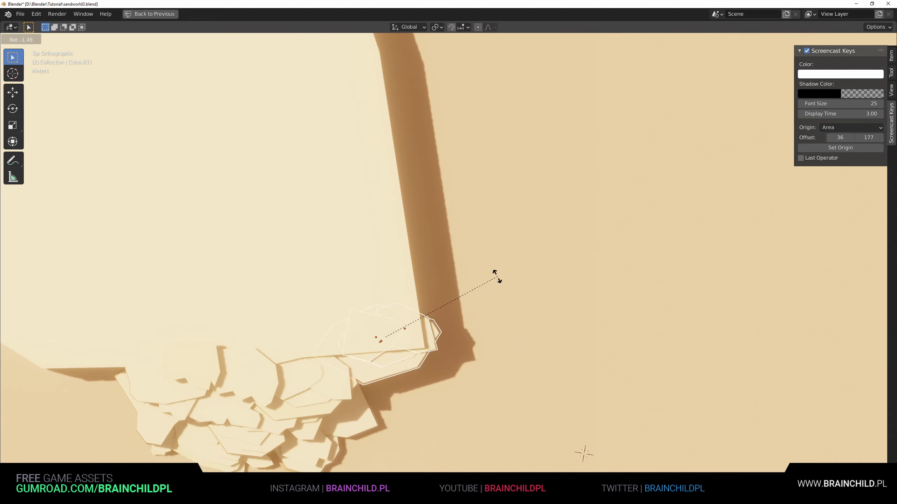
key(g)
click(480, 284)
Duplicate the corner rocks, rotate the copy and fit it against the slab's right side just behind the corner
key(shift+d)
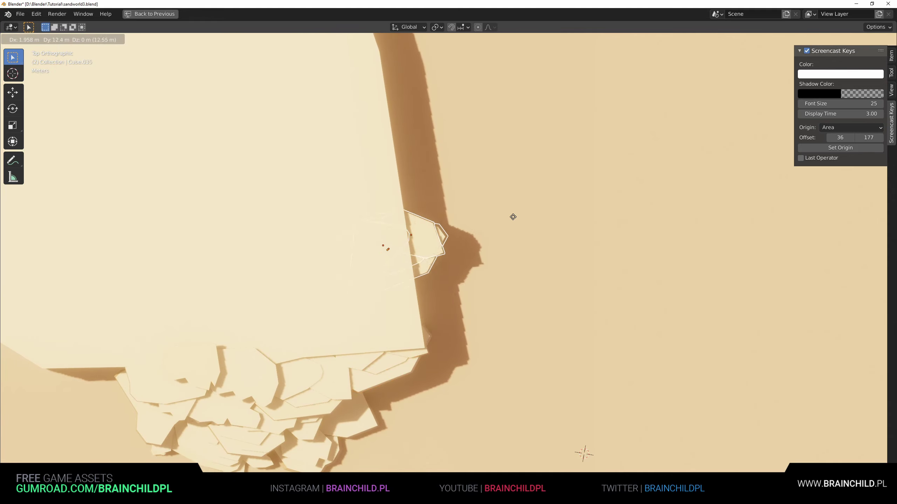
click(520, 202)
key(r)
click(333, 144)
key(g)
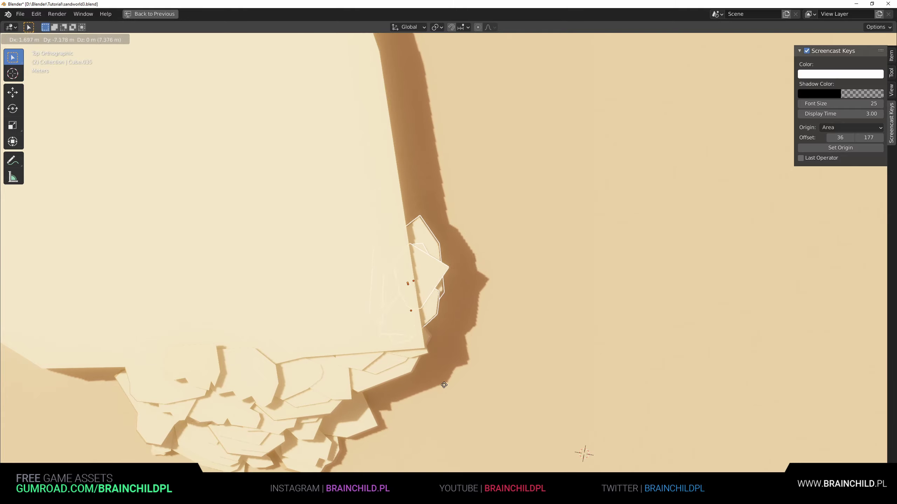
click(448, 341)
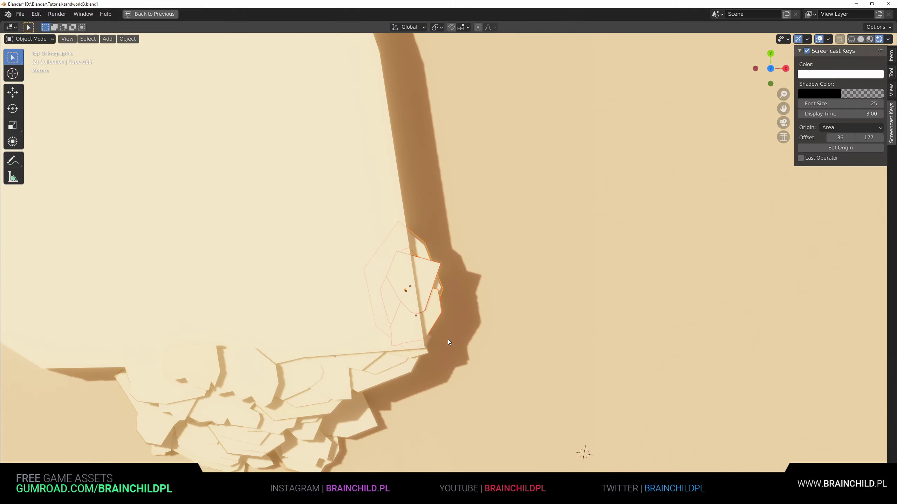
Raise the rocks on the slab's right side about 0.6 m along Z
middle_drag(447, 340, 380, 255)
key(g)
key(z)
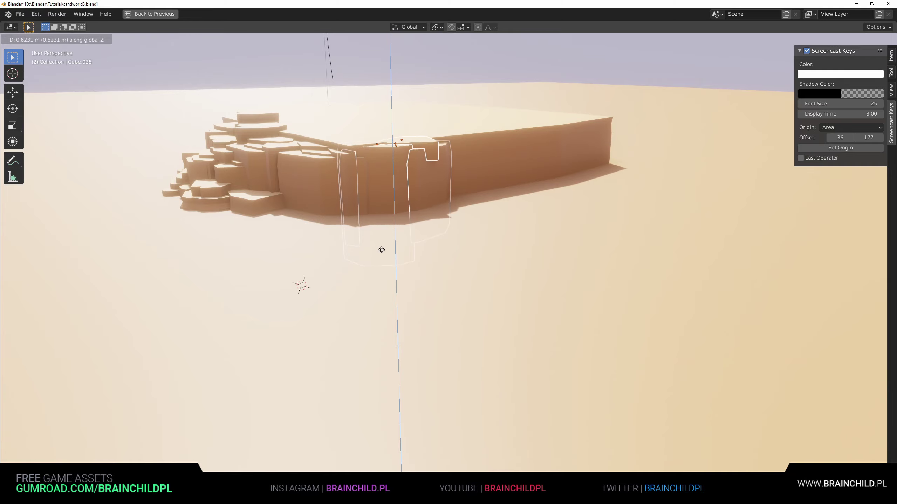
click(382, 248)
middle_drag(388, 249, 445, 265)
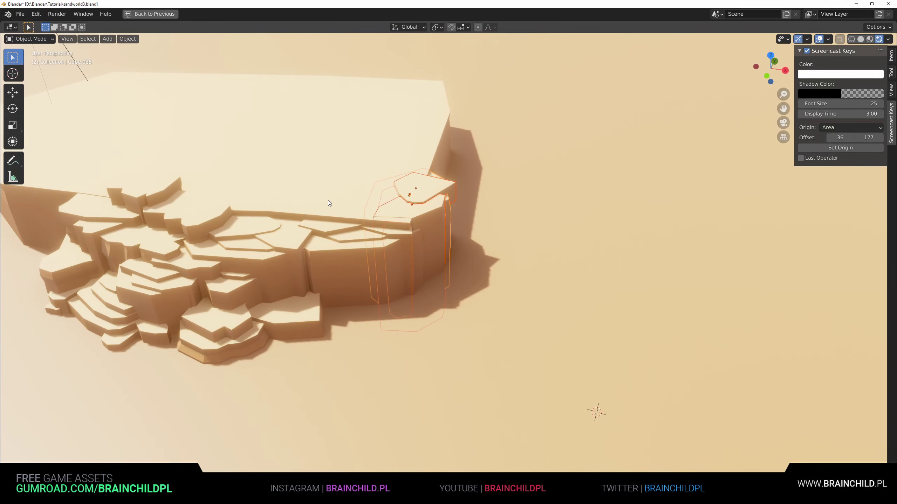
click(329, 200)
middle_drag(329, 201, 422, 250)
scroll(383, 224, down, 4)
key(ctrl+z)
Duplicate the raised rocks in top view and place the copy further along the slab's right side
key(KP_7)
scroll(460, 264, up, 3)
key(shift+d)
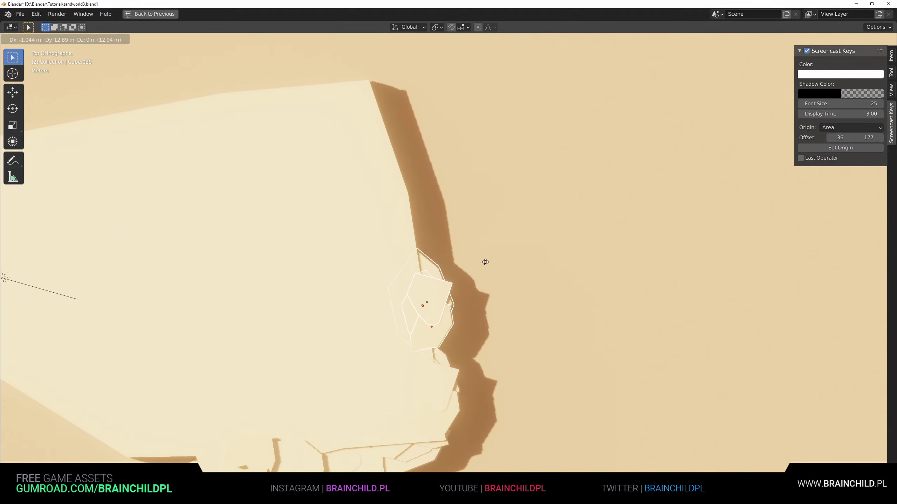
click(487, 272)
Duplicate the rocks to the slab's front edge left of the main cluster and rotate the copy to follow the edge
scroll(486, 297, down, 3)
shift+middle_drag(485, 300, 495, 334)
key(shift+d)
click(310, 401)
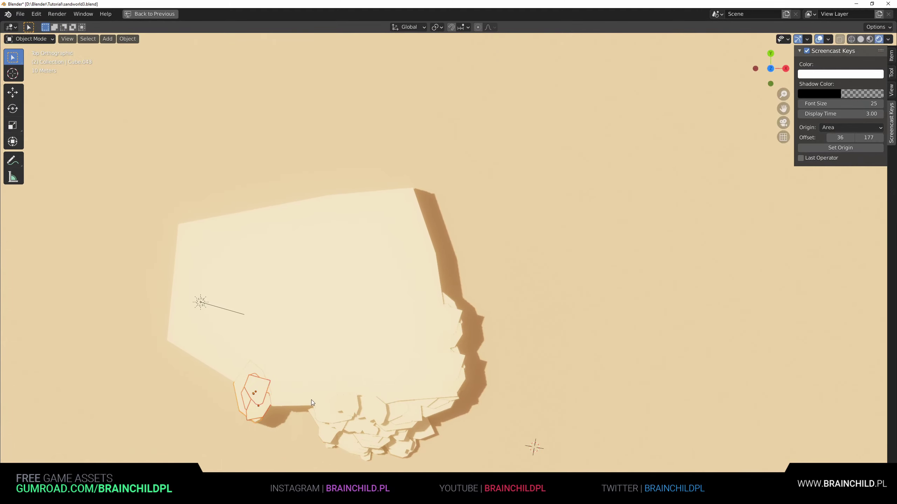
key(r)
click(274, 334)
shift+middle_drag(273, 336, 351, 240)
key(r)
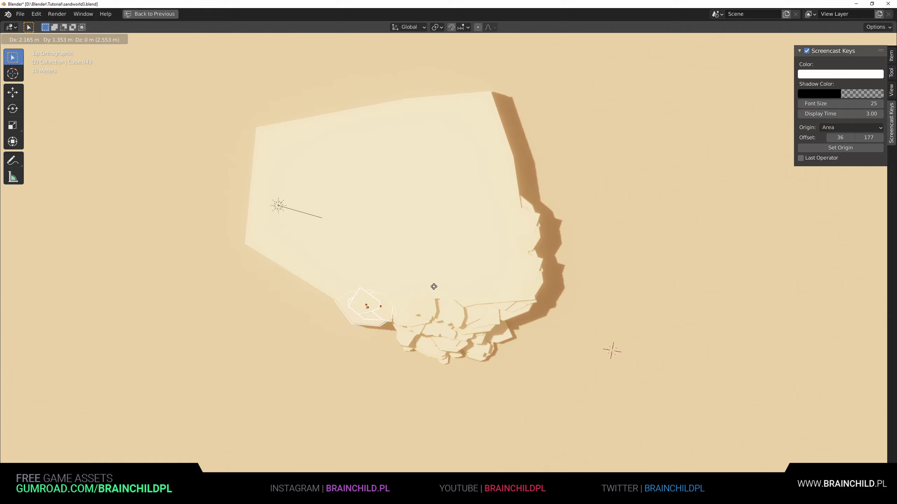
click(433, 287)
Duplicate the front-left rocks onto the slab's far left corner and clear them from the selection
key(shift+d)
key(g)
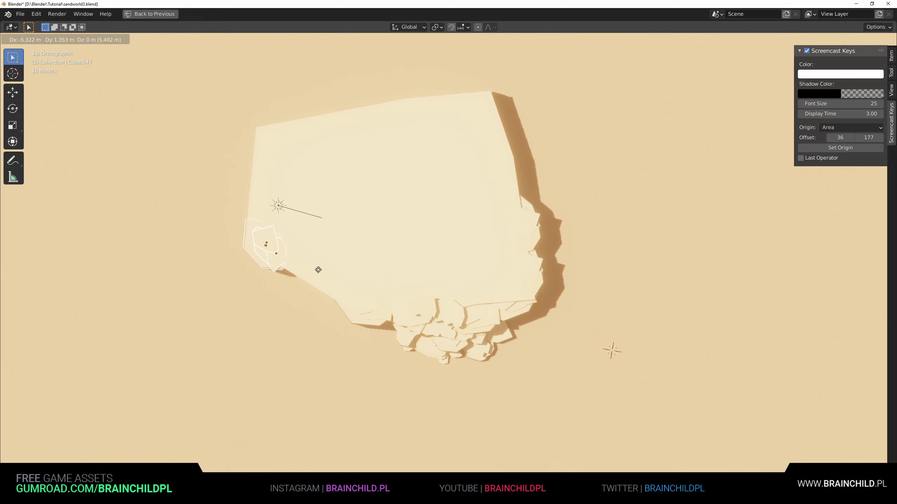
click(318, 270)
middle_drag(318, 269, 314, 201)
click(287, 295)
middle_drag(295, 305, 358, 271)
scroll(324, 271, up, 3)
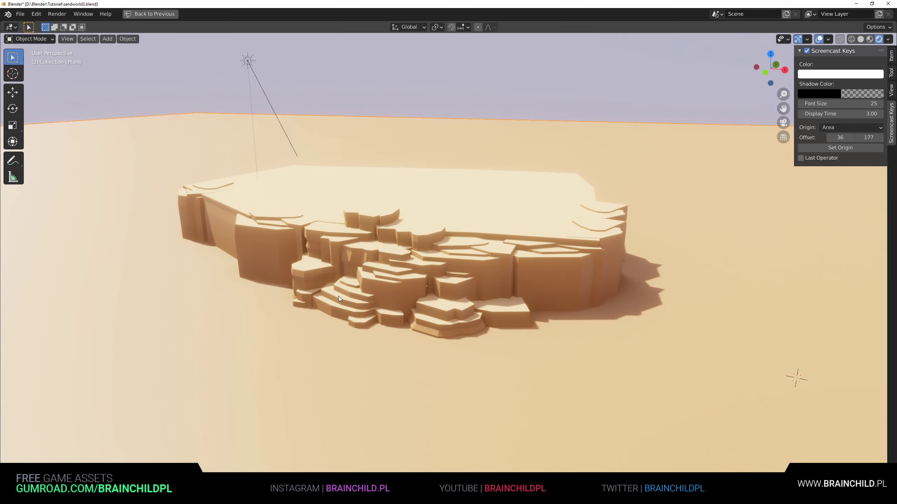
click(353, 307)
shift+middle_drag(358, 311, 414, 300)
drag(400, 302, 401, 303)
key(g)
right_click(371, 339)
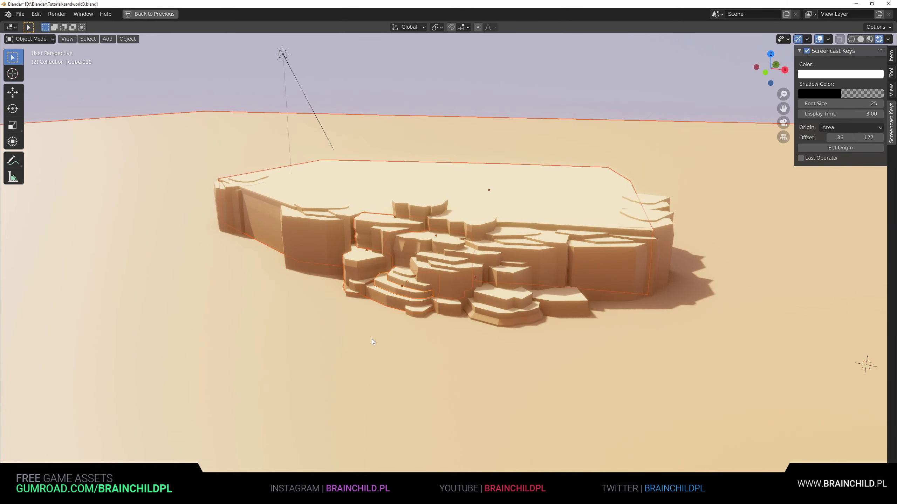
click(388, 323)
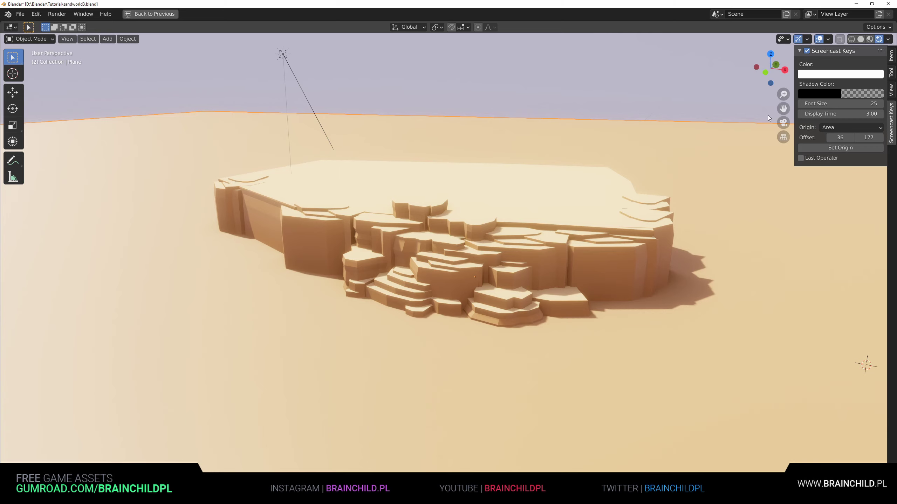
Restore the full editor layout and bring the Plane object into view in the scene outliner
key(ctrl+space)
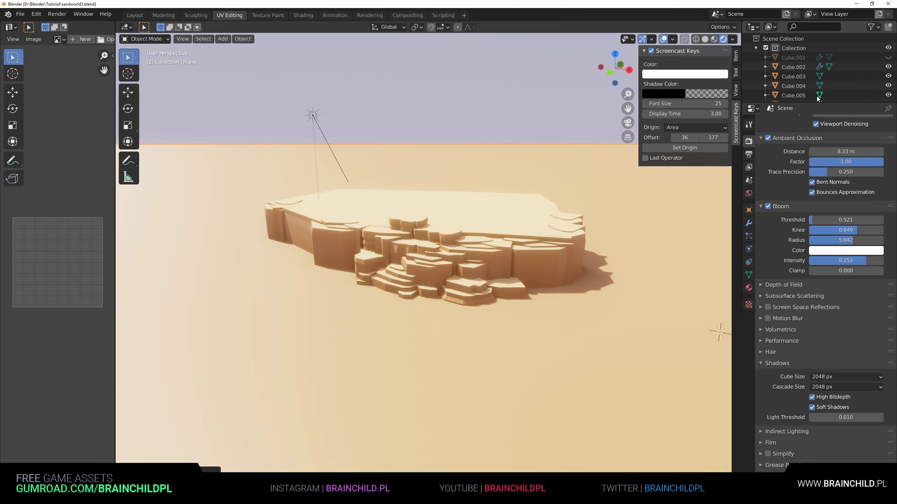
scroll(808, 83, down, 1)
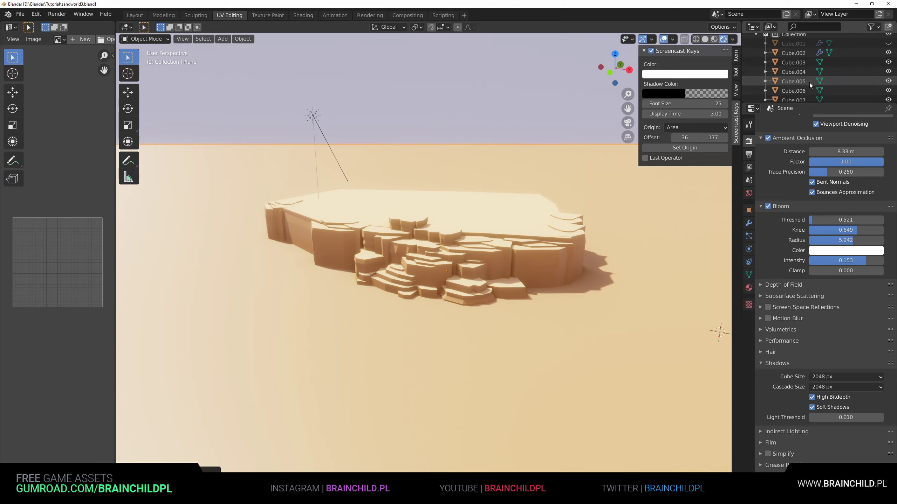
scroll(808, 84, down, 15)
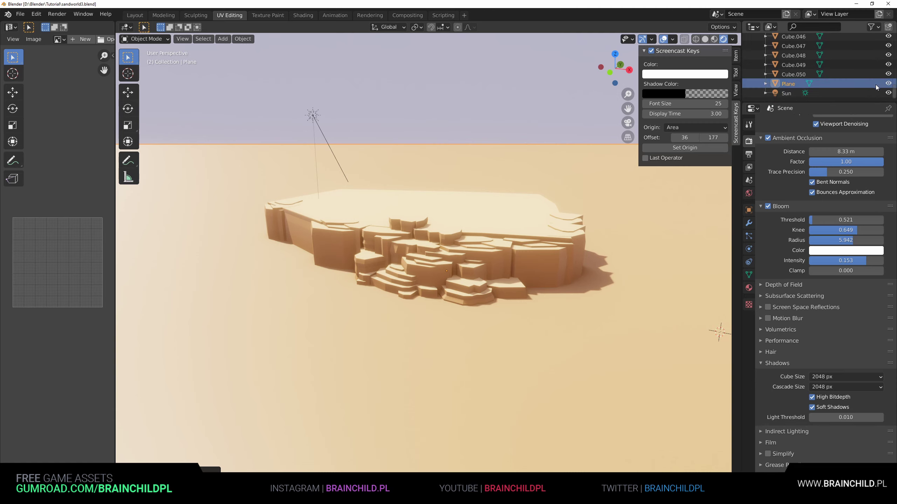
Show the selectability toggles in the outliner, make the ground Plane unselectable, and save the file
click(872, 28)
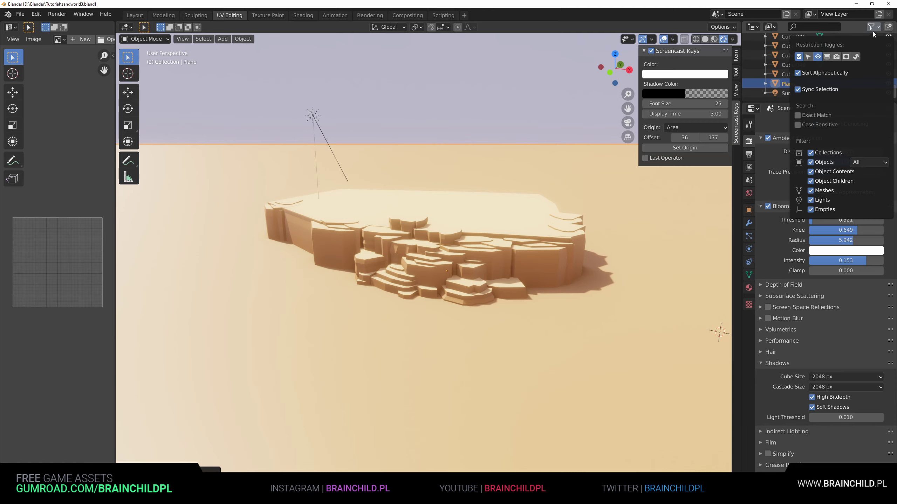
click(809, 57)
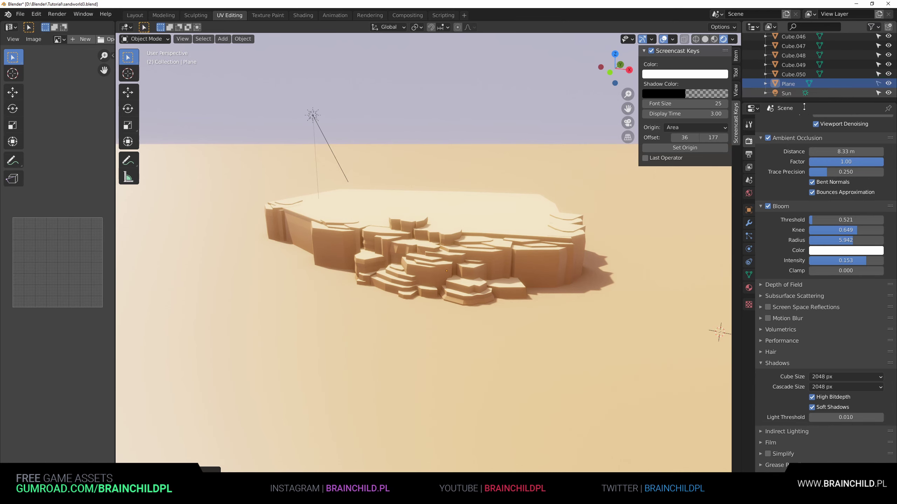
key(ctrl+s)
scroll(474, 251, up, 3)
key(ctrl+s)
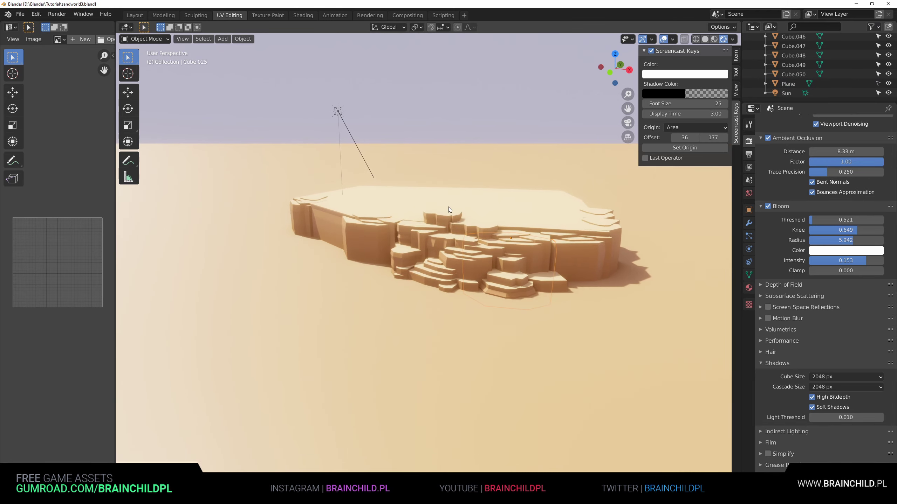
scroll(448, 206, up, 2)
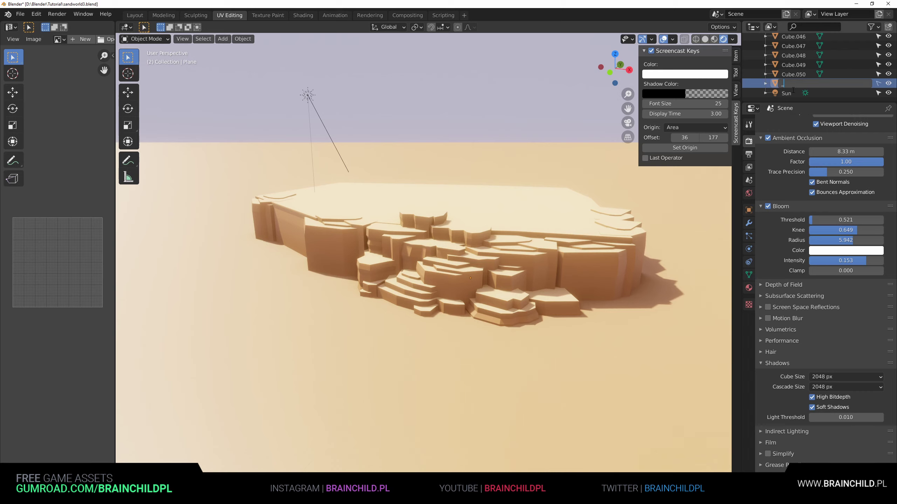
scroll(793, 90, up, 2)
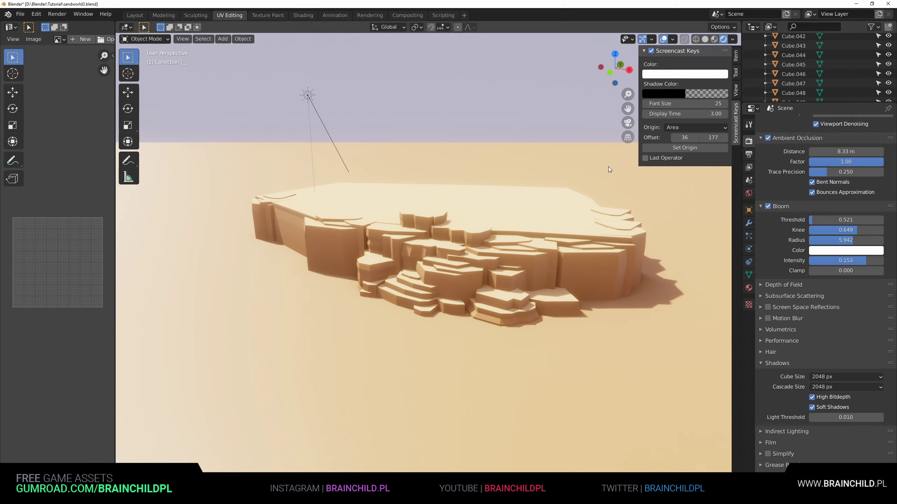
Duplicate the front rock cluster together with the plateau slab in top view, place the copy at the front-left edge, and rotate it
click(491, 217)
scroll(501, 243, up, 2)
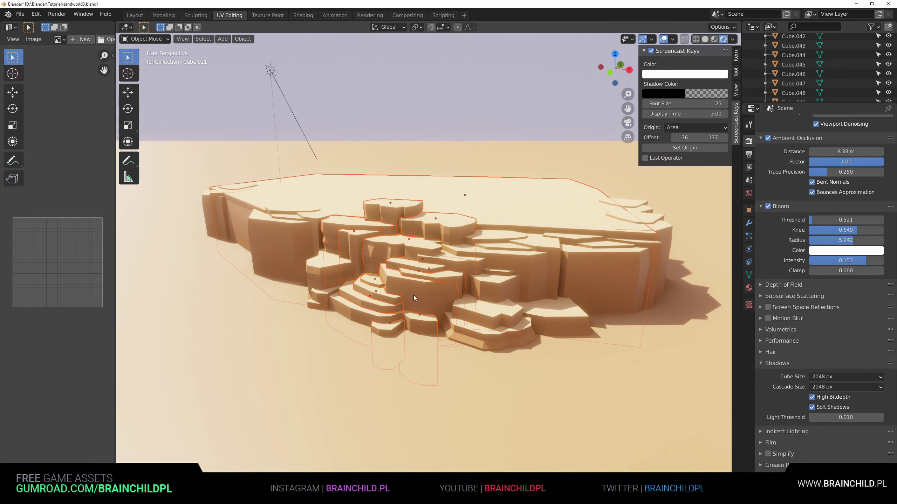
scroll(414, 296, down, 4)
key(KP_7)
key(shift+d)
click(376, 329)
key(r)
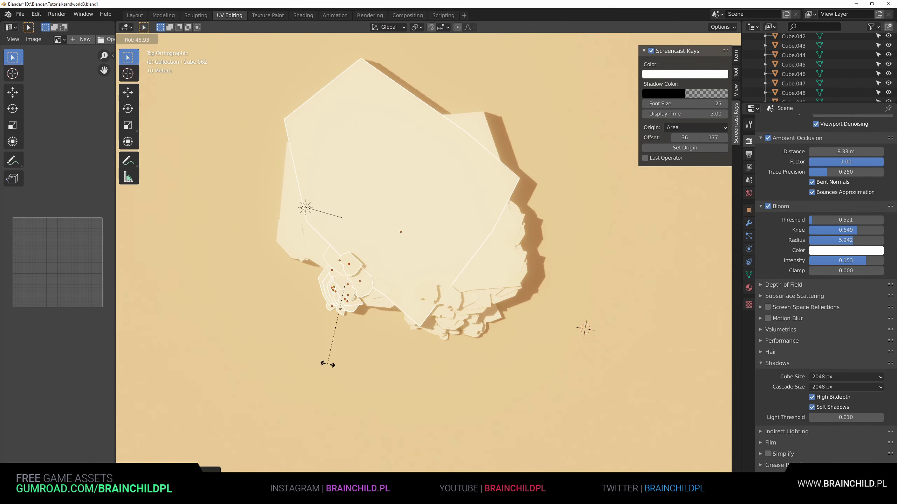
click(355, 371)
Duplicate only the plateau slab in top view, place the copy toward the back right, and rotate it
key(shift+d)
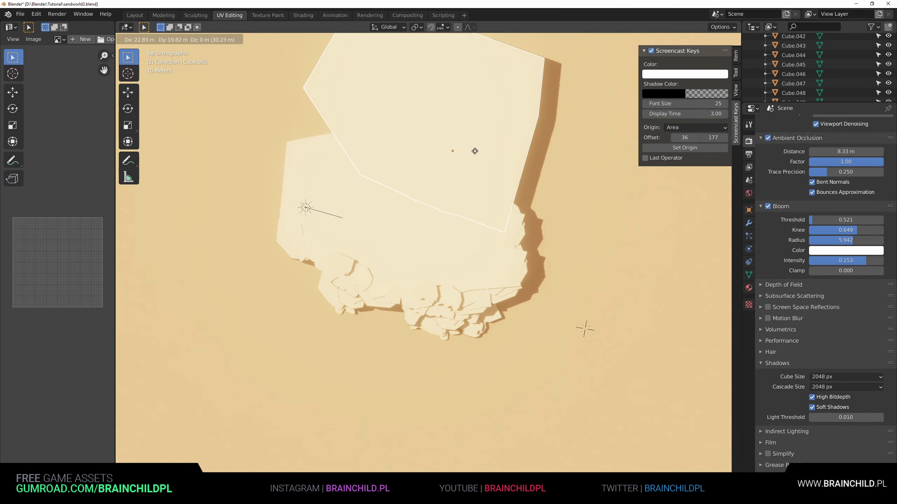
click(475, 151)
key(r)
click(401, 139)
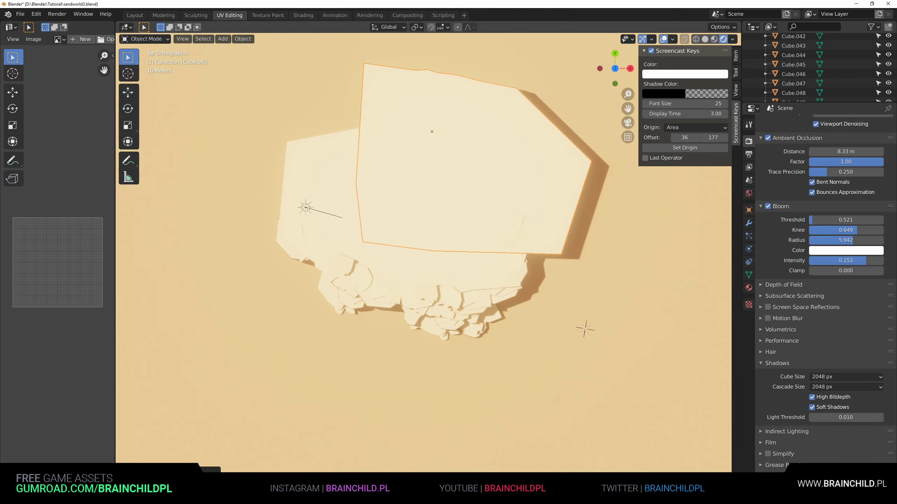
key(r)
click(552, 160)
Resize the slab copy and move it along Z and Y to form an upper tier behind the plateau
key(s)
click(538, 156)
key(g)
click(529, 169)
middle_drag(529, 169, 565, 152)
key(g)
key(z)
click(514, 157)
key(g)
key(y)
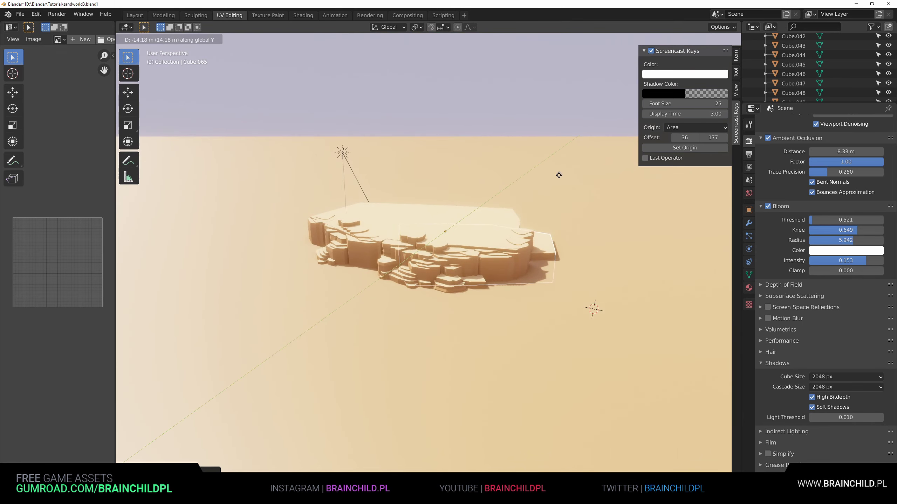
click(560, 174)
Scale the upper slab about 1.24 times along Z and shift it about 16 m left along X
key(s)
key(z)
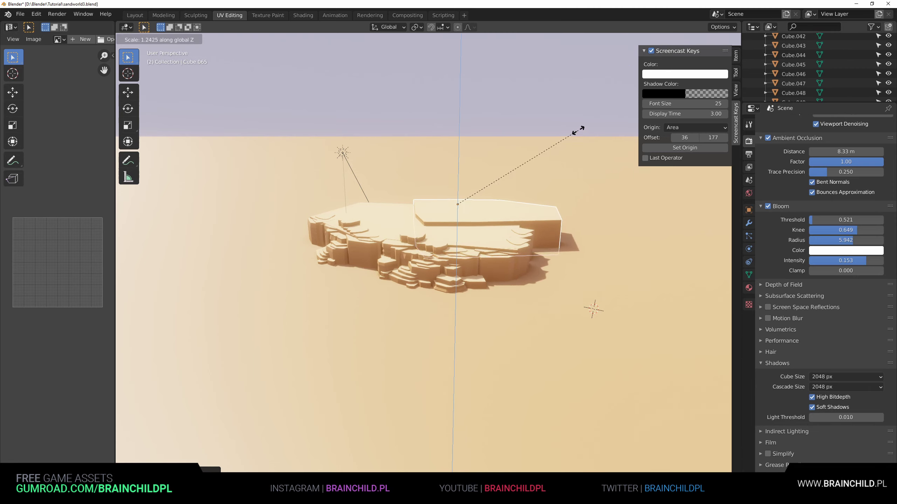
click(579, 130)
key(g)
key(x)
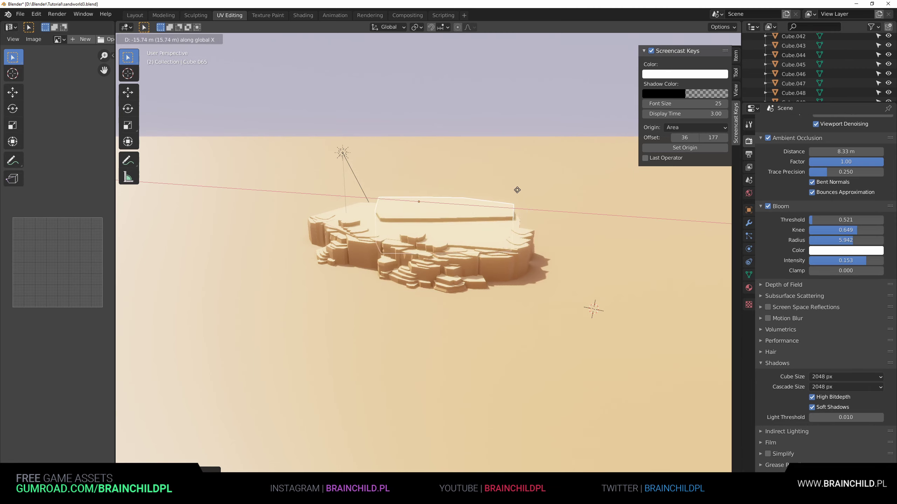
click(517, 196)
Rotate the upper slab around Z, place it over the plateau's back-left part, and lower it by about 1 m
scroll(554, 197, up, 3)
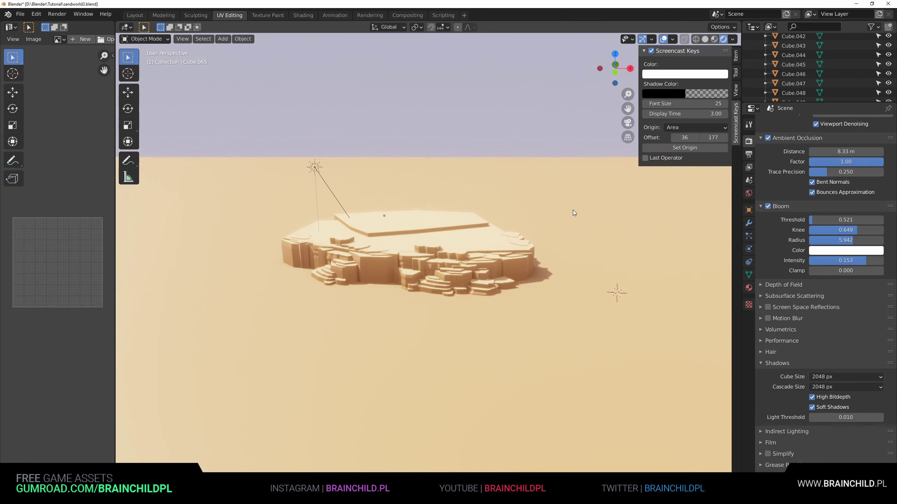
key(r)
key(z)
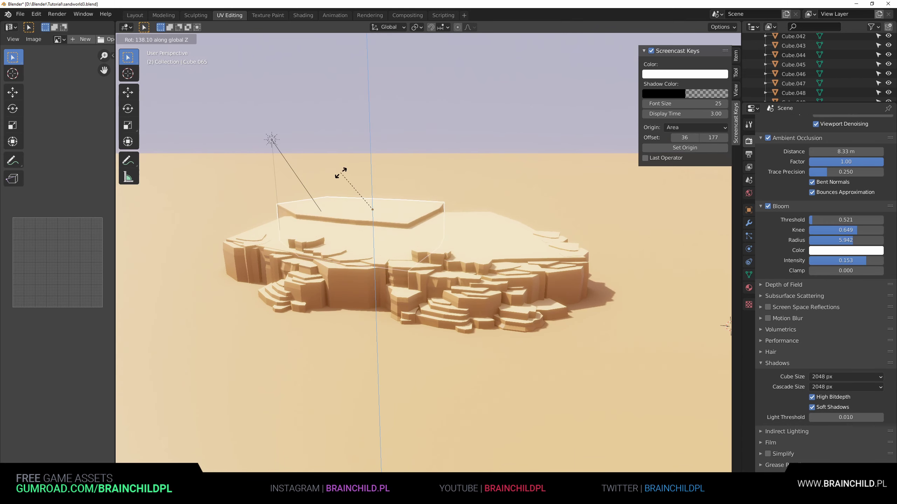
key(x)
click(326, 186)
key(g)
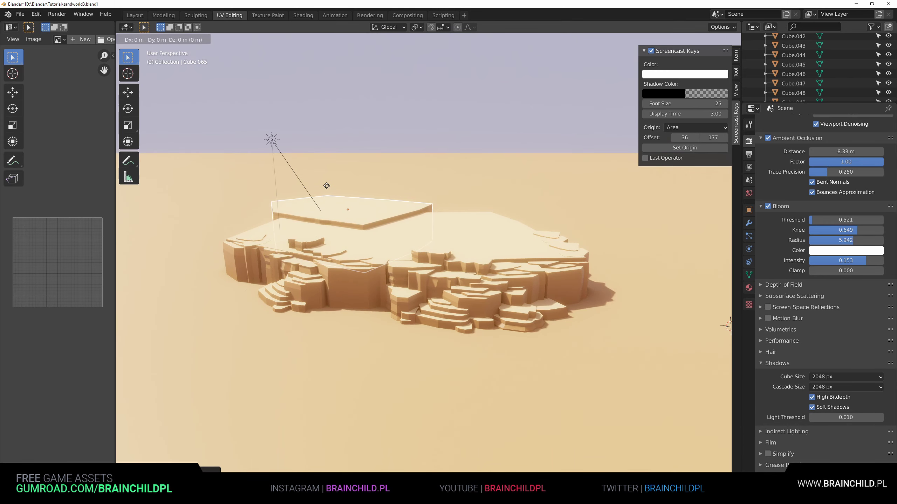
key(z)
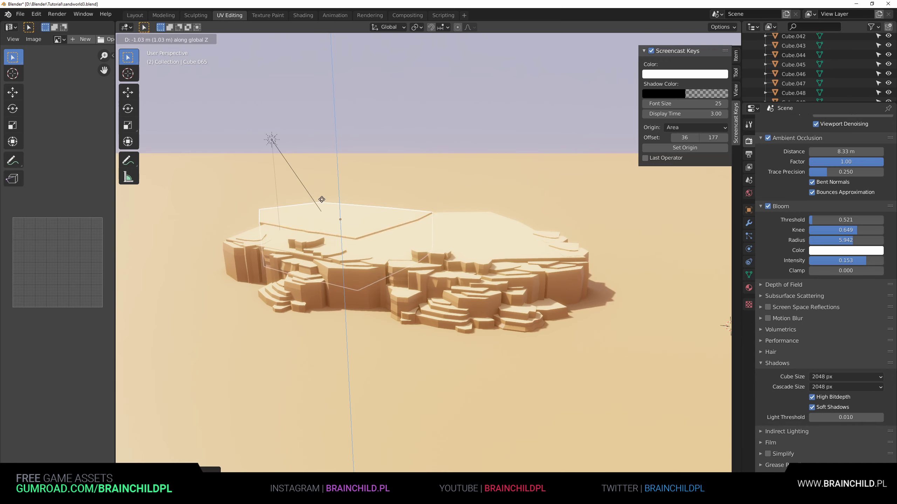
click(322, 200)
Duplicate the upper slab to the right, rotate the copy around Z, and shift it about 11 m along X
key(shift+d)
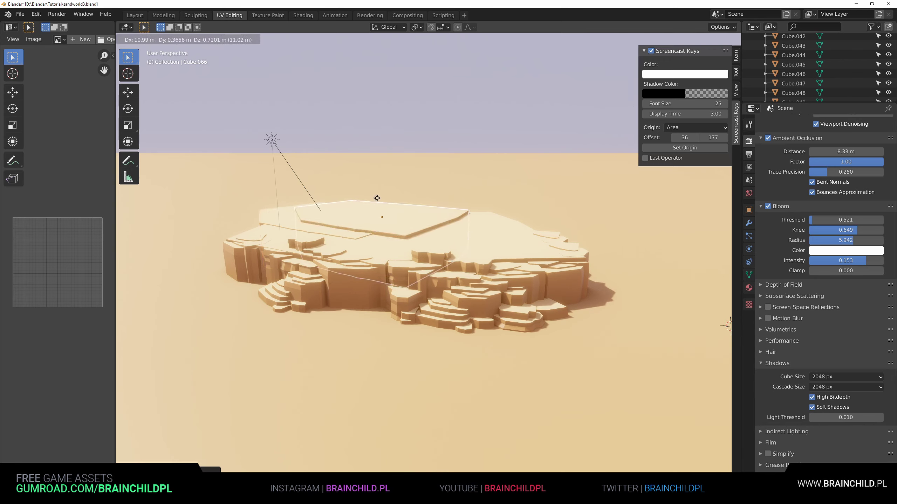
click(407, 194)
key(r)
key(z)
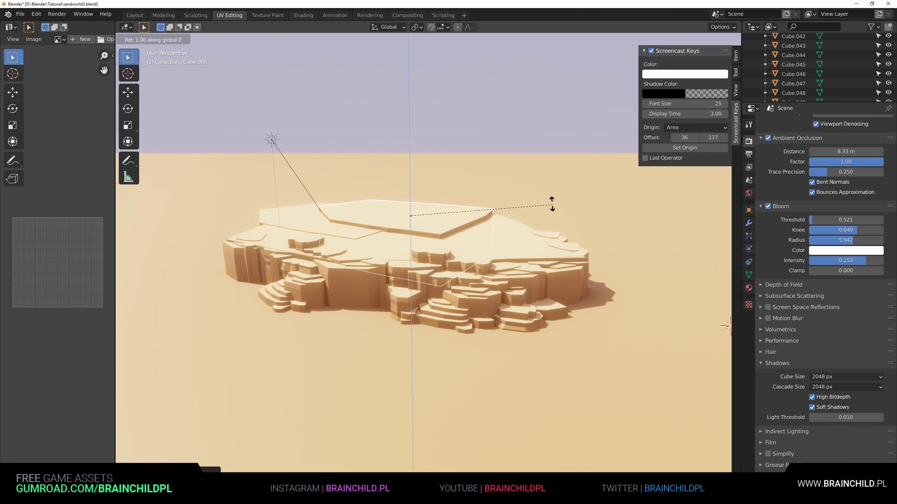
click(430, 156)
key(g)
key(x)
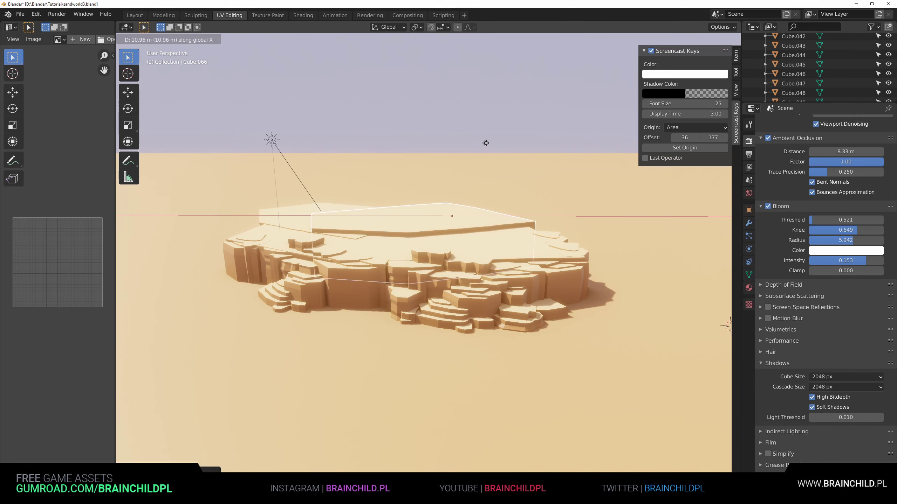
click(487, 144)
Return the viewport to rendered shading, then nudge the right upper slab along X and rotate it around Z
click(517, 169)
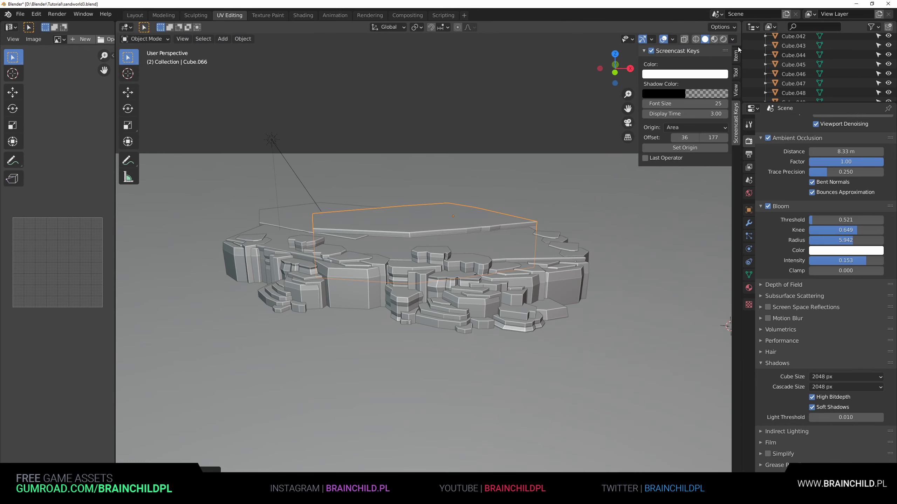
click(723, 39)
key(g)
key(x)
click(519, 224)
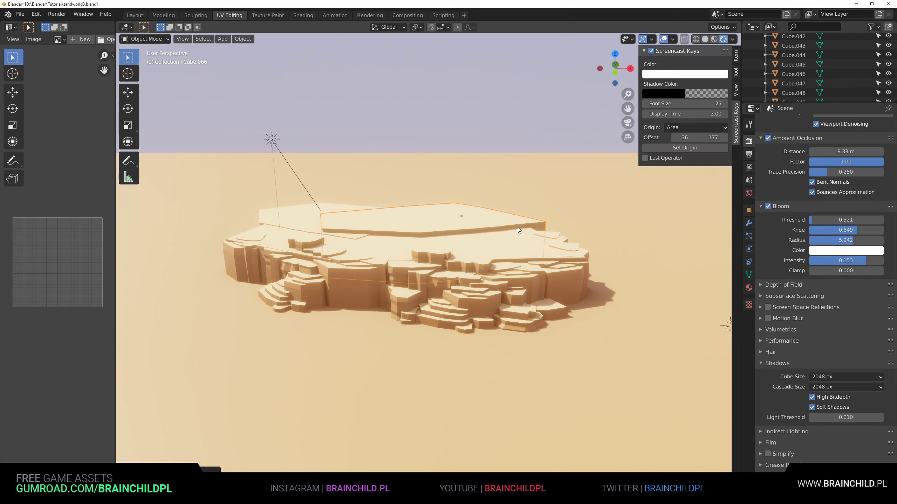
key(r)
key(z)
click(557, 262)
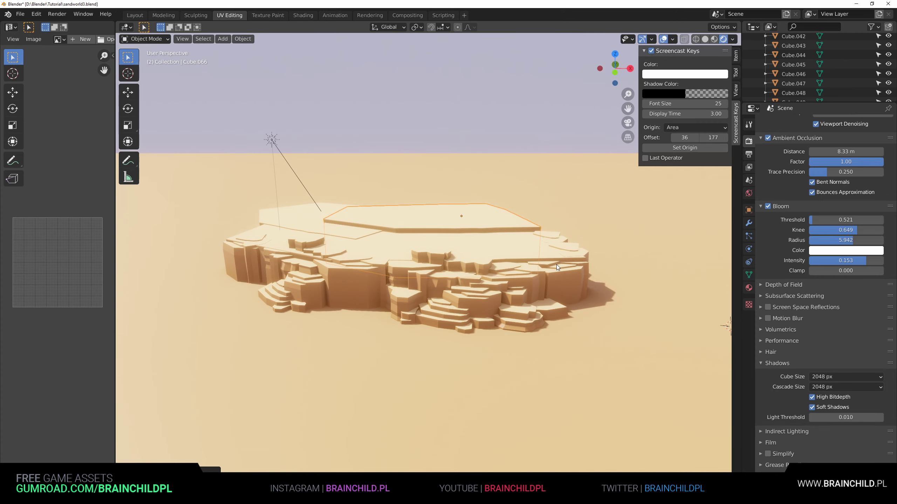
Duplicate a rock from the main front cluster and place the copy against the bare wall to its left
scroll(505, 190, up, 2)
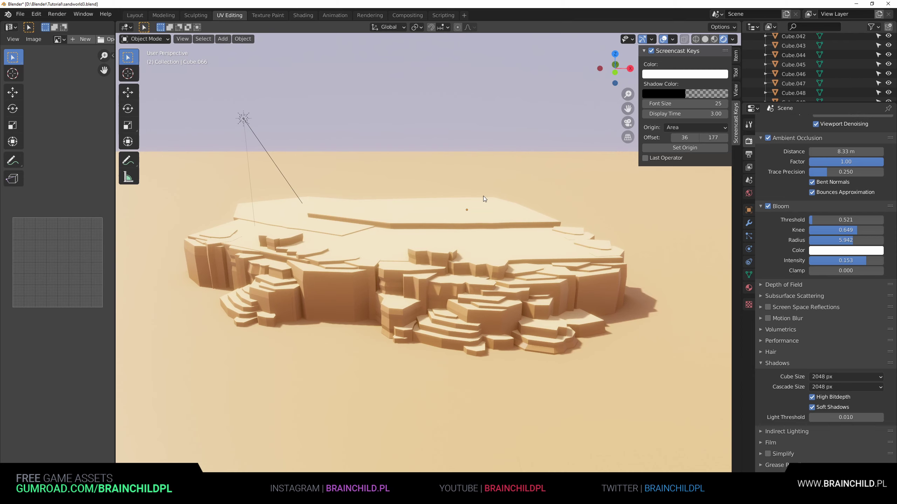
shift+middle_drag(418, 201, 438, 207)
shift+middle_drag(382, 221, 379, 211)
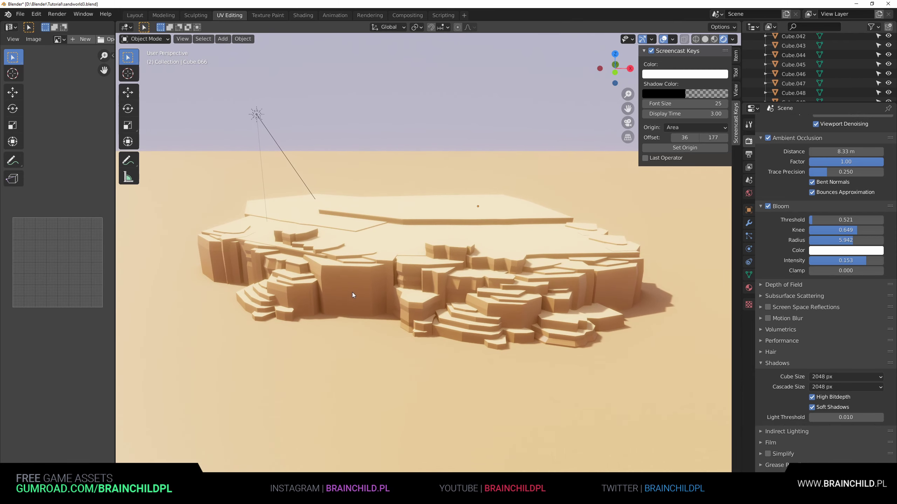
click(474, 281)
key(shift+d)
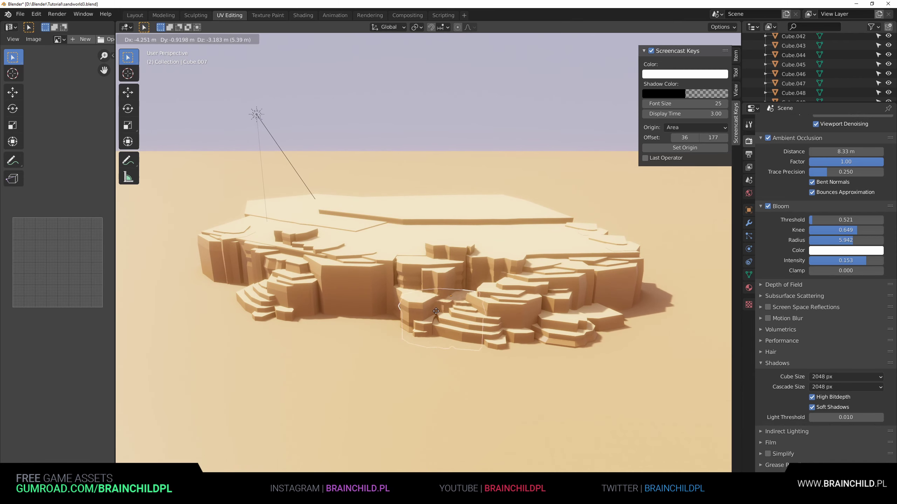
click(361, 307)
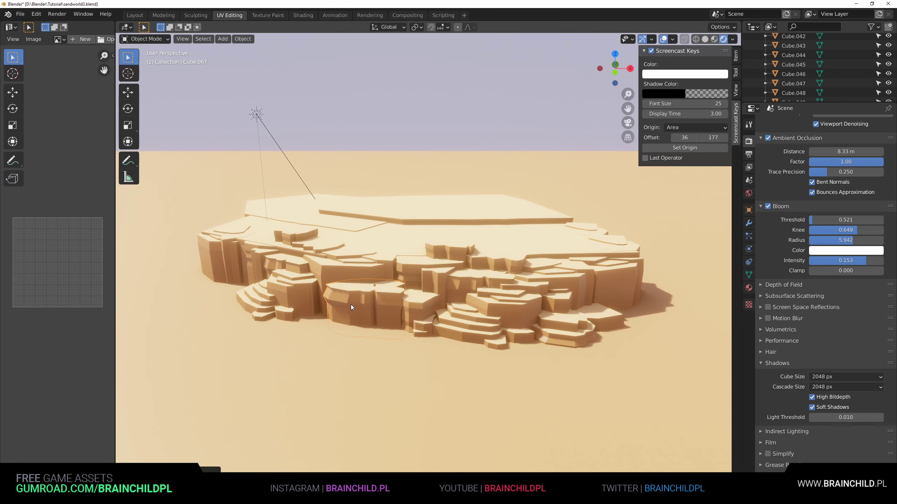
Slide the copied wall rock about 3.5 m left along X, lower it, and push it back along Y
right_click(360, 306)
key(g)
key(x)
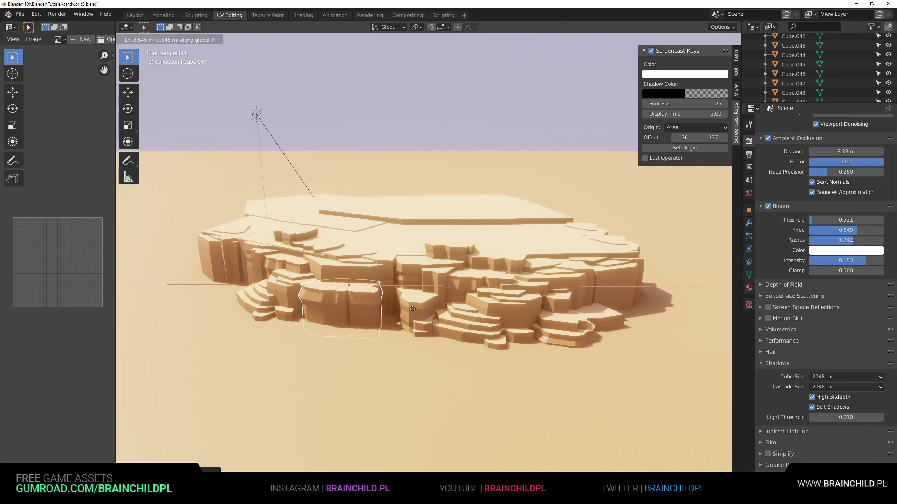
click(406, 314)
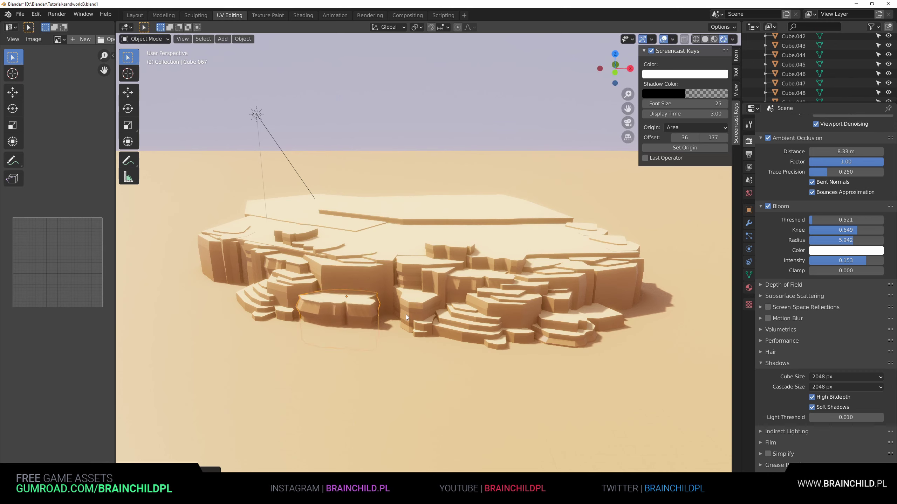
key(g)
key(y)
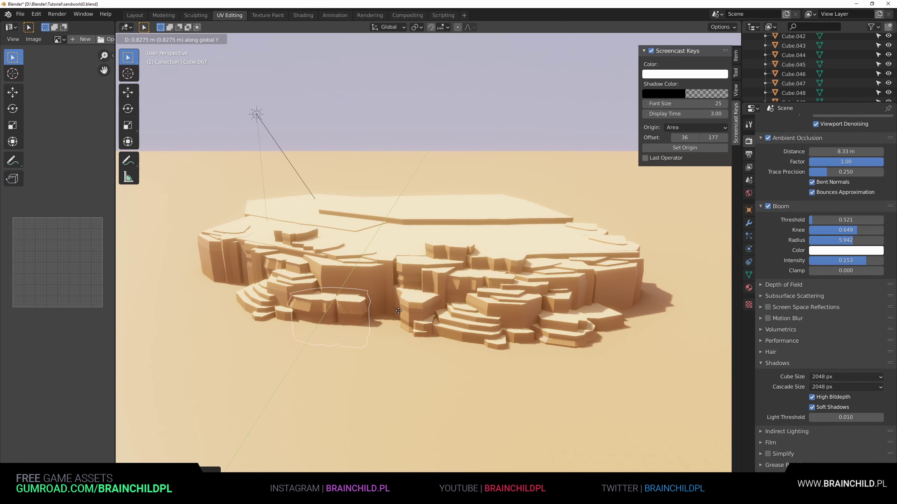
click(403, 312)
Duplicate the wall rock, enlarge and rotate the copy around Z, and sink it in front as a low ledge
key(shift+d)
key(r)
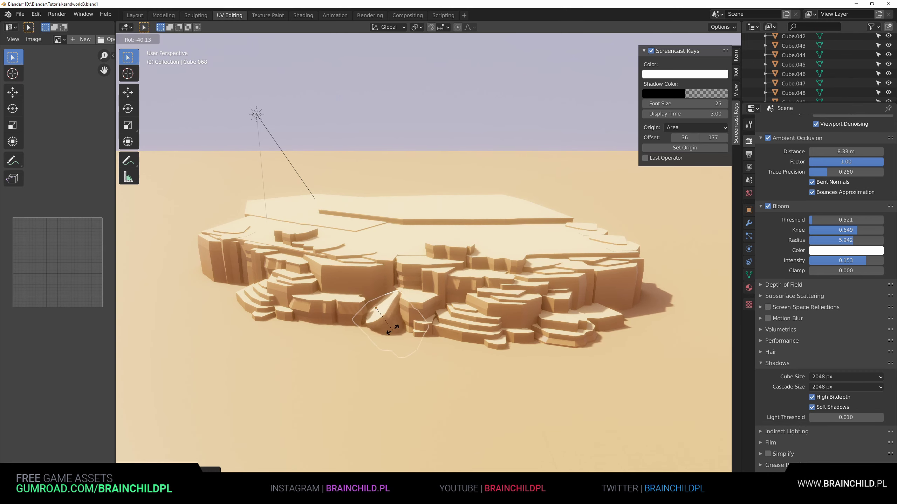
key(r)
key(z)
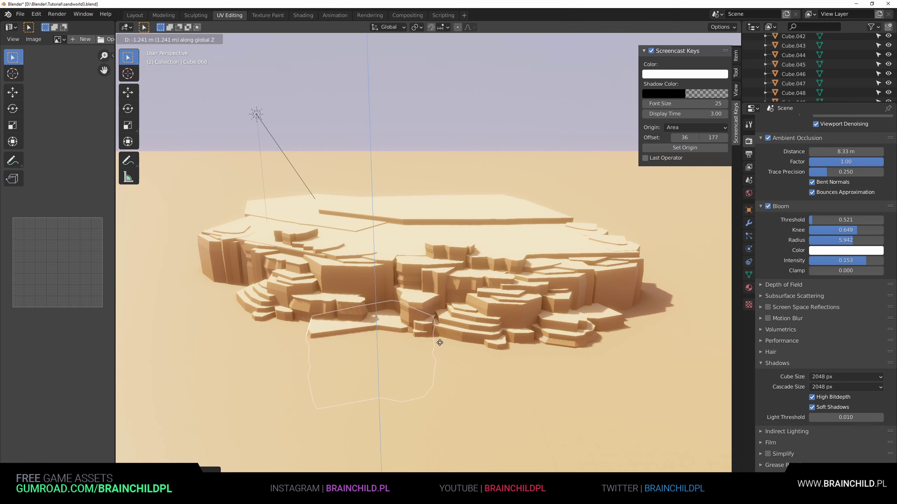
click(418, 371)
key(g)
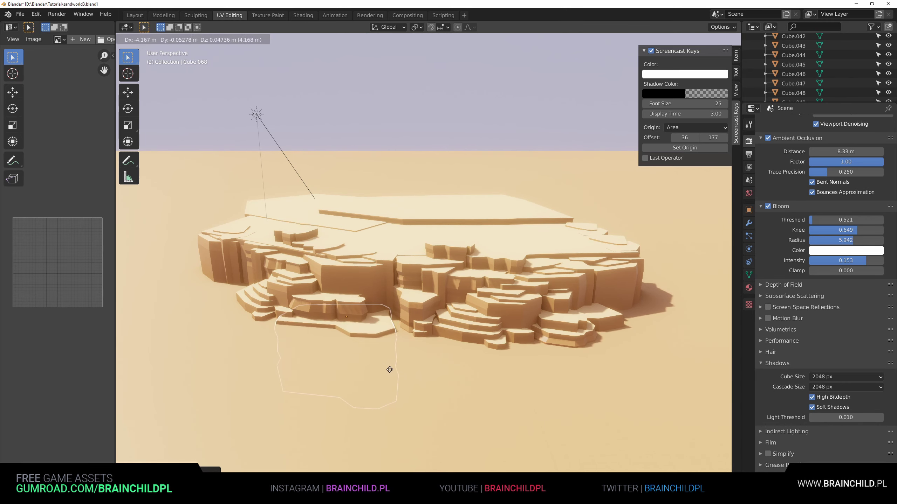
click(400, 366)
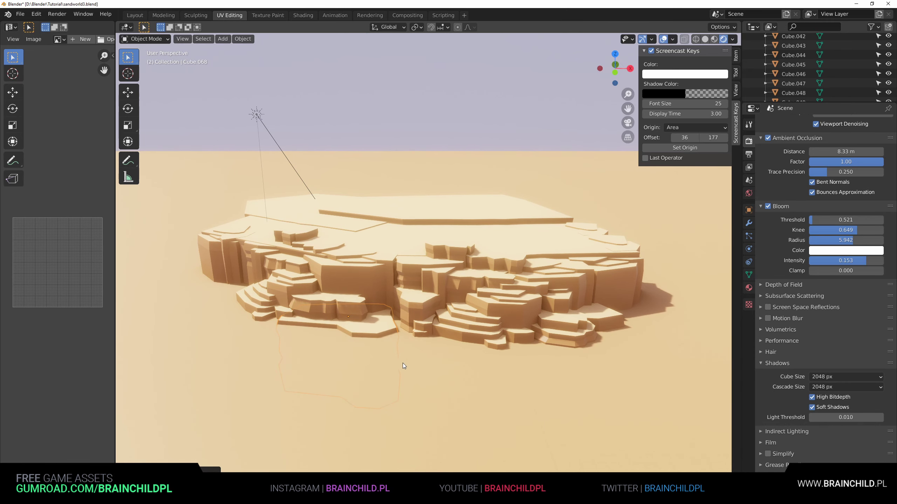
Duplicate the low stepped rock at the front right and place the copy beside the new ledge, left of the main cluster
click(434, 342)
scroll(434, 342, down, 1)
click(411, 309)
scroll(459, 308, up, 1)
click(540, 324)
key(g)
click(428, 328)
key(shift+d)
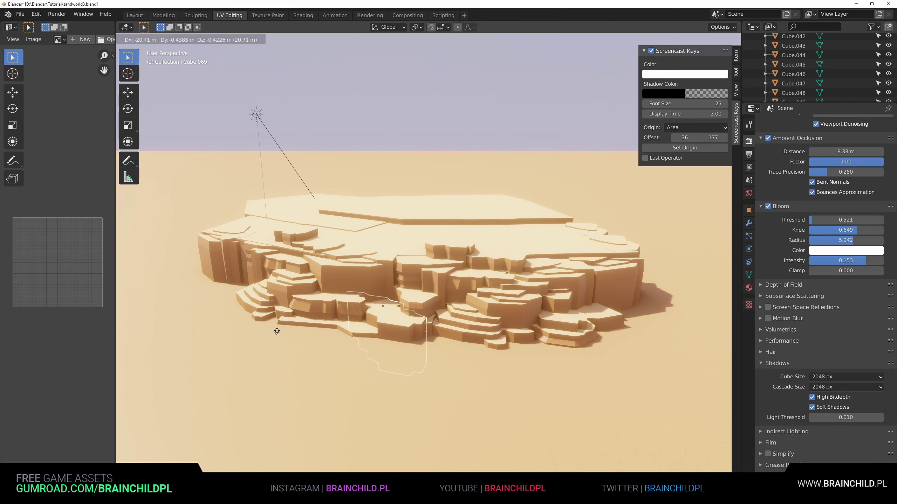
click(369, 333)
Duplicate the low stepped rock left of the main cluster, rotate the copy around Z, and lower it into a flat front ledge
click(368, 342)
key(shift+d)
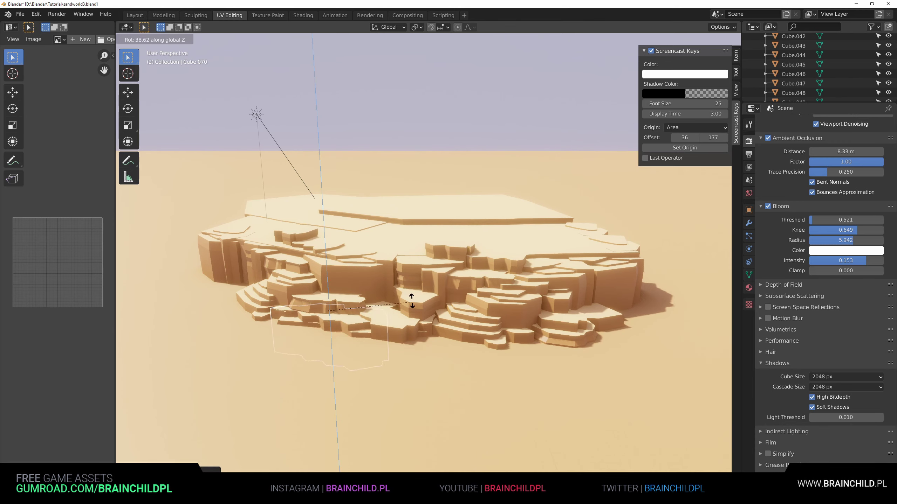
key(z)
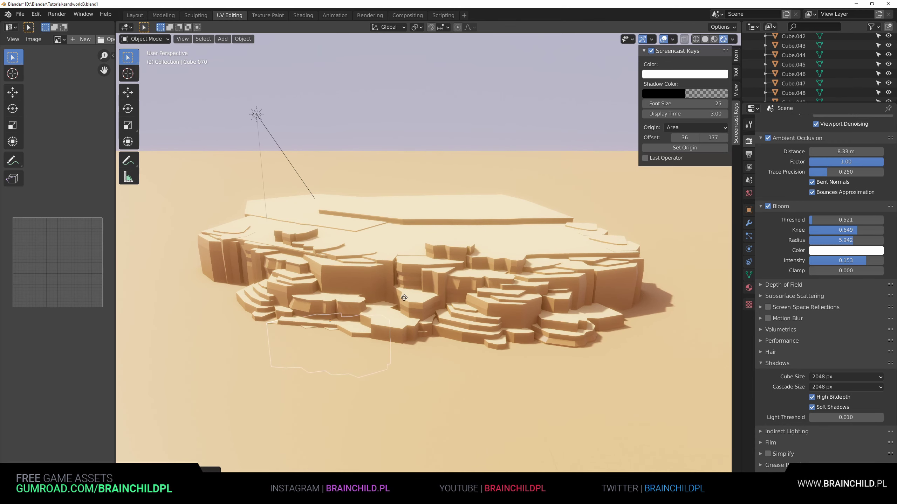
click(392, 299)
key(g)
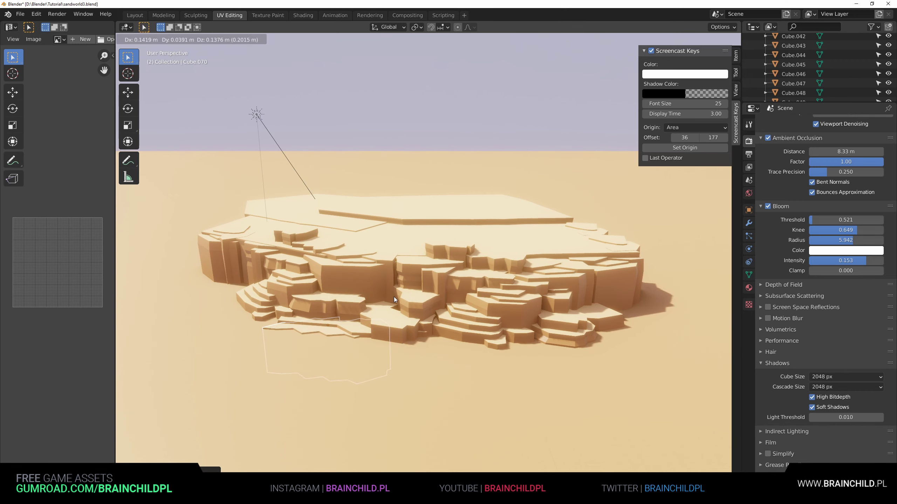
click(398, 325)
key(g)
right_click(380, 317)
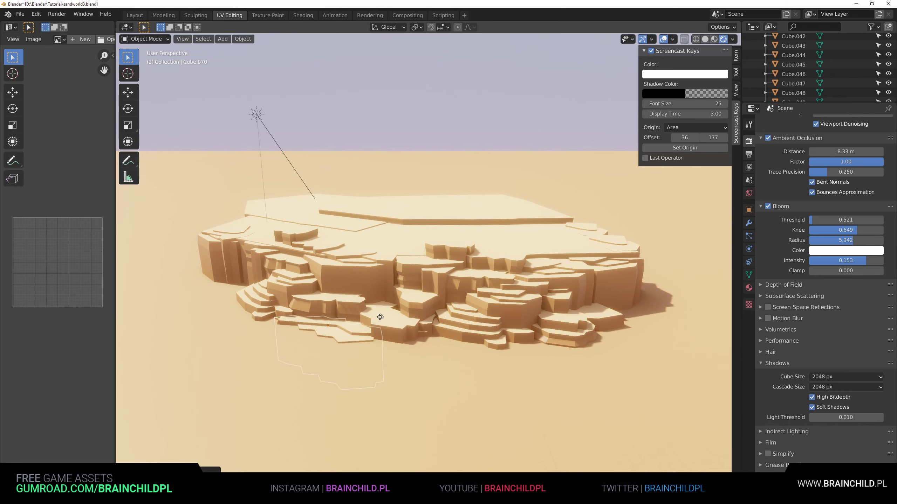
Shift the flat front ledge further left and adjust its rotation around Z
key(g)
key(x)
key(y)
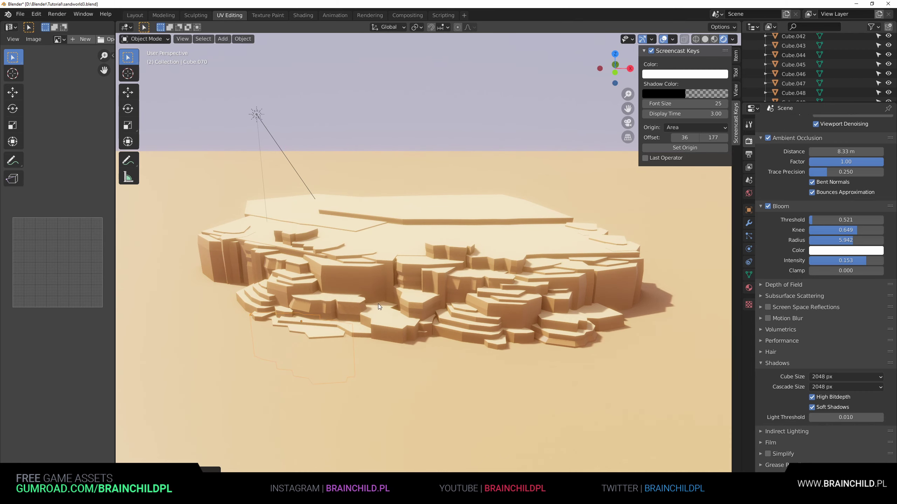
key(r)
key(z)
click(372, 312)
Duplicate the small rock at the foot of the main front cluster and place the copy behind the low stepped rock to the left
scroll(364, 337, up, 2)
click(518, 373)
key(shift+d)
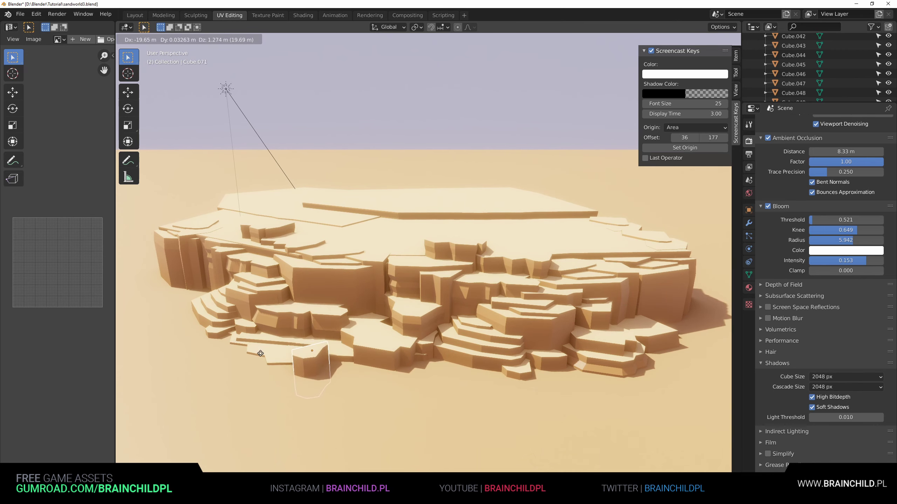
click(321, 365)
key(g)
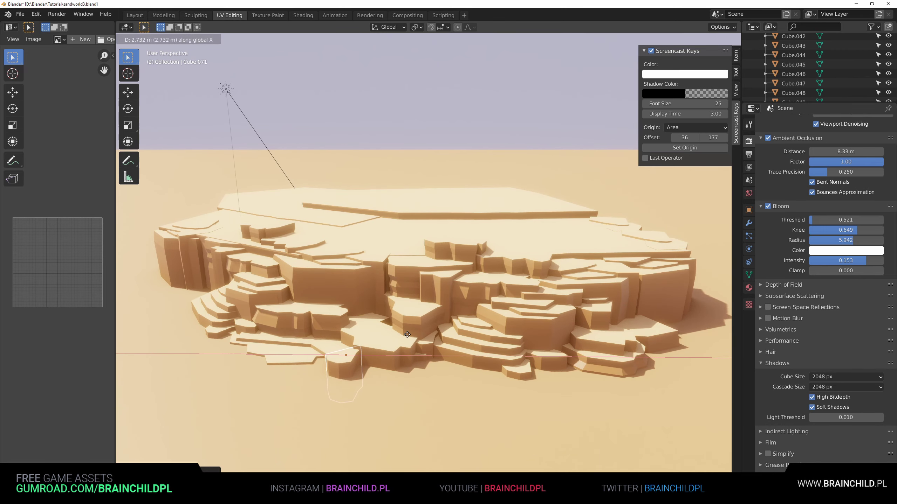
click(448, 302)
key(g)
key(x)
click(476, 317)
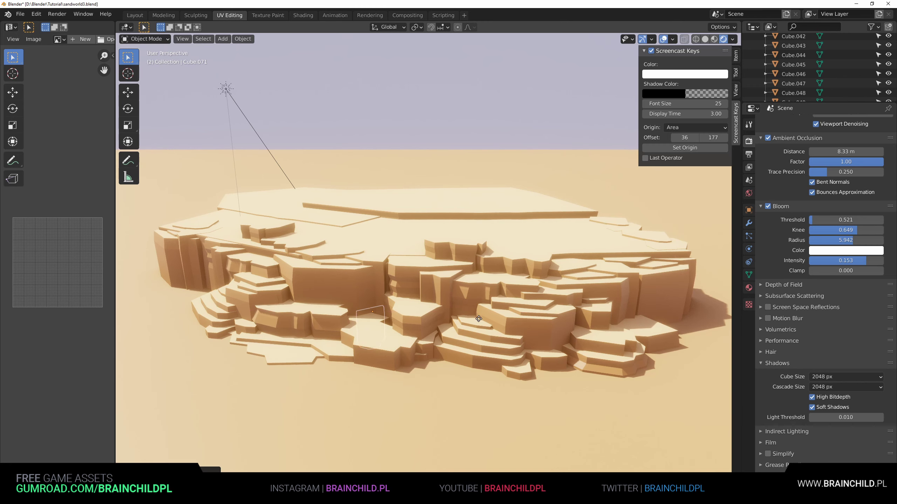
Lower the small rock copy, rotate it around Z, and push it back along Y towards the bare wall
key(g)
key(y)
key(z)
click(475, 326)
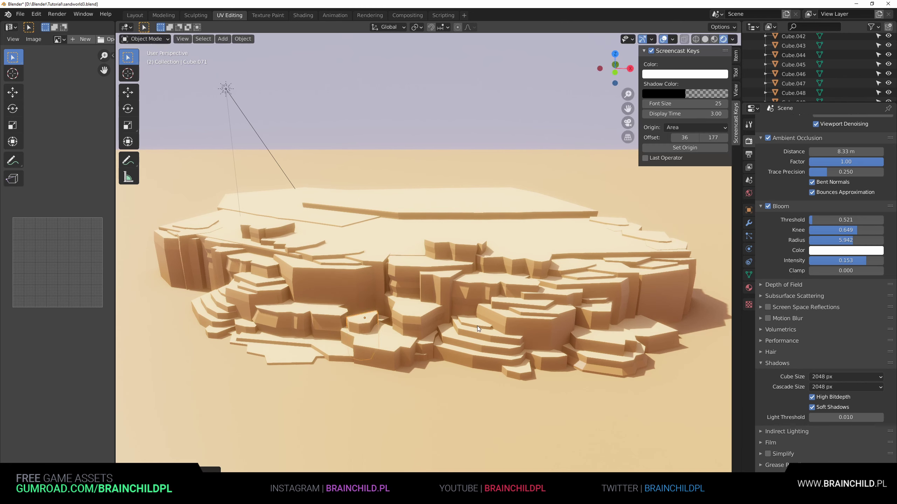
key(r)
key(z)
click(327, 278)
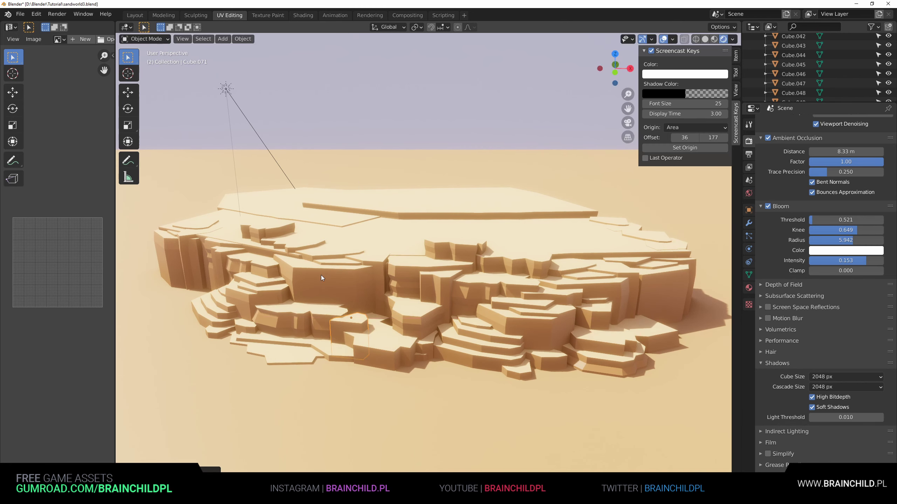
key(g)
key(y)
click(325, 265)
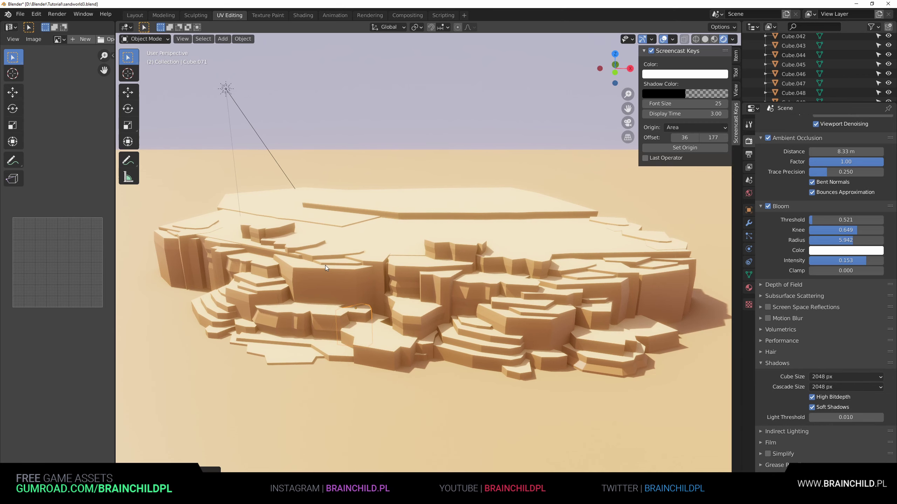
Duplicate the small rock slightly higher against the bare wall to its left, rotate the copy around Z, and enlarge it
key(shift+d)
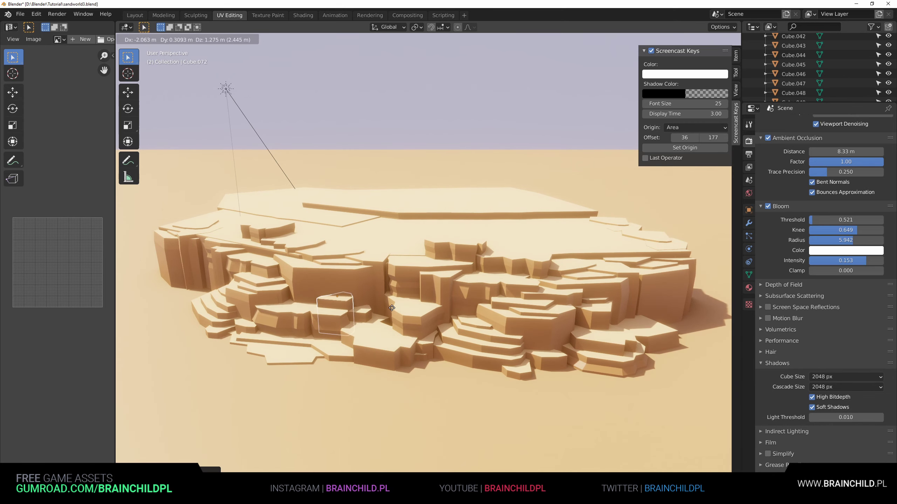
click(391, 308)
key(z)
click(391, 363)
key(r)
key(z)
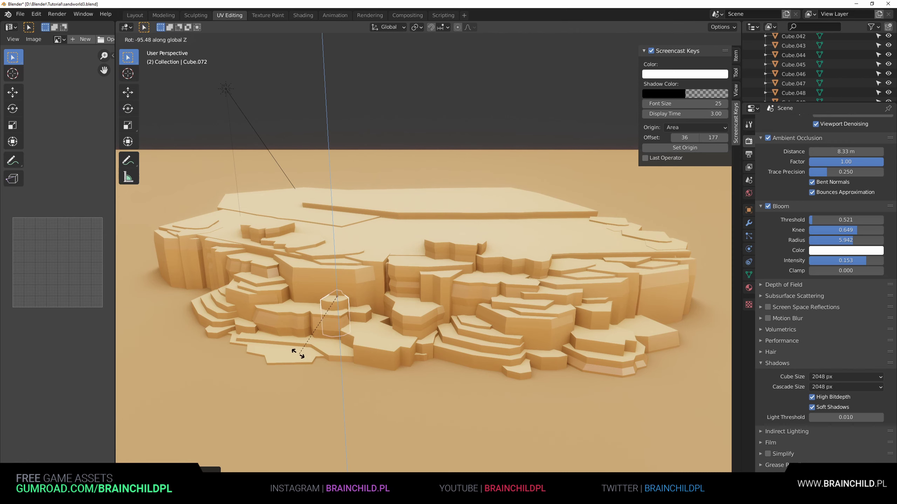
click(293, 267)
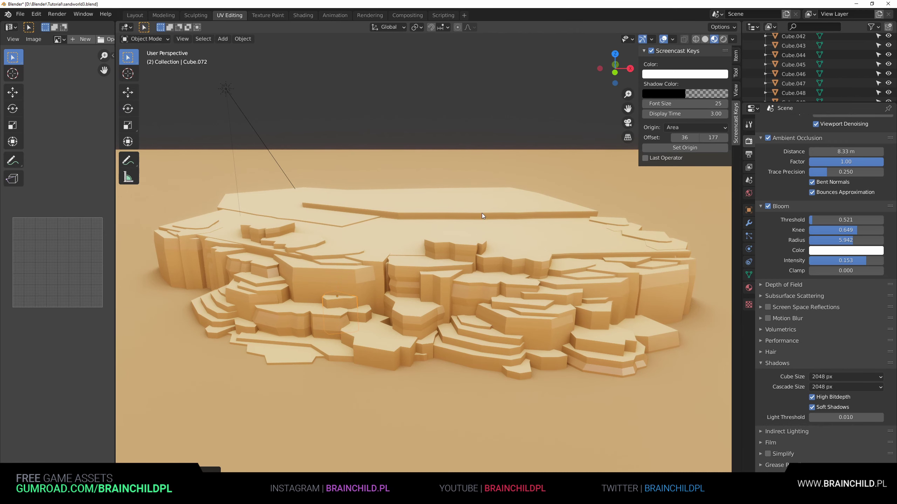
click(725, 41)
key(s)
click(468, 302)
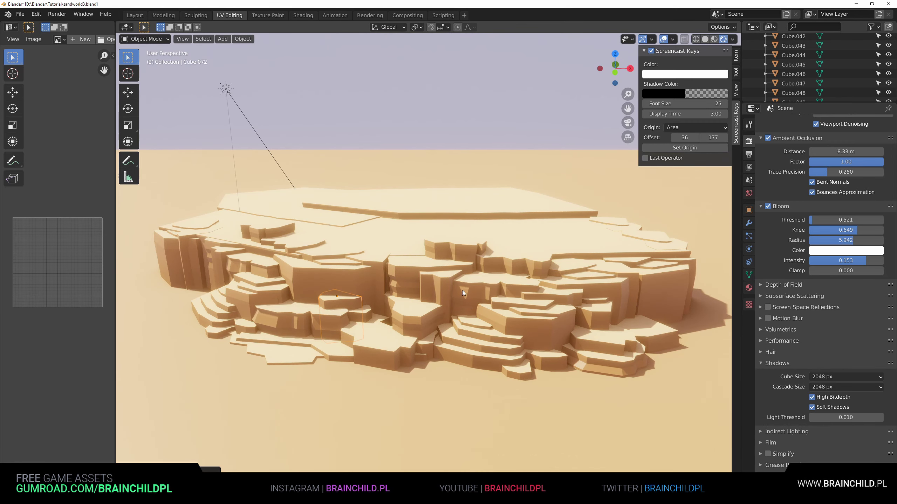
Push the low stepped rock left of the main cluster back about 3.4 m along Y
scroll(464, 189, down, 2)
scroll(452, 219, up, 2)
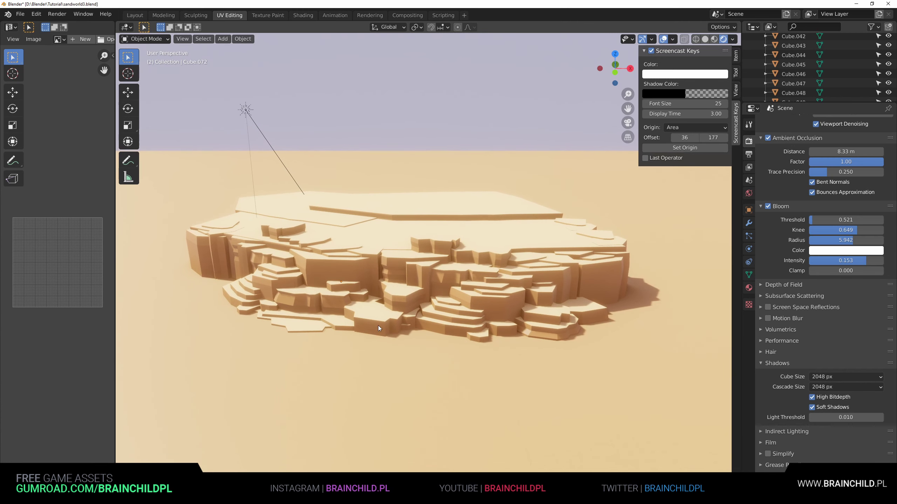
click(388, 316)
key(g)
key(y)
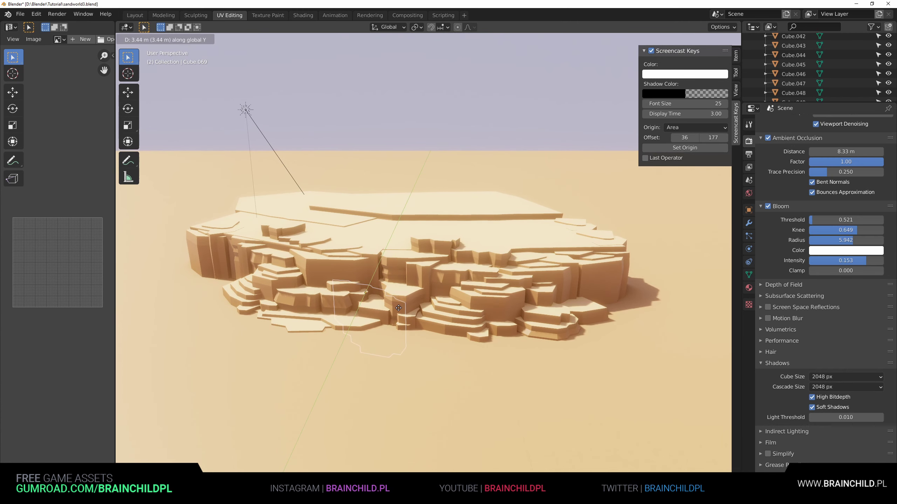
click(399, 308)
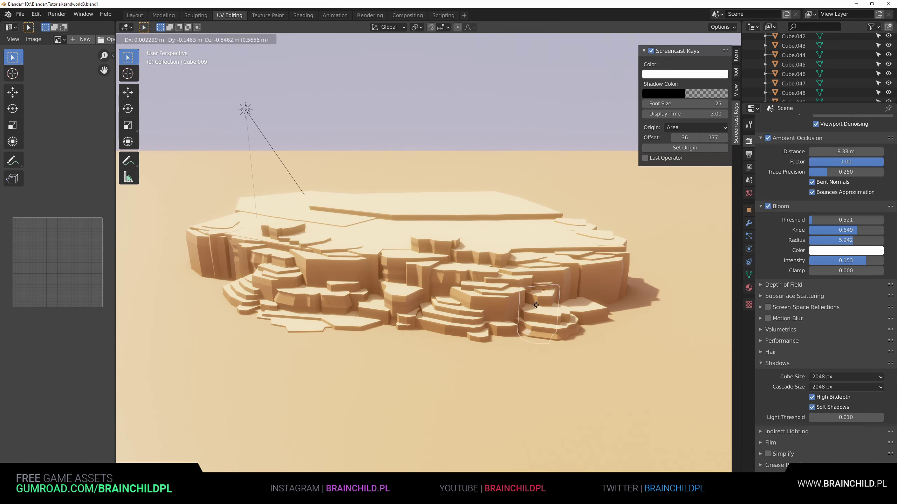
Duplicate the rock behind the front-right ledges to the cliff's left end, rotate the copy around Z, and lower it among the stepped rocks
click(547, 292)
key(shift+d)
key(y)
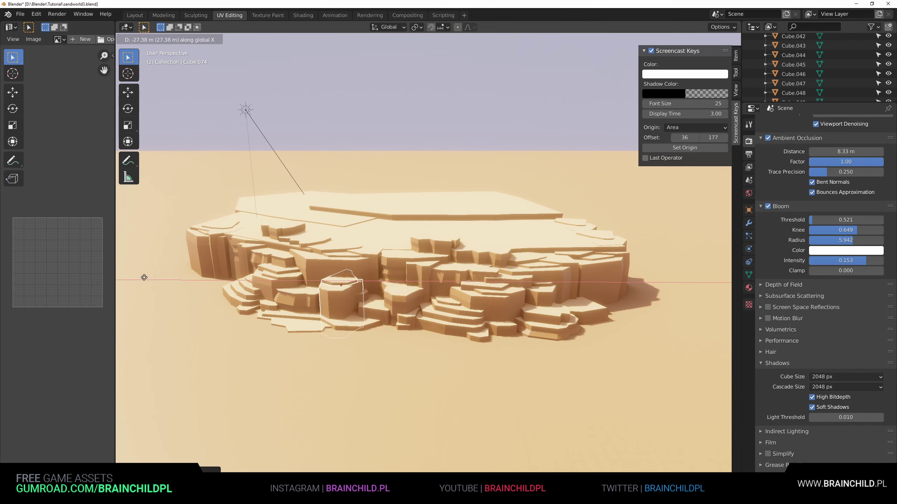
click(679, 253)
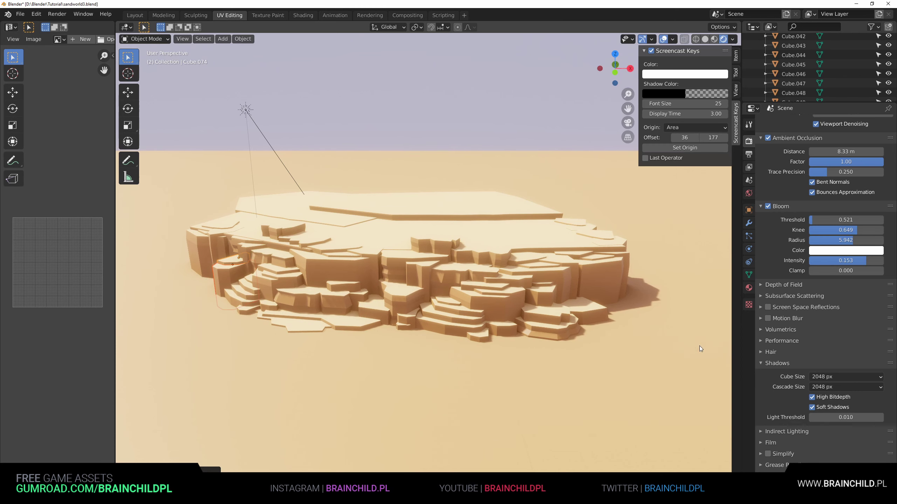
key(r)
key(z)
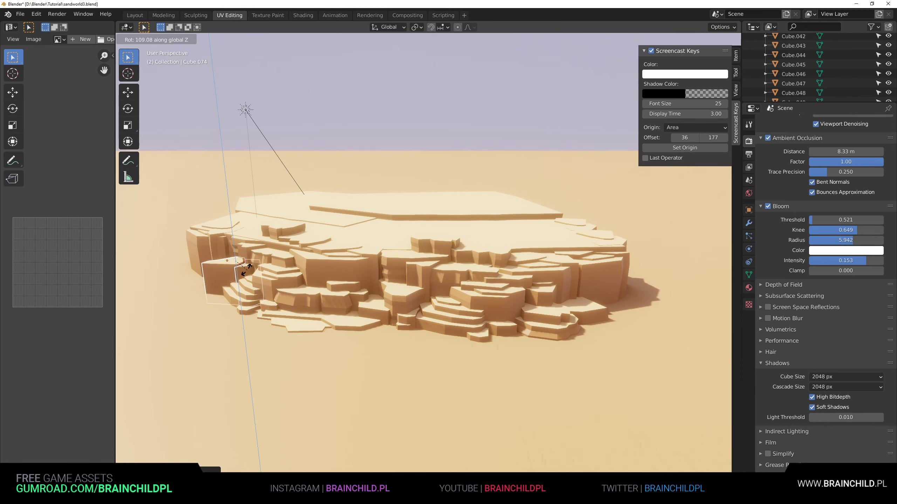
click(184, 233)
key(g)
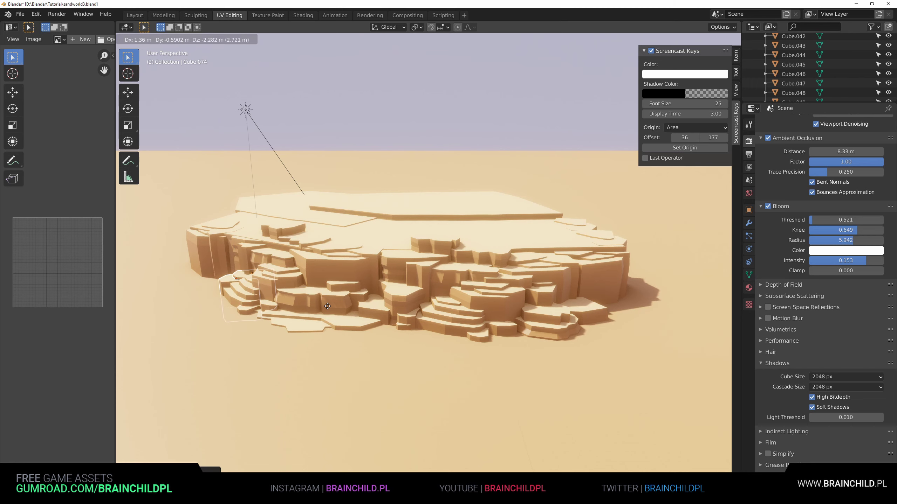
click(330, 304)
Duplicate the left-end rock about 5.4 m left along X and push the copy back along Y against the wall
key(shift+d)
key(x)
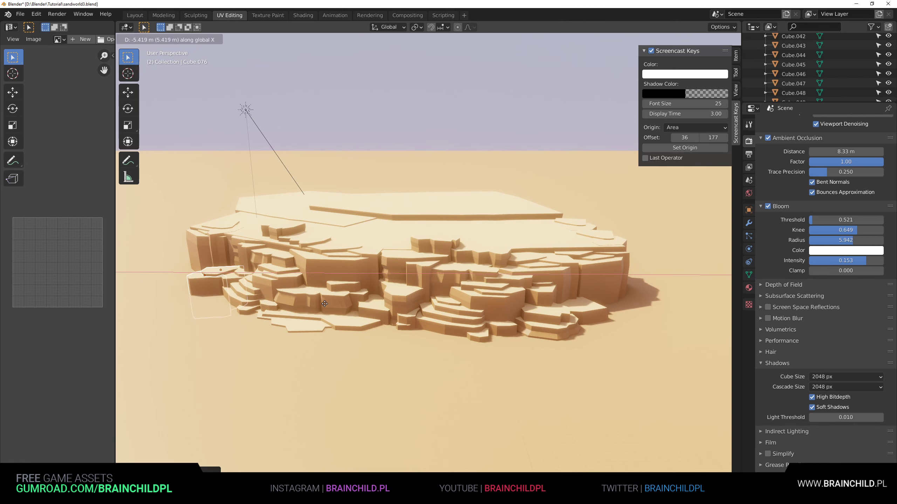
click(324, 304)
key(g)
key(y)
click(264, 200)
Enlarge the new left-end rock and adjust its position along Y so it fills the gap beside the stepped rocks
key(s)
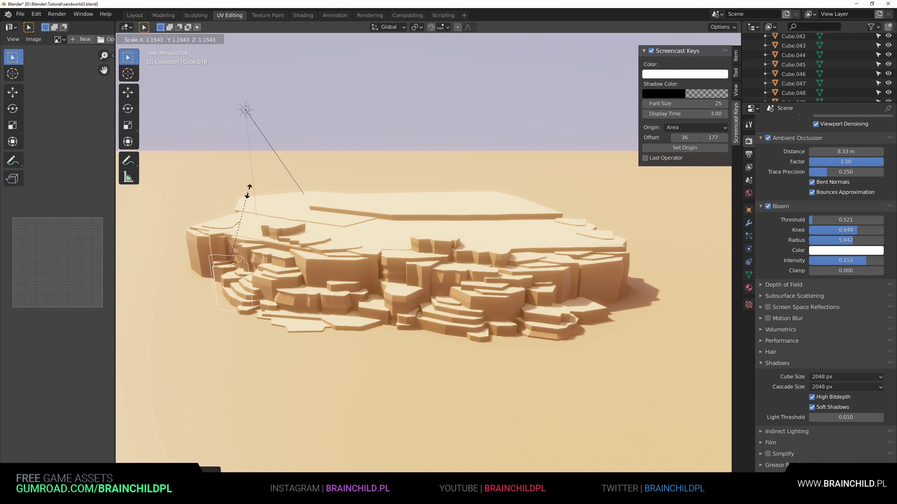
key(z)
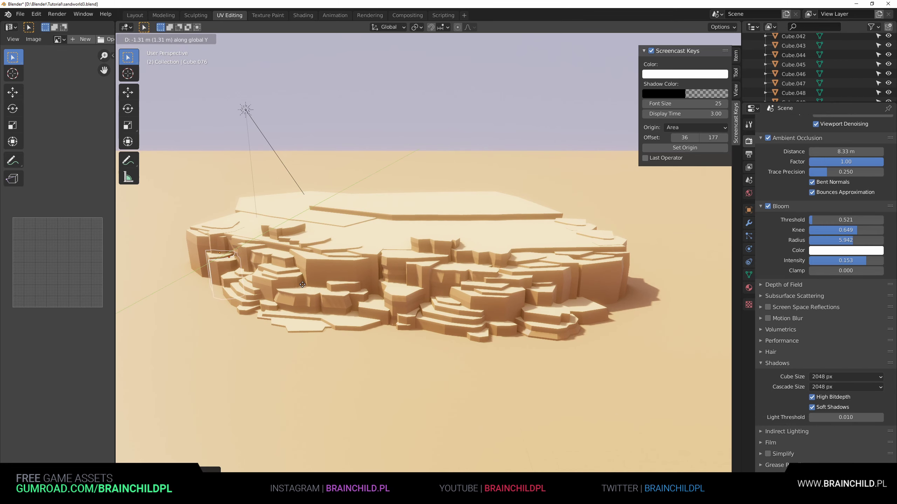
click(307, 289)
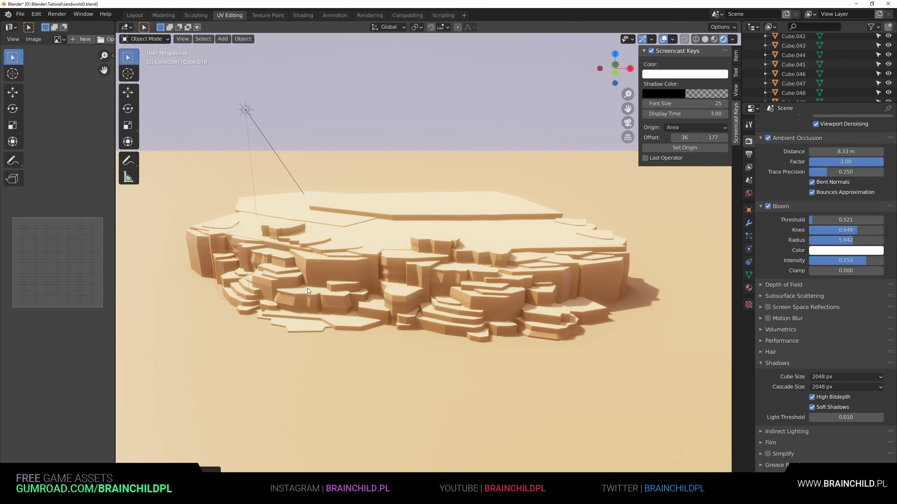
key(s)
click(387, 157)
click(398, 111)
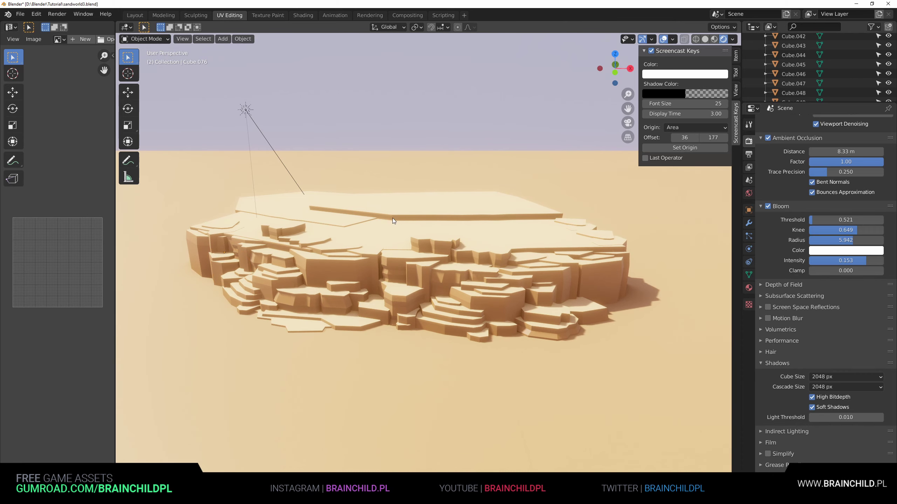
middle_drag(405, 243, 420, 259)
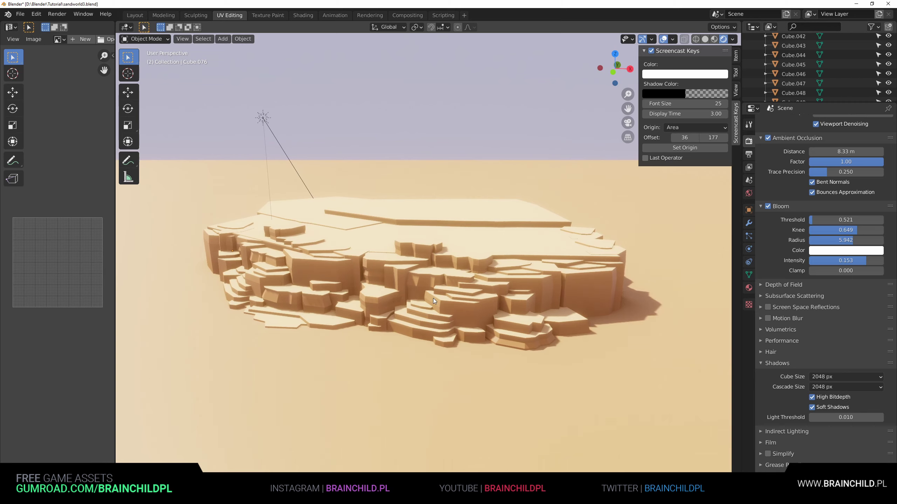
Bring in the slab with its rock cluster, move it along Y to the plateau's rear, enlarge it, and sink it into the upper slab
key(alt+h)
key(g)
key(y)
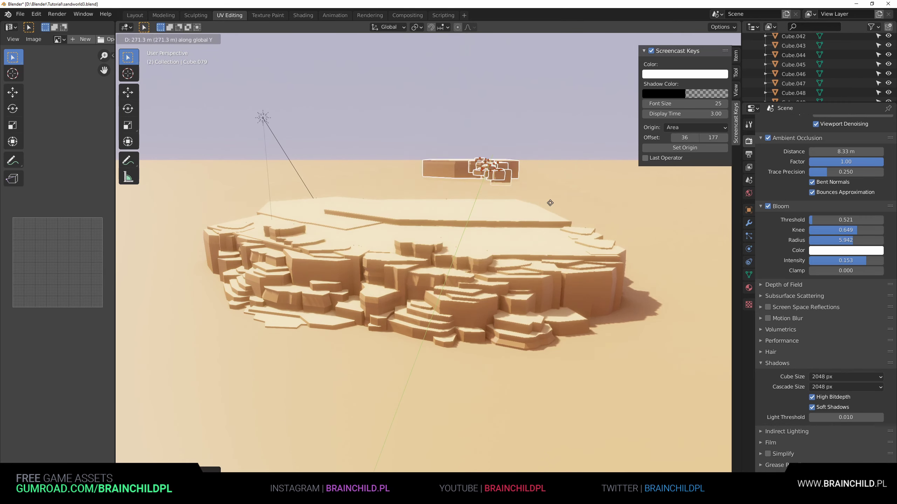
click(525, 246)
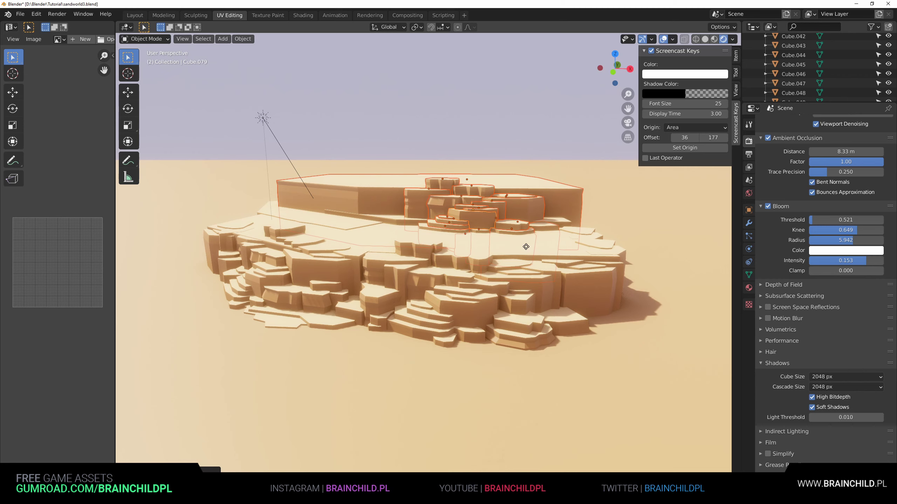
key(s)
click(556, 275)
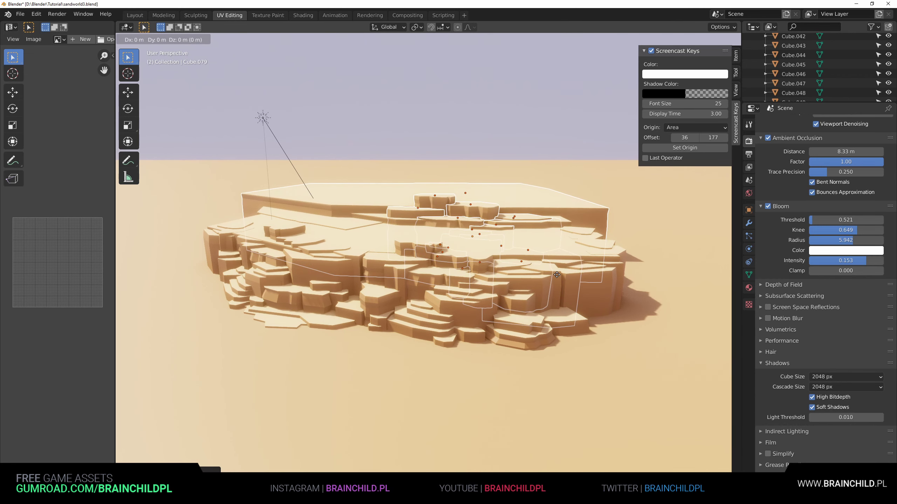
click(548, 240)
Duplicate a plateau slab out to the cliff's right end along X and rotate the copy around Z
key(g)
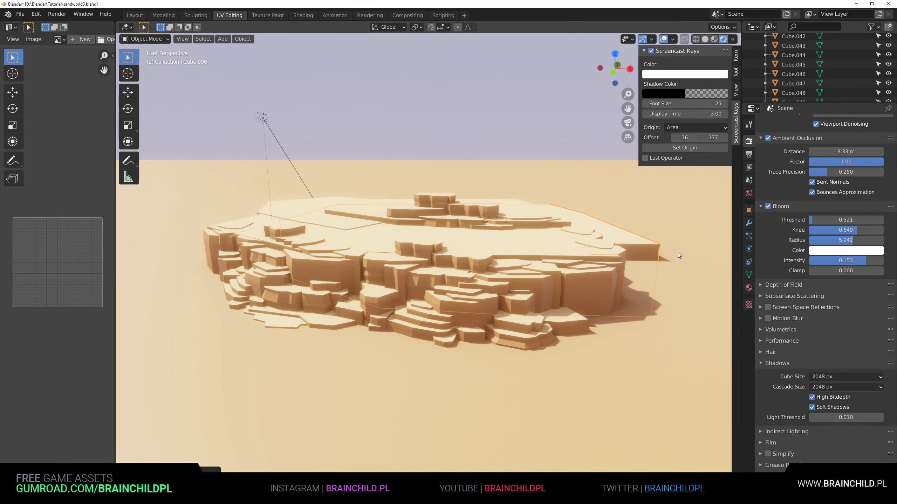
key(x)
click(536, 297)
key(r)
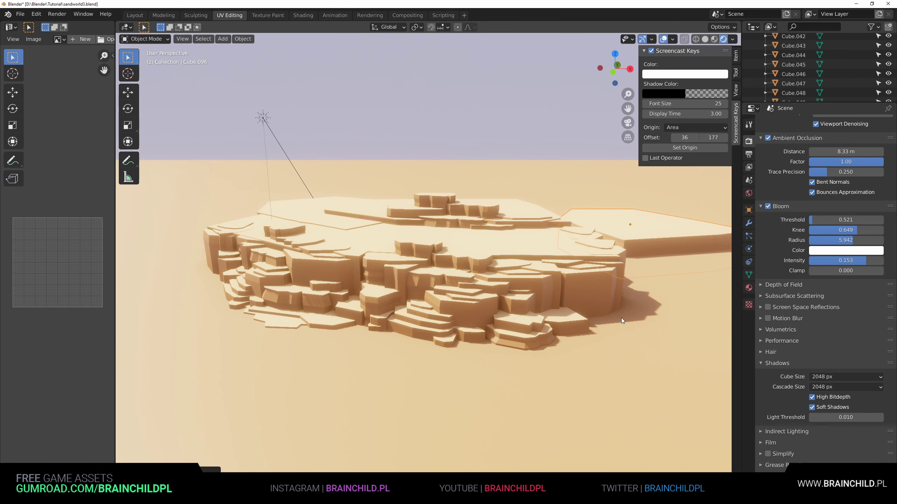
key(z)
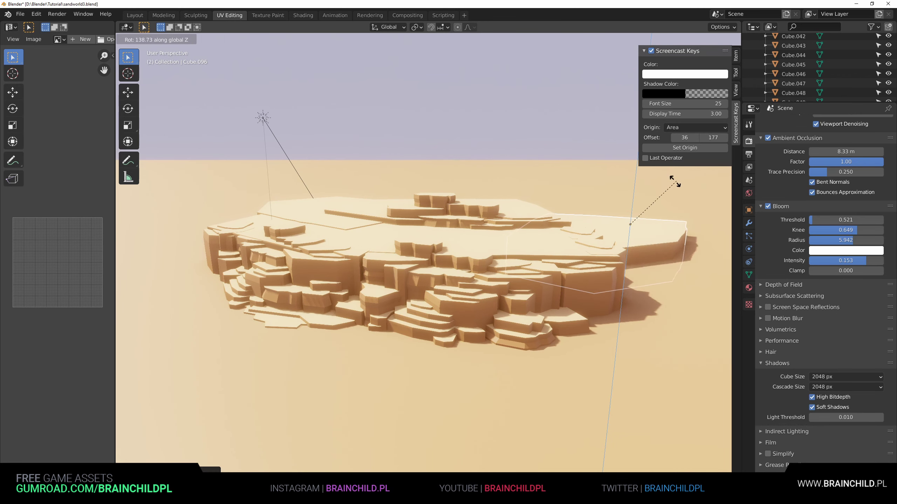
click(645, 184)
Reposition the new right-end slab along X against the cliff and turn it further around Z to angle its outer edge
key(g)
key(x)
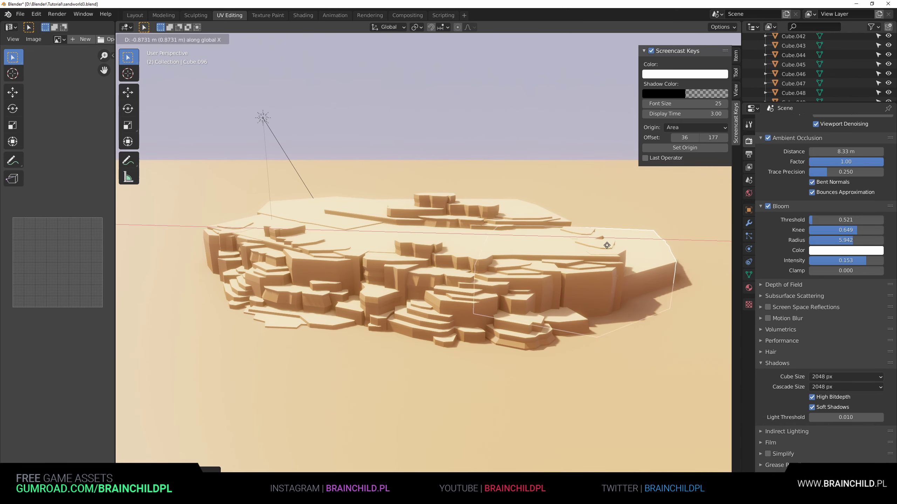
click(594, 248)
key(r)
key(z)
click(677, 246)
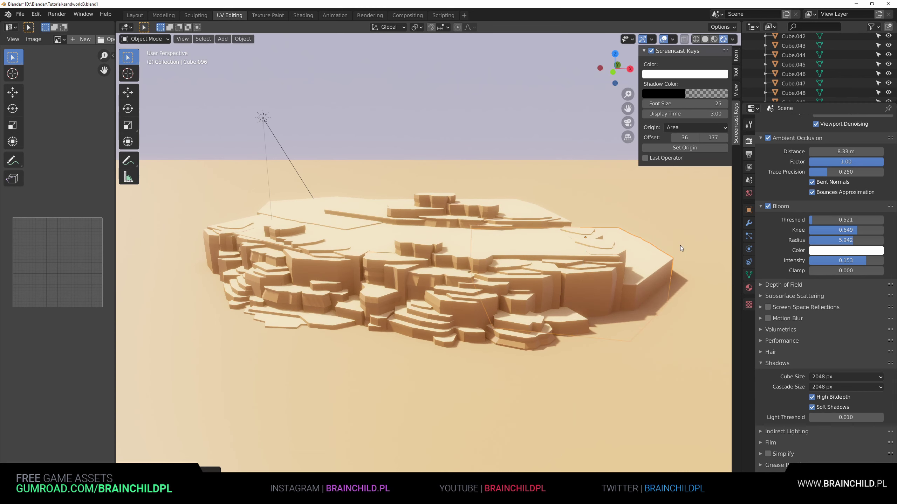
Duplicate the right-end slab and offset the copy about 6 m along X
key(shift+d)
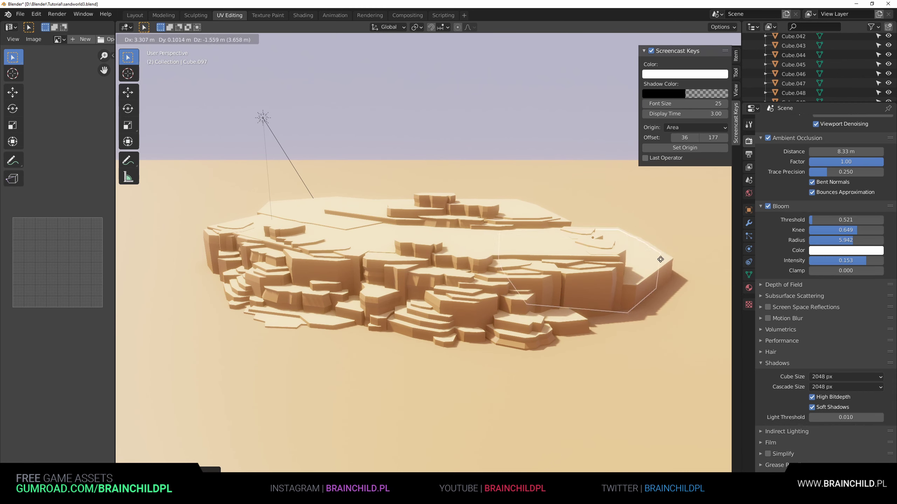
key(x)
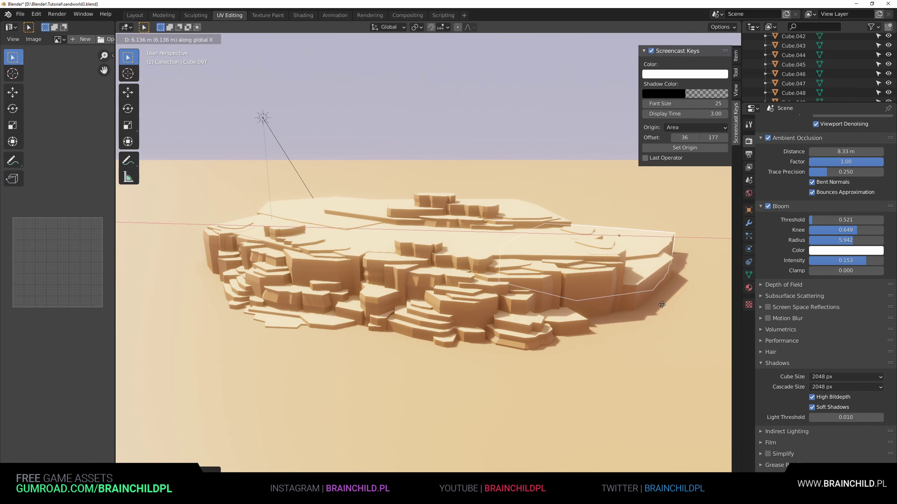
click(658, 306)
Shift the original right-end slab along X, lower it, and bring it forward along Y as a low base ledge
key(shift+d)
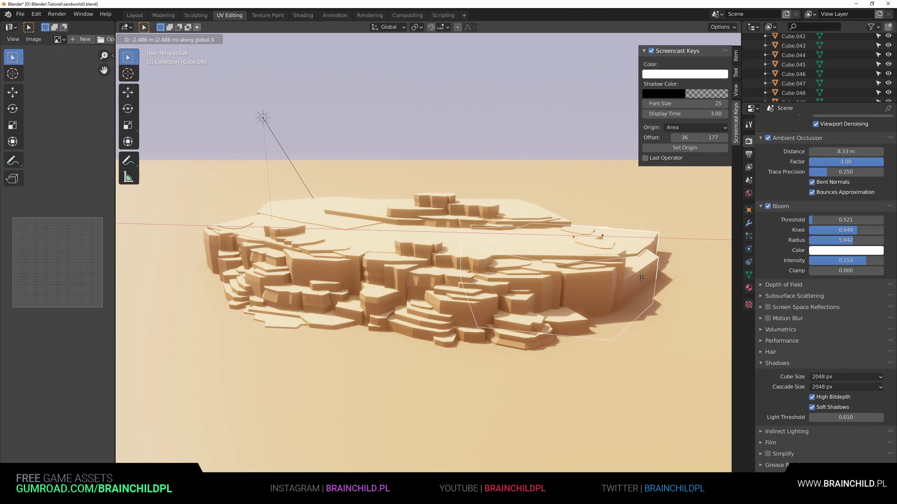
key(y)
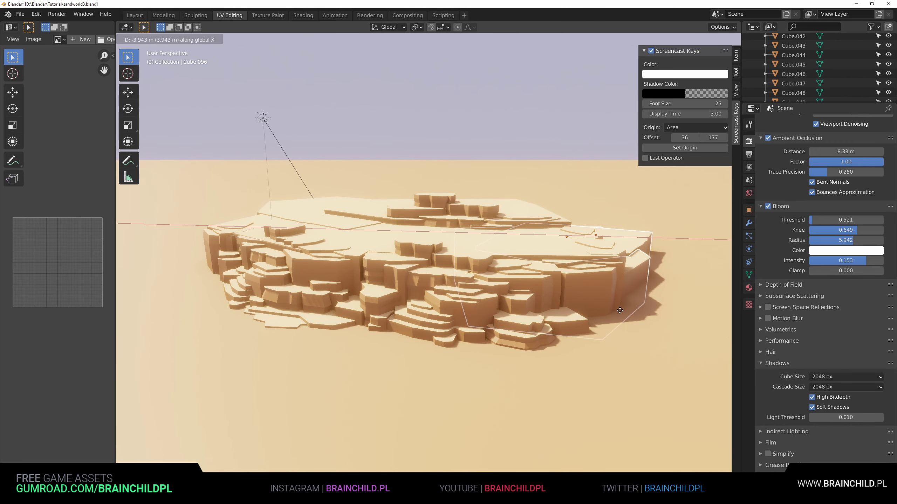
key(z)
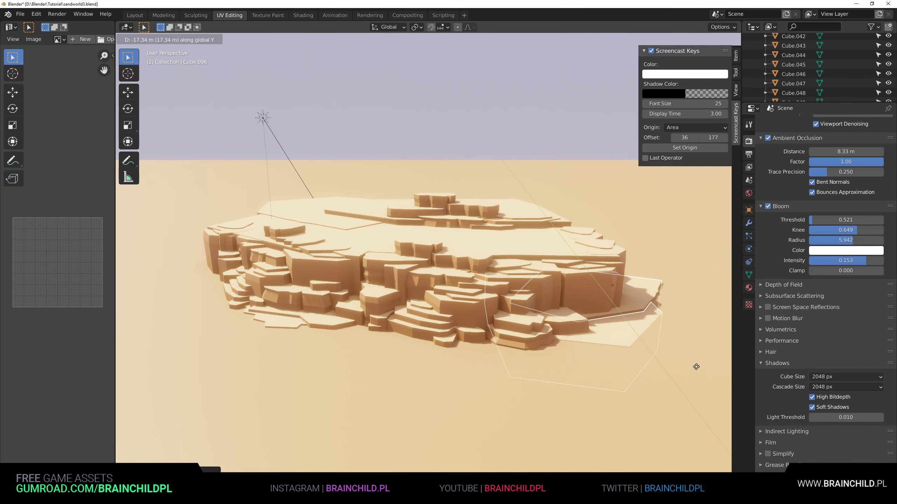
click(686, 358)
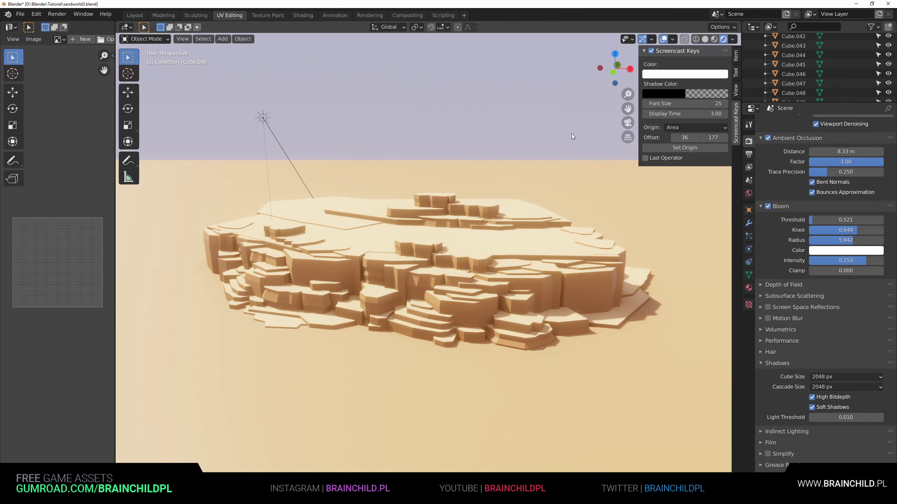
Rotate the copied right-end slab around Z and nudge it inward so it steps up behind the low ledge
key(s)
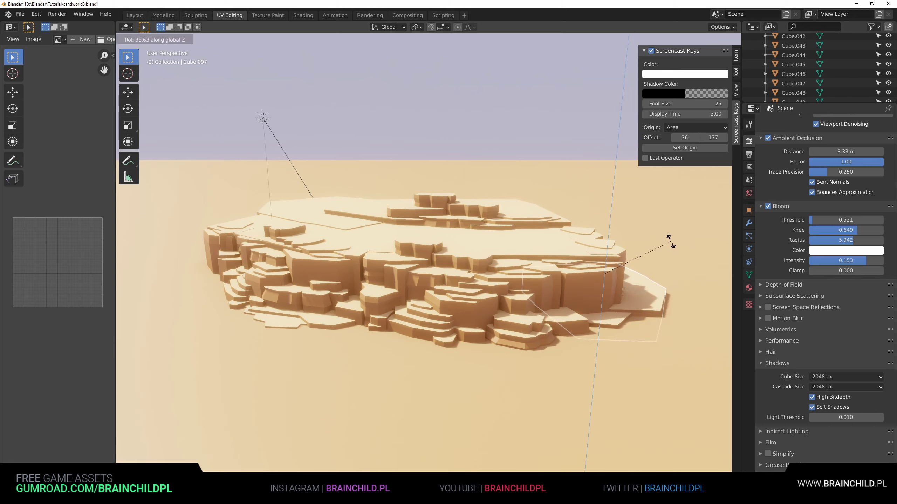
click(674, 251)
key(g)
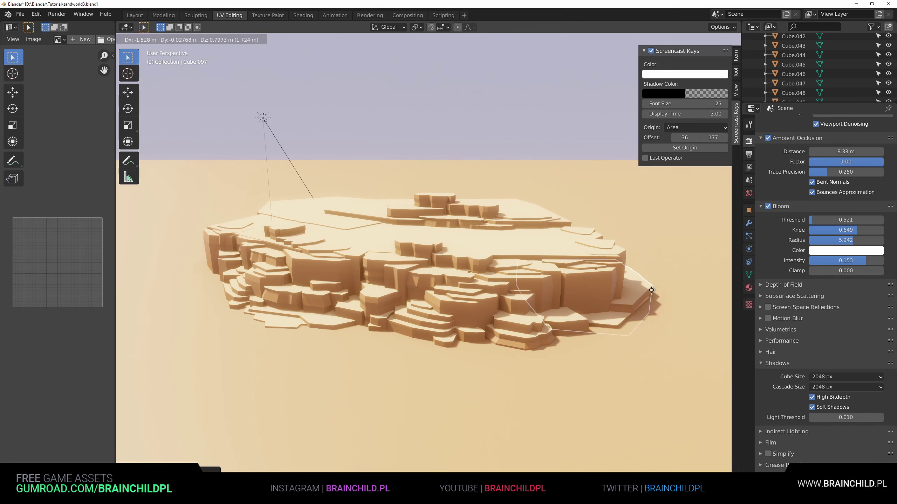
click(653, 291)
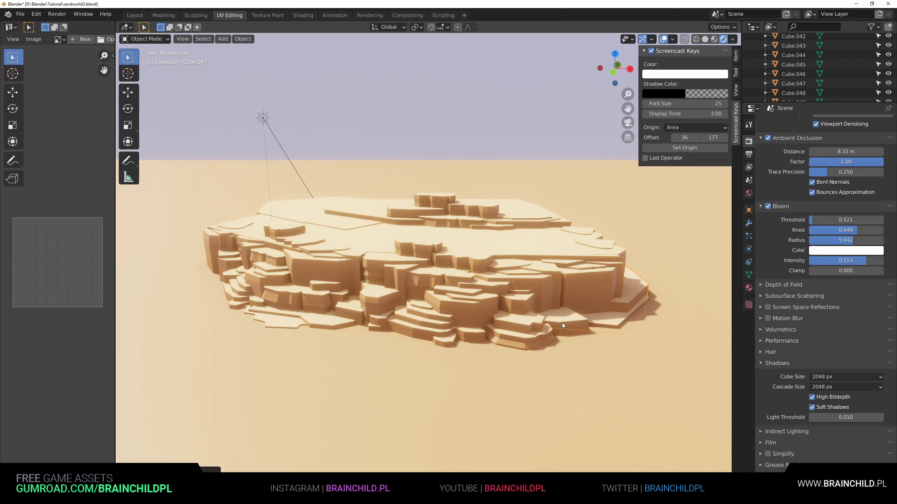
Duplicate the stepped rock at the cliff's front-right foot and move the copy about 7.9 m along X
click(535, 335)
key(shift+d)
click(639, 320)
key(g)
key(z)
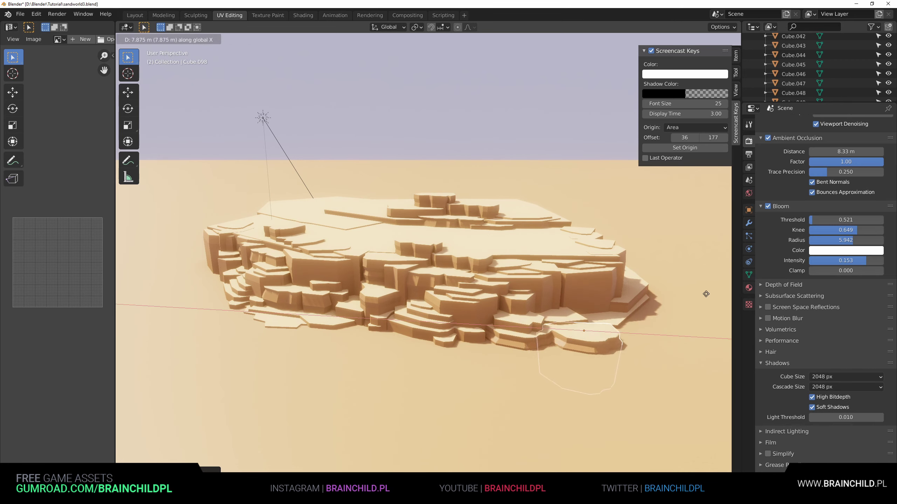
click(706, 294)
Tuck the copied foot rock back into the right-hand ledges and enlarge it to about 1.13 times its size
key(g)
click(725, 254)
key(s)
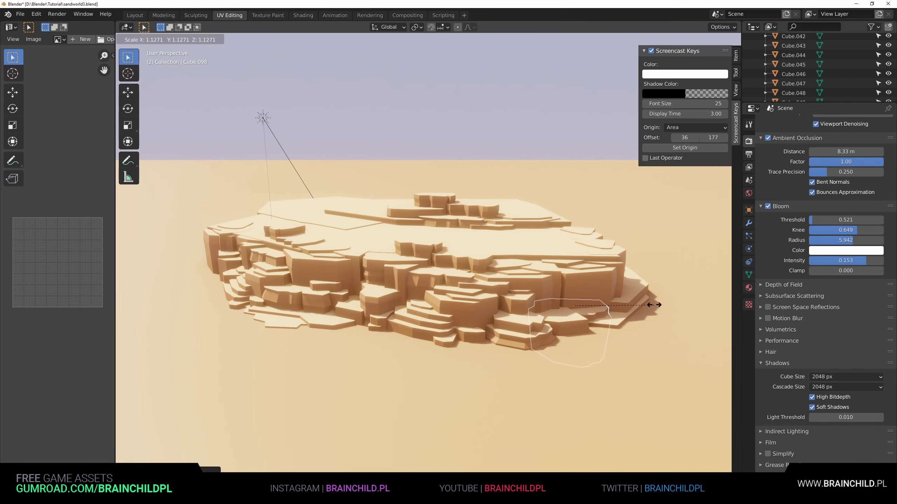
click(656, 295)
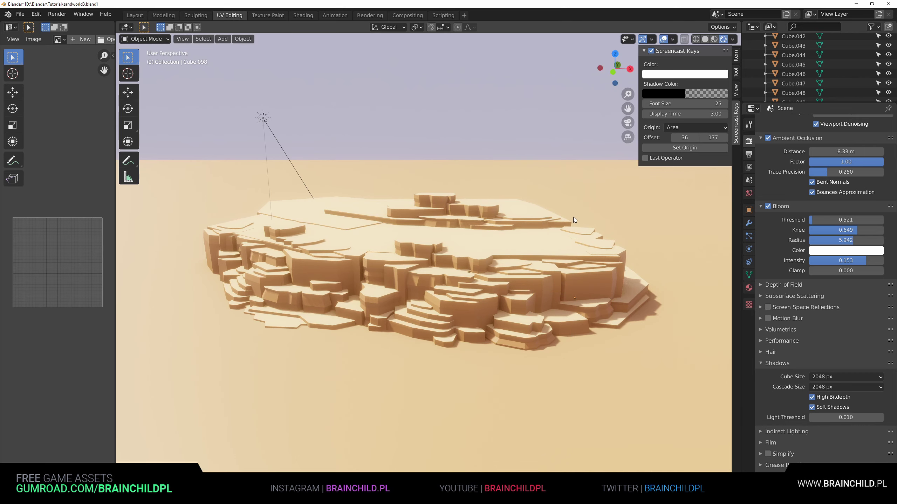
Shift a rock at the plateau's front-centre edge along X
shift+middle_drag(501, 213, 513, 222)
middle_drag(512, 221, 509, 208)
click(472, 230)
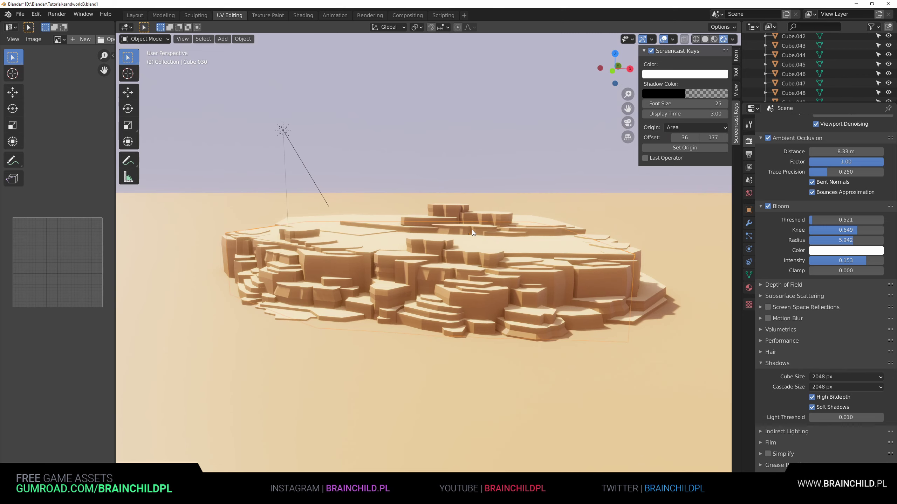
middle_drag(522, 253, 522, 258)
key(g)
key(x)
click(495, 258)
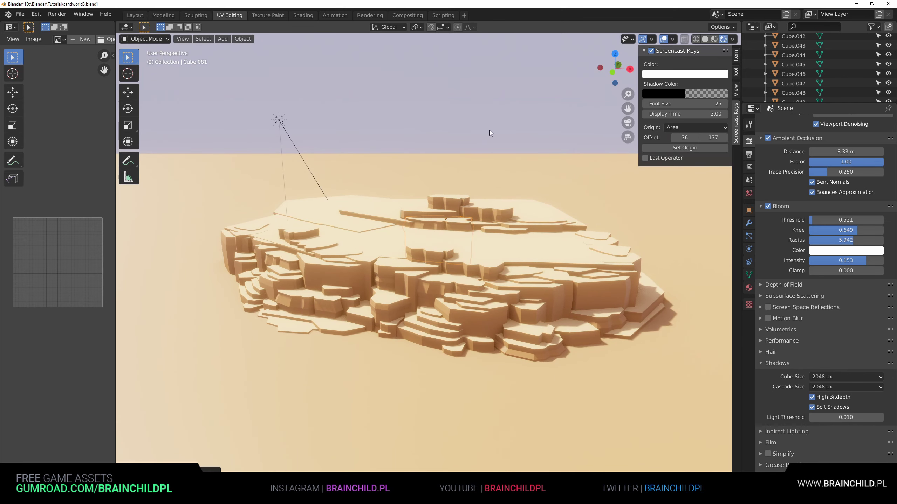
Delete the extra slab overlapping the plateau's rear-left surface and maximize the 3D viewport
shift+middle_drag(484, 168, 492, 174)
click(345, 232)
key(r)
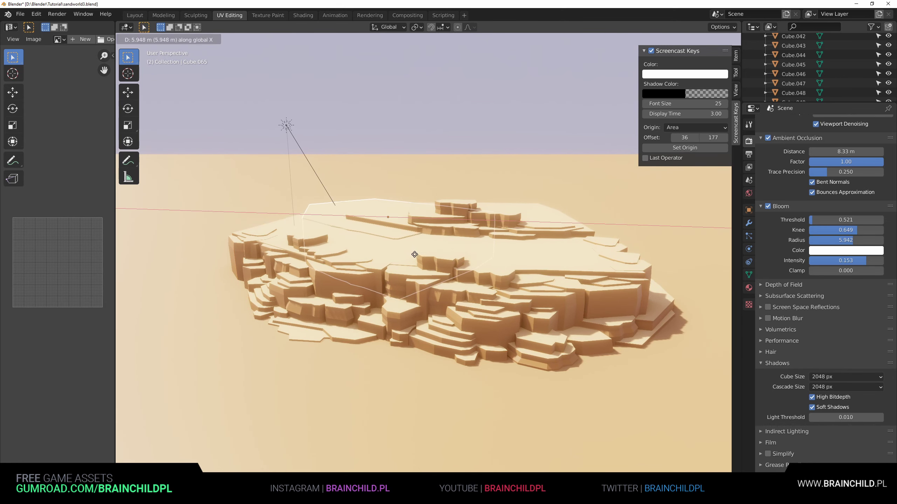
key(z)
right_click(453, 210)
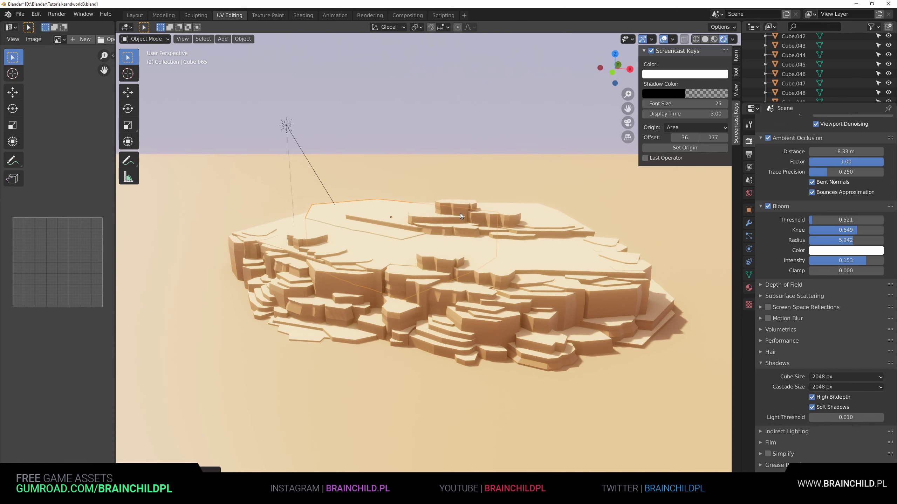
key(Delete)
middle_drag(430, 222, 456, 230)
key(ctrl+space)
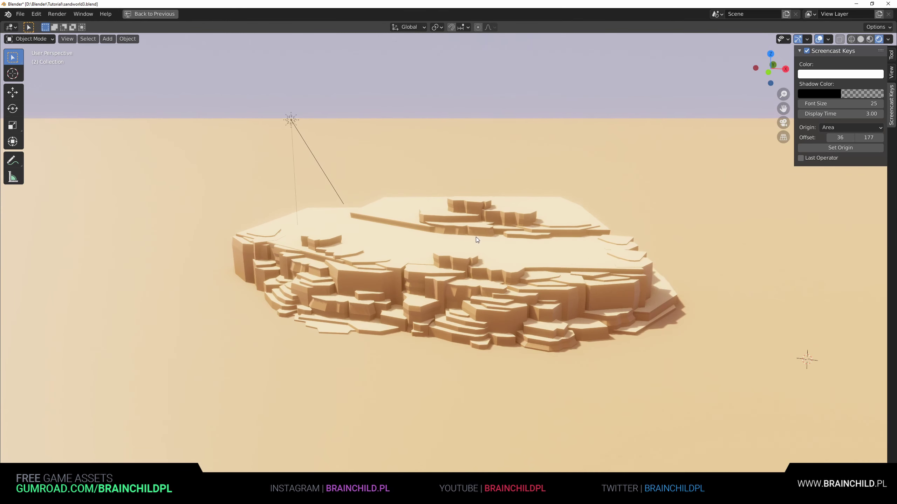
scroll(469, 242, up, 1)
click(257, 253)
key(g)
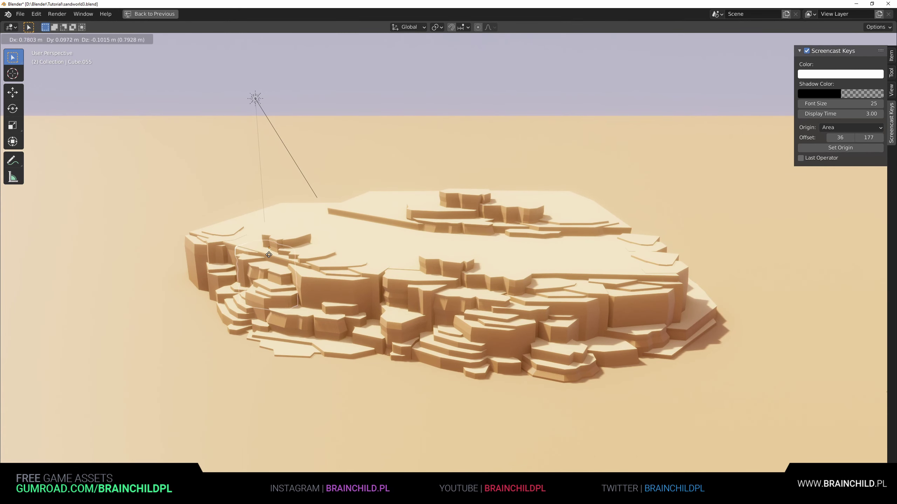
right_click(253, 244)
key(g)
right_click(256, 246)
Open the main plateau slab's mesh for editing and move its front-left edge along X
key(Tab)
key(g)
key(g)
key(g)
key(x)
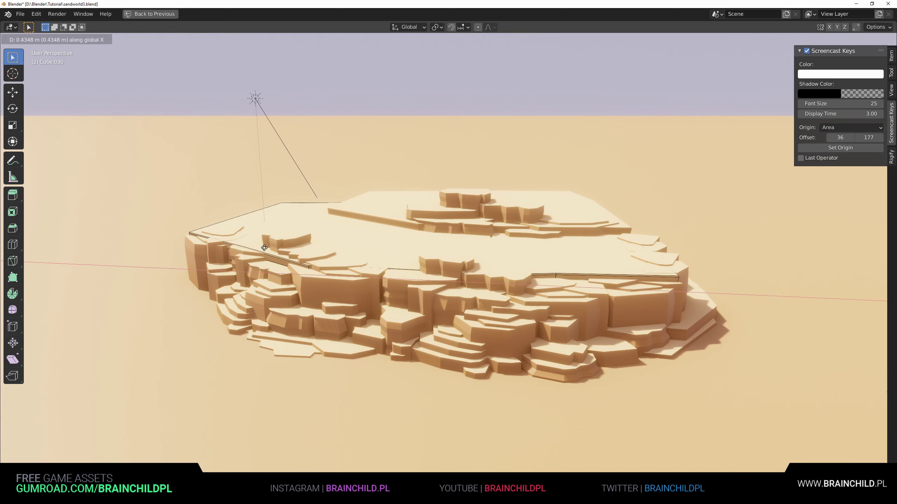
click(310, 234)
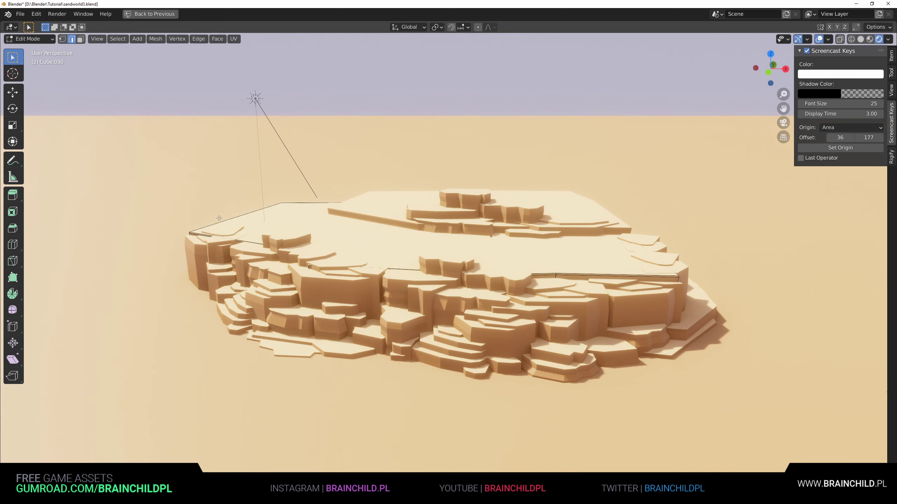
Reshape the main slab's outline by moving its rear-left edge along X and its rear-right edge about 4.4 m along X
key(g)
key(x)
click(358, 226)
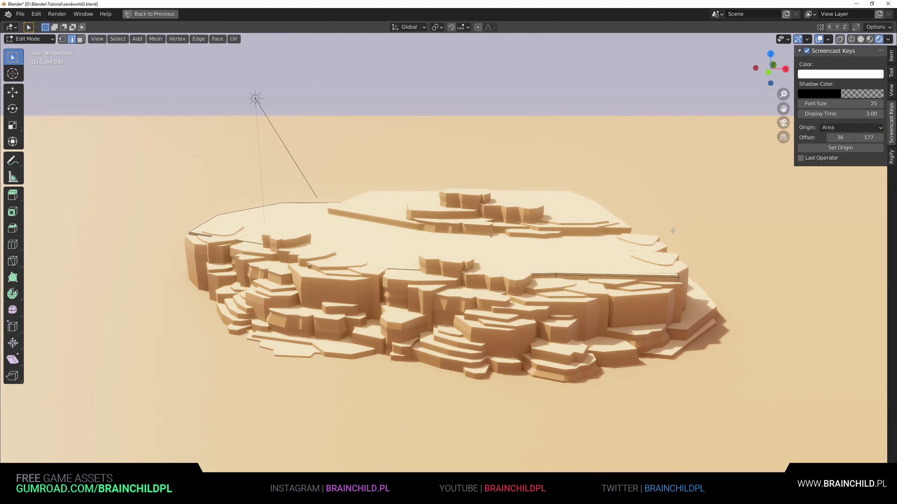
key(g)
key(x)
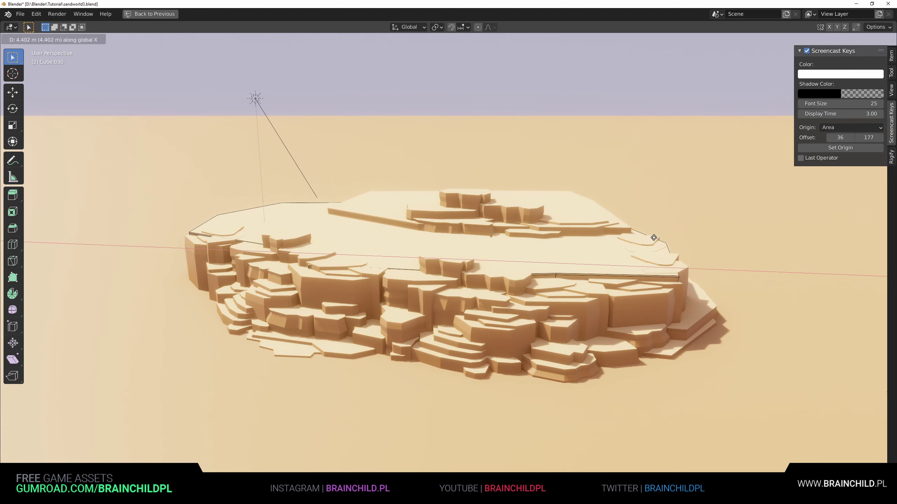
click(655, 239)
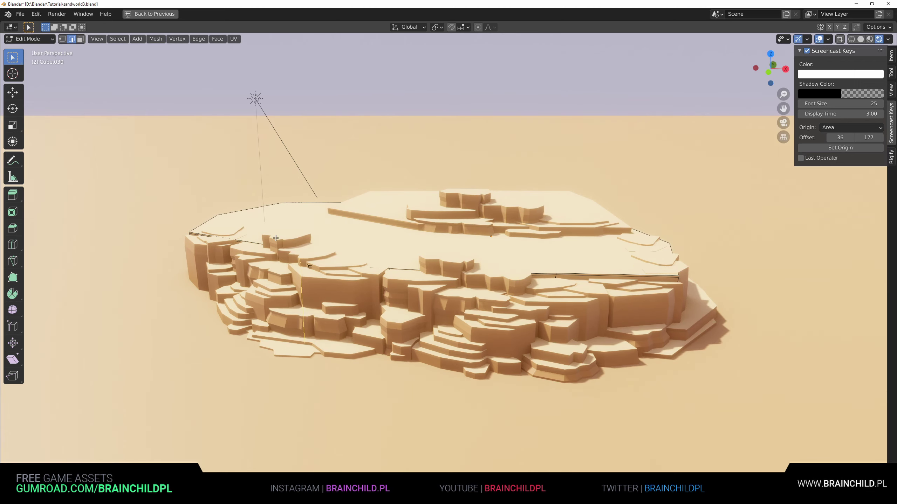
Move the main slab's left-end edge inward along X, bevel it, and return to Object Mode
click(204, 226)
right_click(204, 226)
key(g)
key(x)
click(219, 229)
key(s)
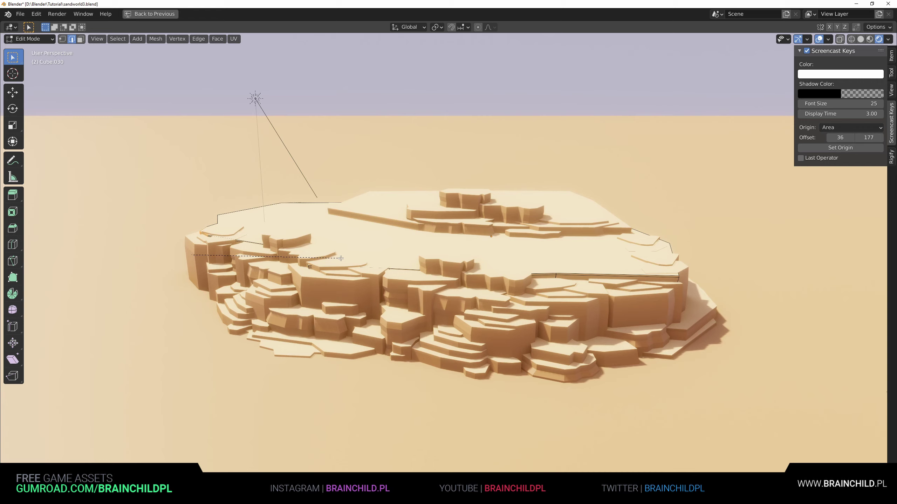
click(337, 259)
key(Tab)
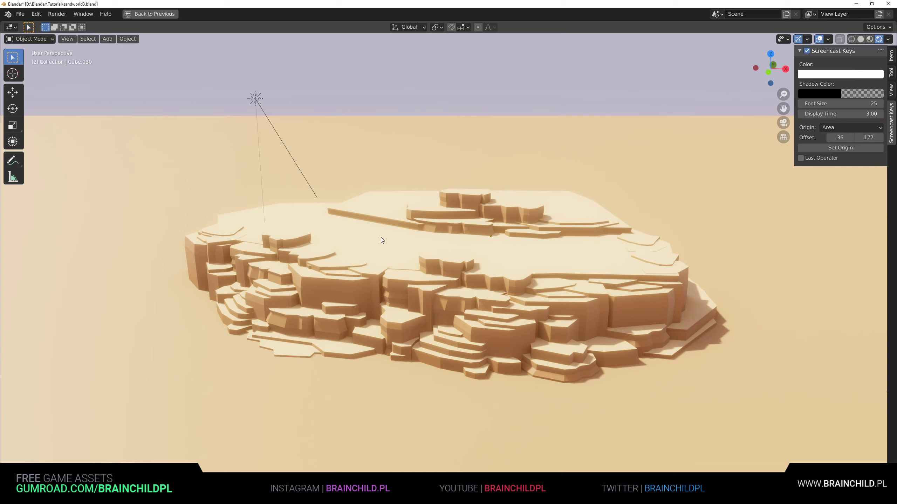
Bevel the left and right corner edges of the upper plateau slab and return to Object Mode
click(349, 215)
key(Tab)
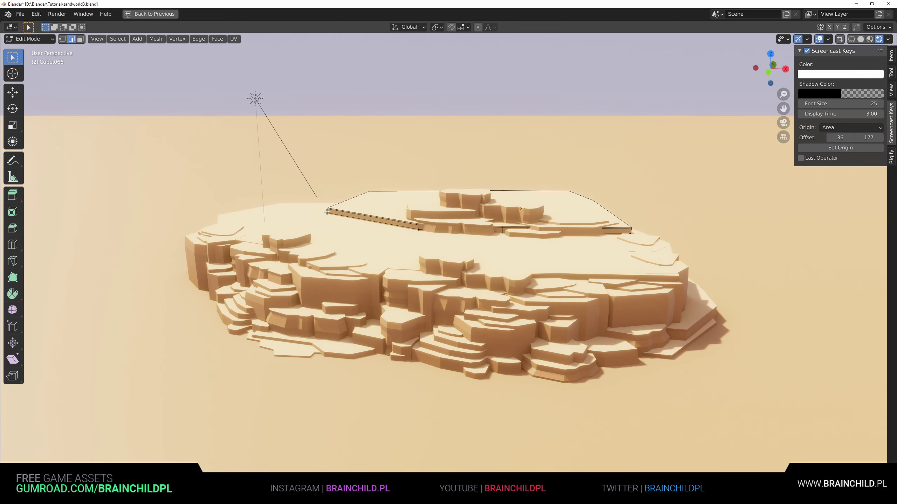
key(s)
click(546, 292)
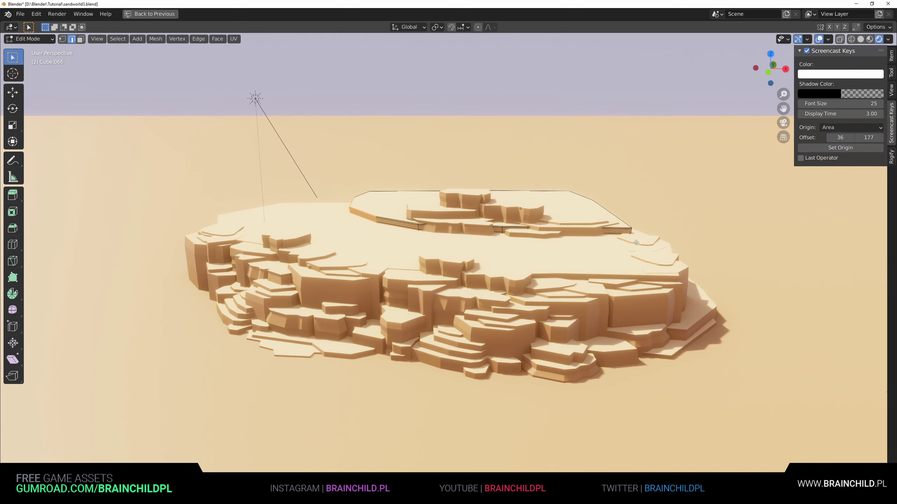
key(s)
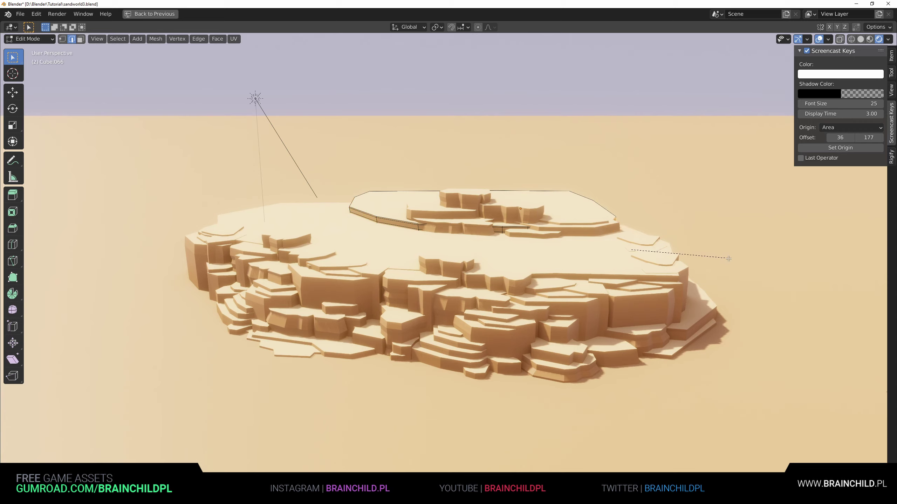
click(731, 259)
key(Tab)
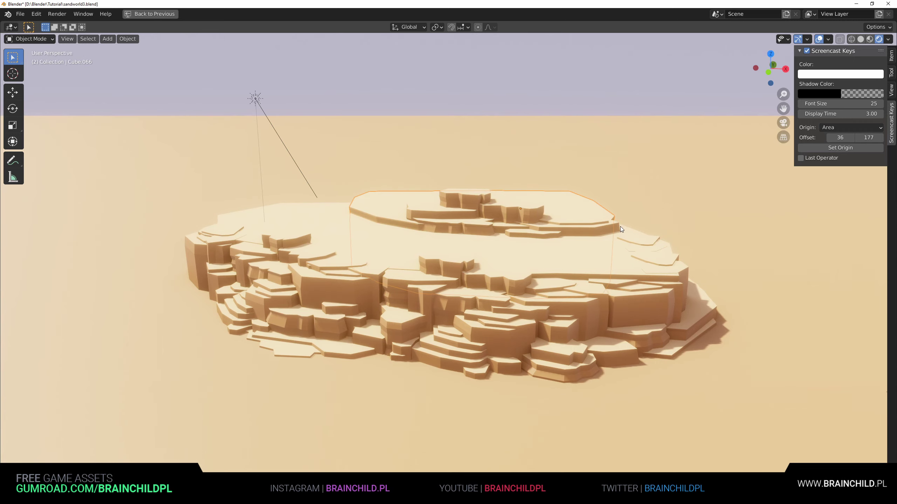
click(616, 231)
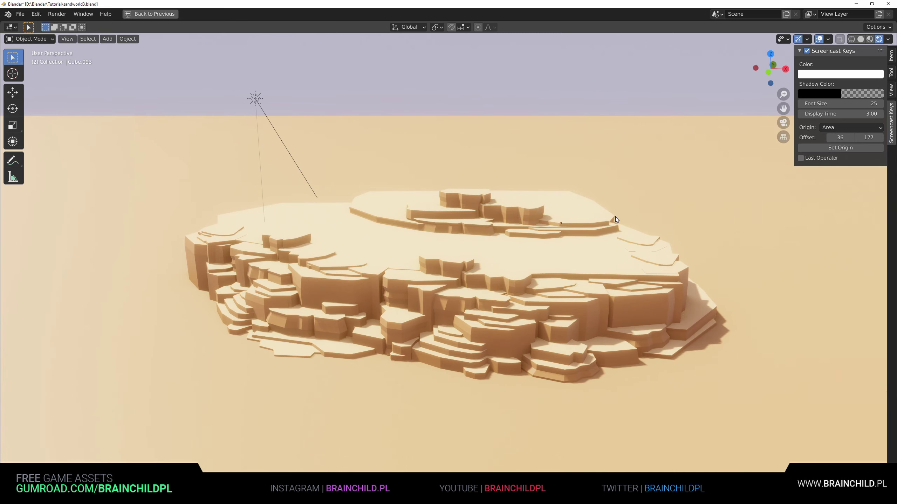
Move the large rock slab along X and Z onto the right side of the upper plateau
scroll(615, 217, down, 1)
shift+middle_drag(607, 219, 598, 215)
scroll(564, 213, up, 1)
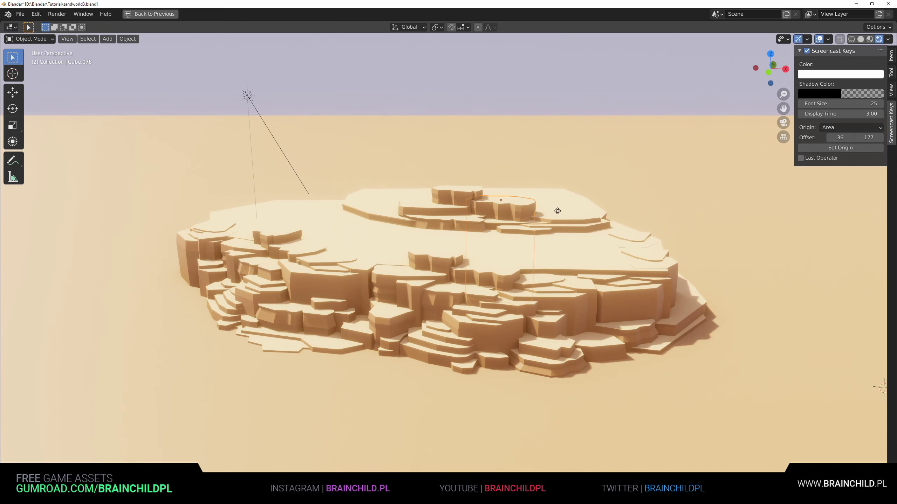
click(558, 210)
key(g)
key(z)
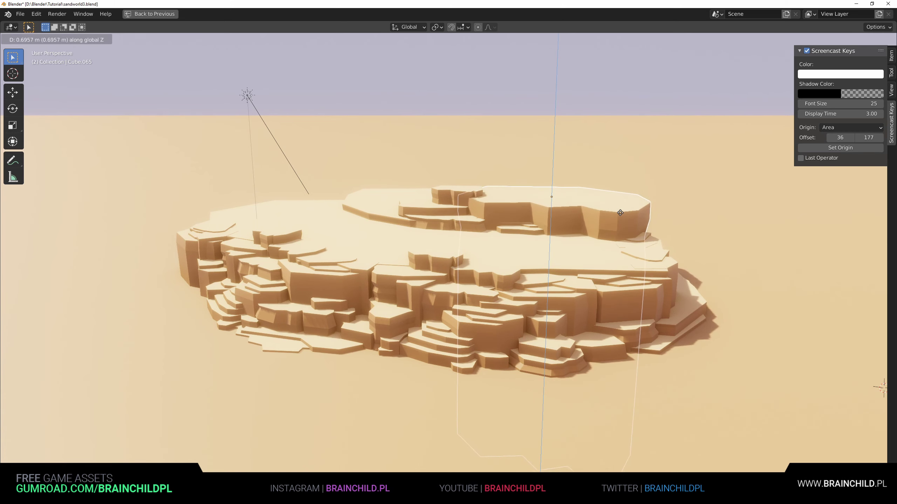
key(x)
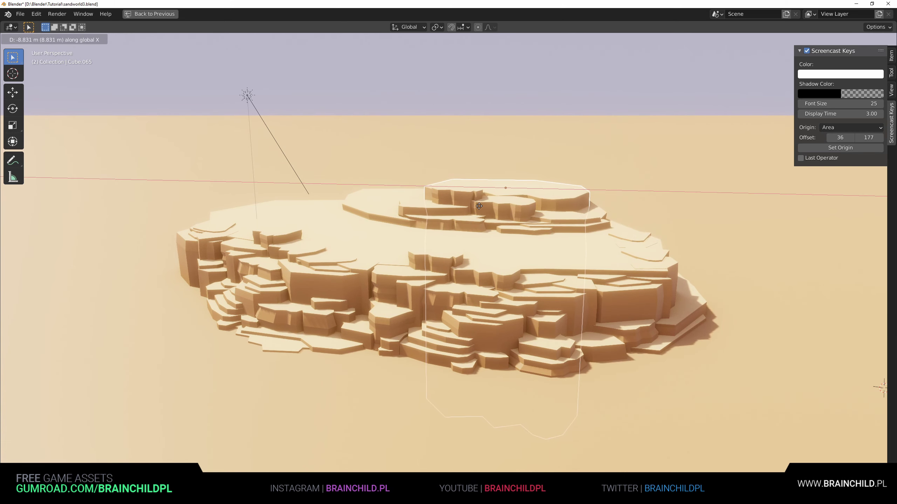
key(z)
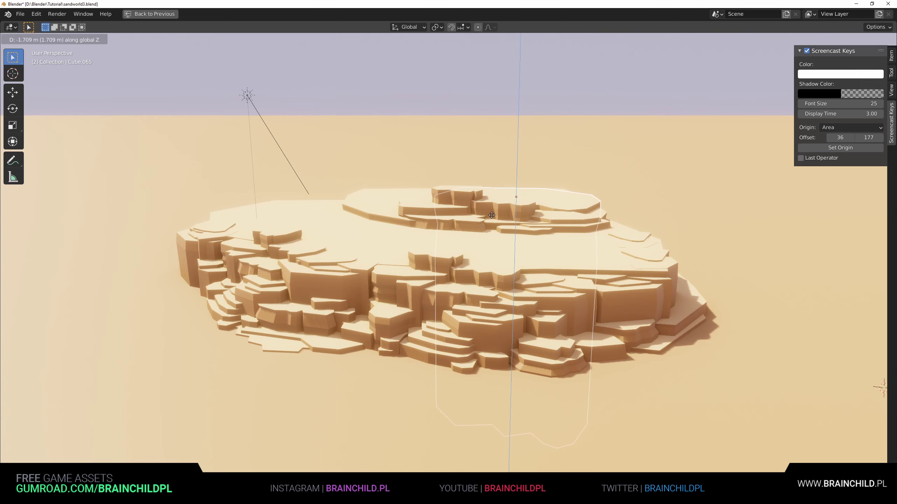
click(492, 214)
Duplicate the slab in place and rotate the copy around the Z axis
key(shift+d)
right_click(659, 238)
key(r)
key(z)
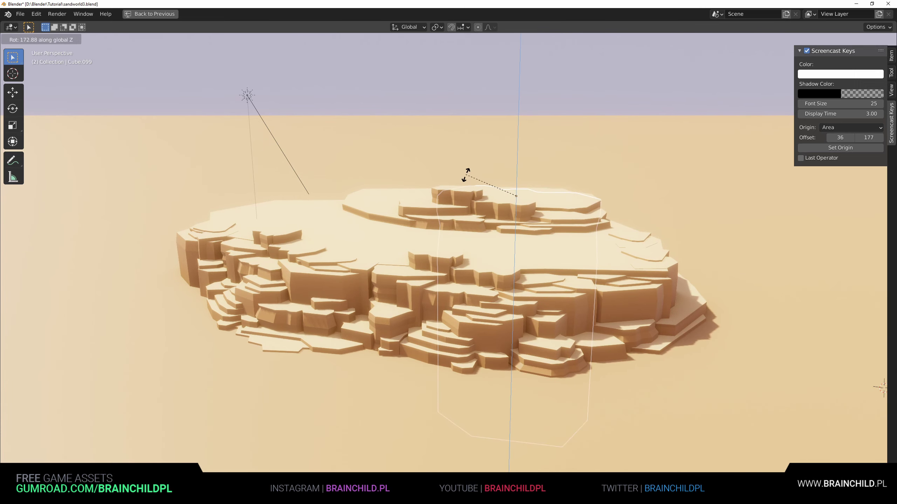
click(523, 188)
Move the rotated copy along Y and Z so it forms a ledge behind the upper plateau's rocks
key(g)
key(y)
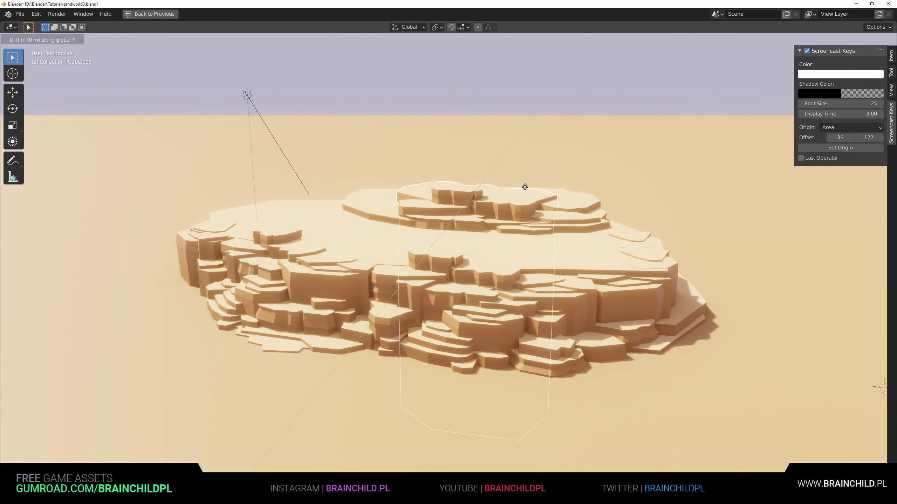
key(z)
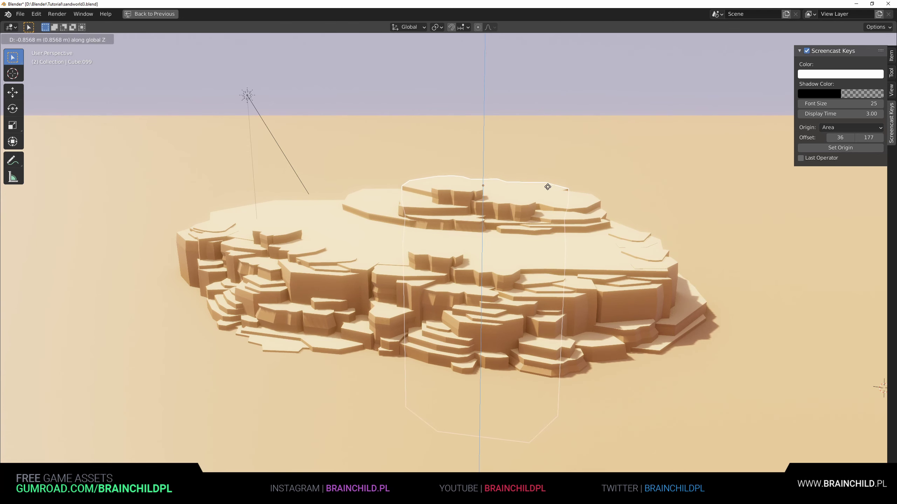
click(543, 187)
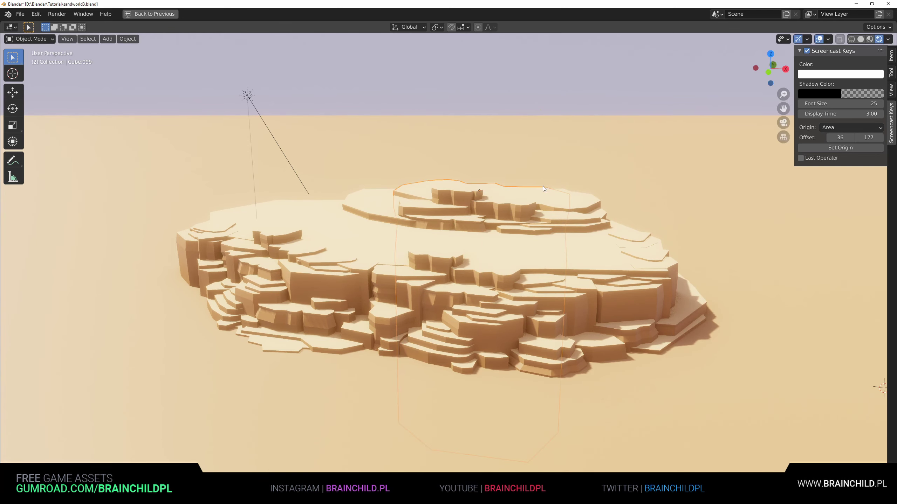
Bevel the right corner edge of the copied slab's mesh and return to Object Mode
key(Tab)
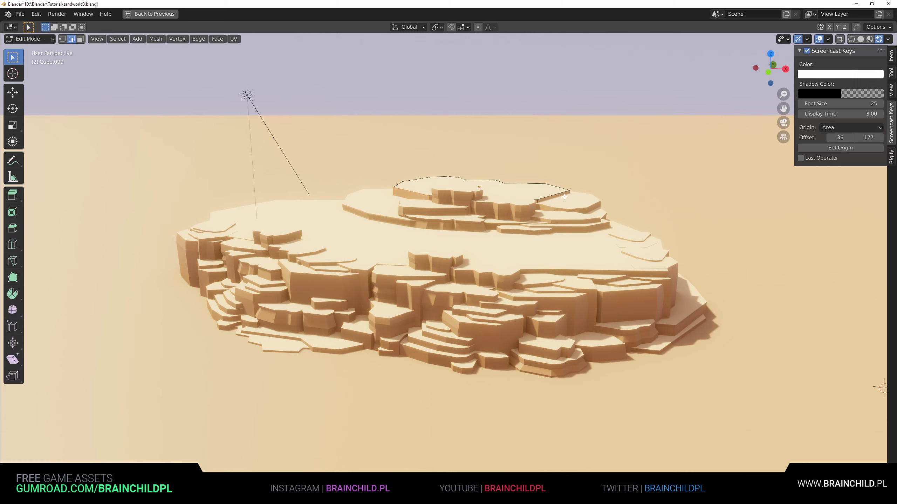
click(569, 192)
key(s)
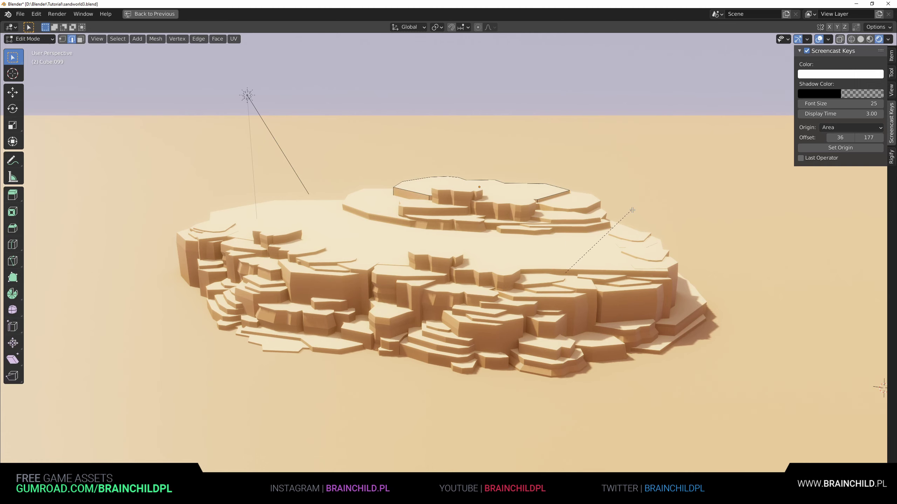
click(683, 211)
key(Tab)
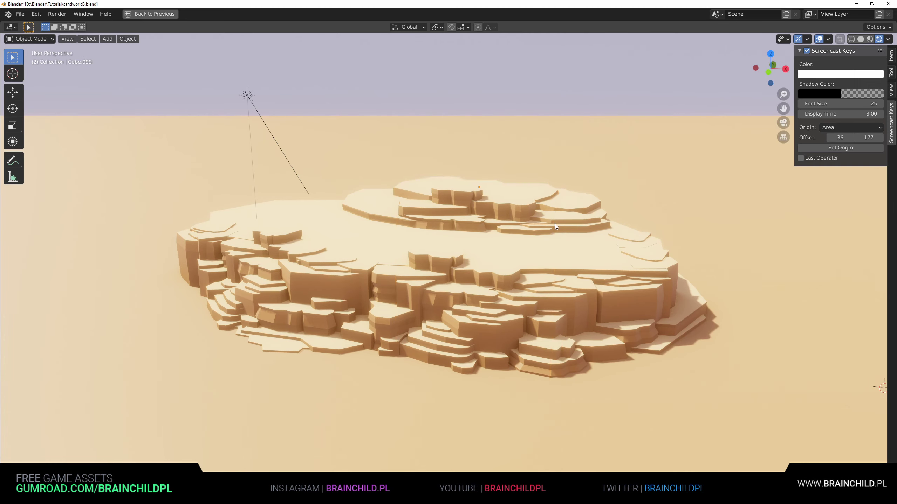
Duplicate the rock pieces at the cliff's left end, place the copy as a separate outcrop beyond its right end, and clear the selection
middle_drag(535, 248, 536, 238)
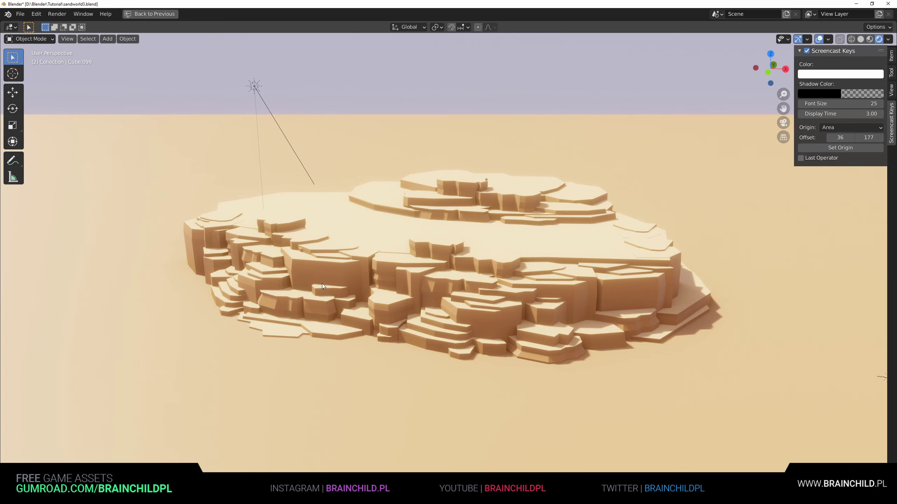
click(199, 256)
key(g)
key(Escape)
key(shift+d)
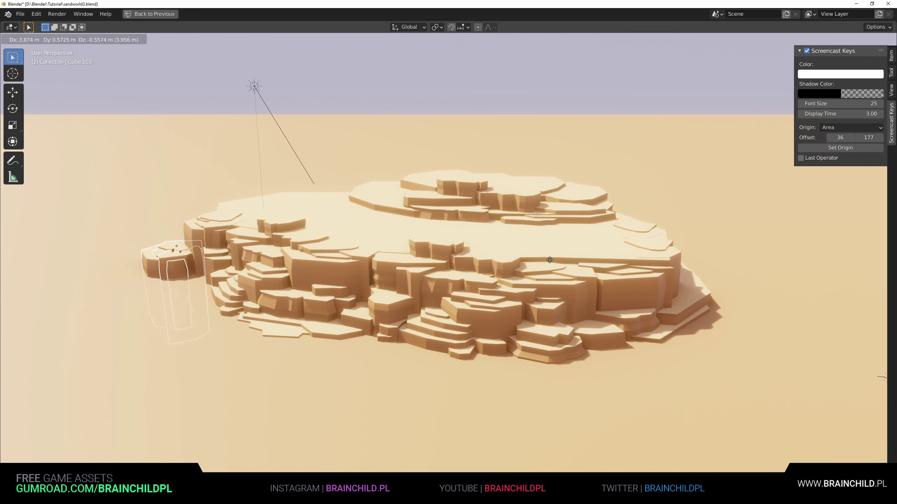
click(181, 230)
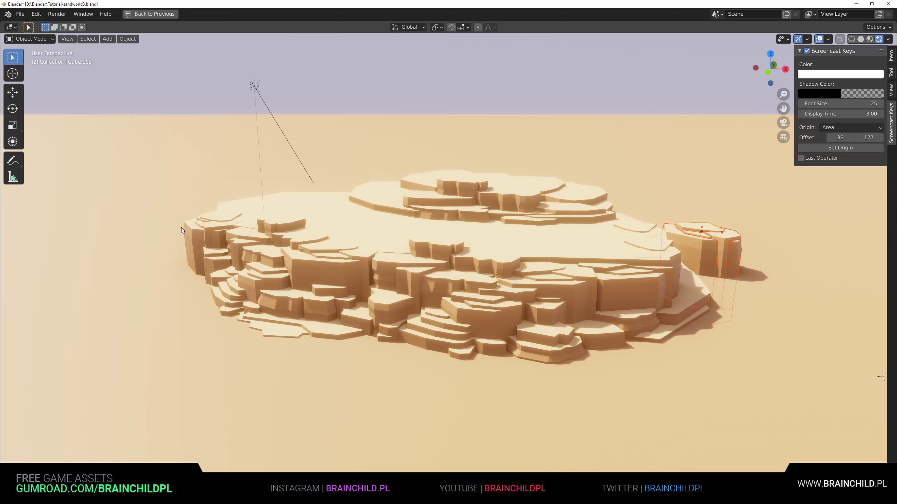
click(493, 107)
Examine the whole cliff formation from a low angle and from a raised angle
shift+middle_drag(519, 84, 517, 80)
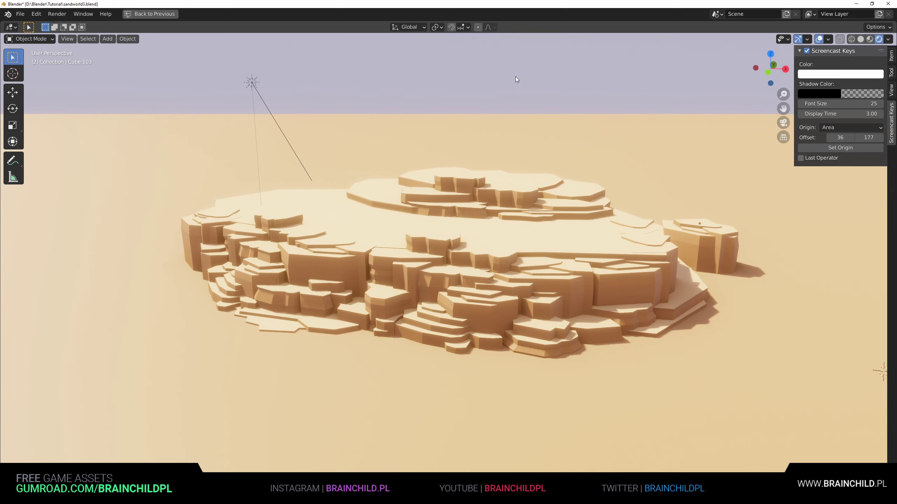
shift+middle_drag(527, 115, 523, 94)
middle_drag(523, 94, 521, 86)
scroll(526, 100, up, 1)
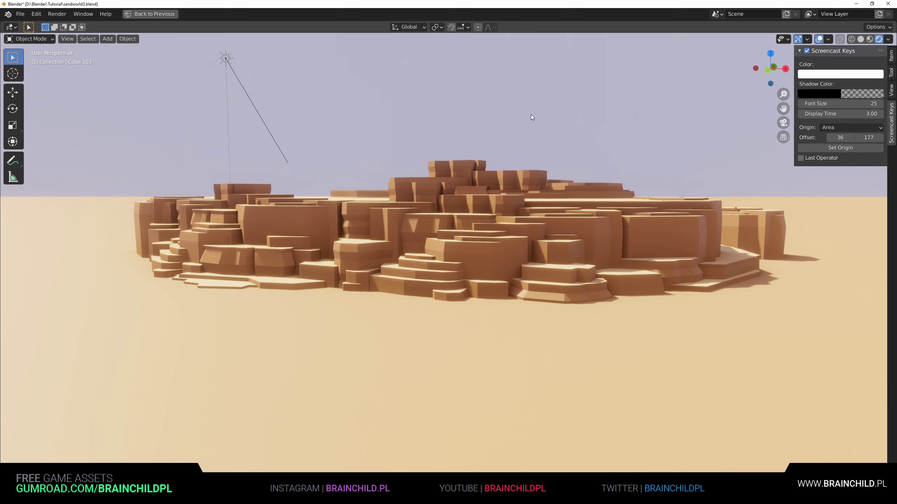
shift+middle_drag(531, 120, 524, 114)
middle_drag(523, 114, 523, 123)
mouse_move(523, 123)
shift+middle_down()
mouse_move(517, 117)
mouse_move(503, 136)
mouse_move(506, 128)
shift+middle_up()
scroll(511, 117, down, 2)
scroll(503, 135, up, 1)
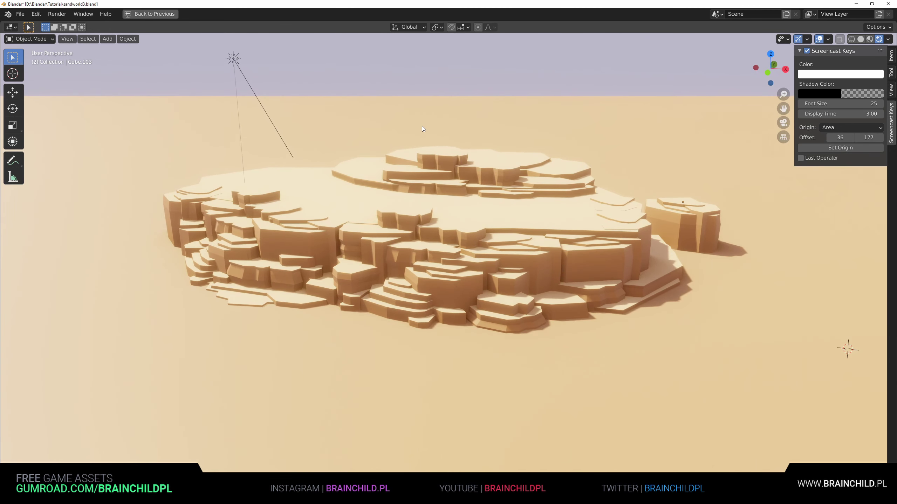
Add a mesh cube to the scene and scale it up
right_click(552, 119)
key(shift+a)
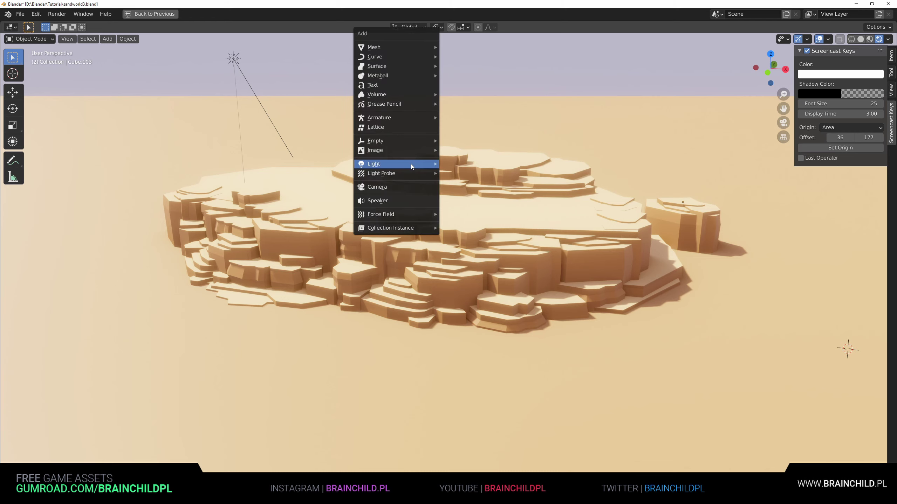
mouse_move(387, 47)
click(459, 57)
key(s)
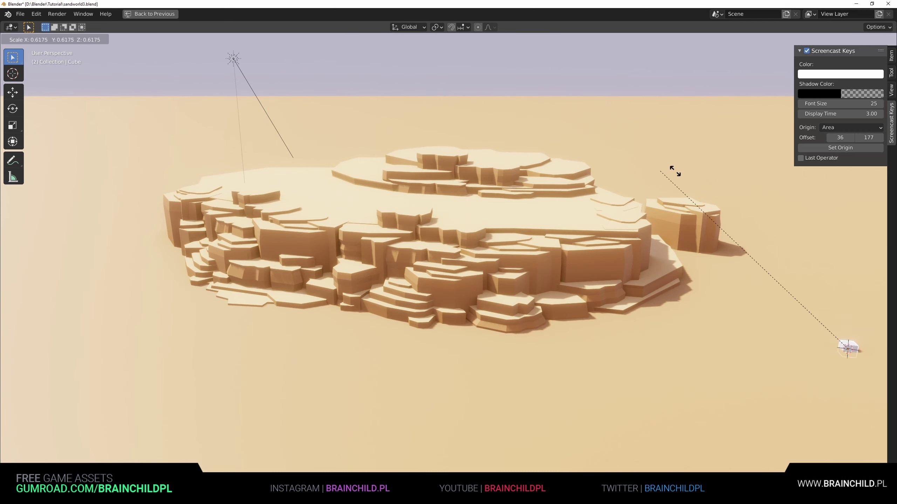
click(353, 446)
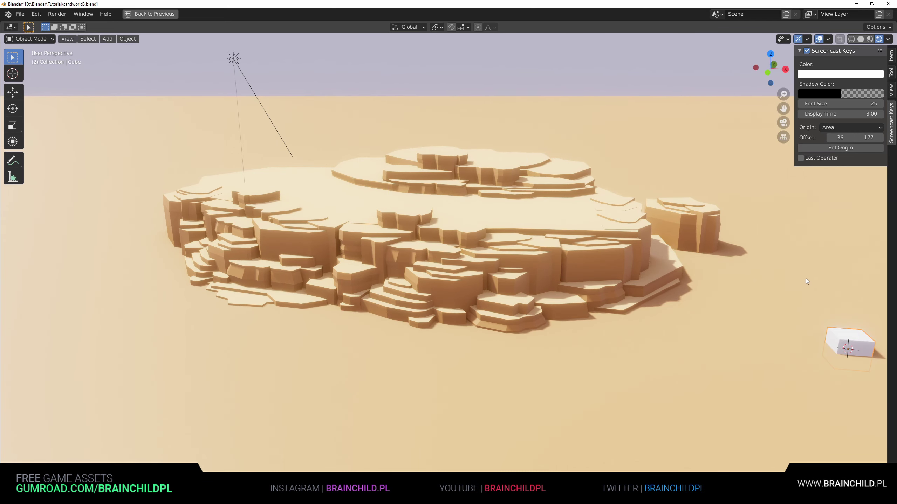
Frame the cube, view it from the left side, and scale it down along Z into a flat box
key(KP_Decimal)
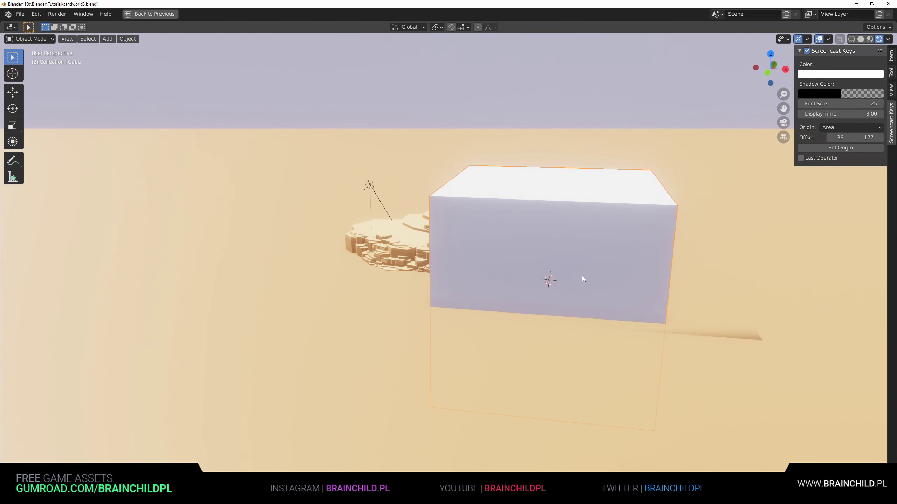
key(ctrl+KP_3)
key(s)
key(z)
click(430, 248)
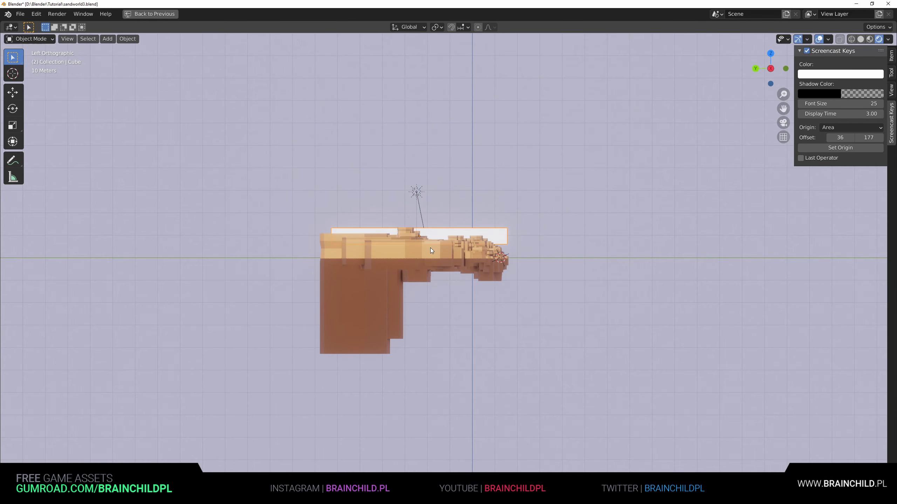
Move and enlarge the flat box so it spans the base of the cliff in the side view
key(g)
click(428, 260)
key(s)
click(472, 295)
key(g)
click(462, 324)
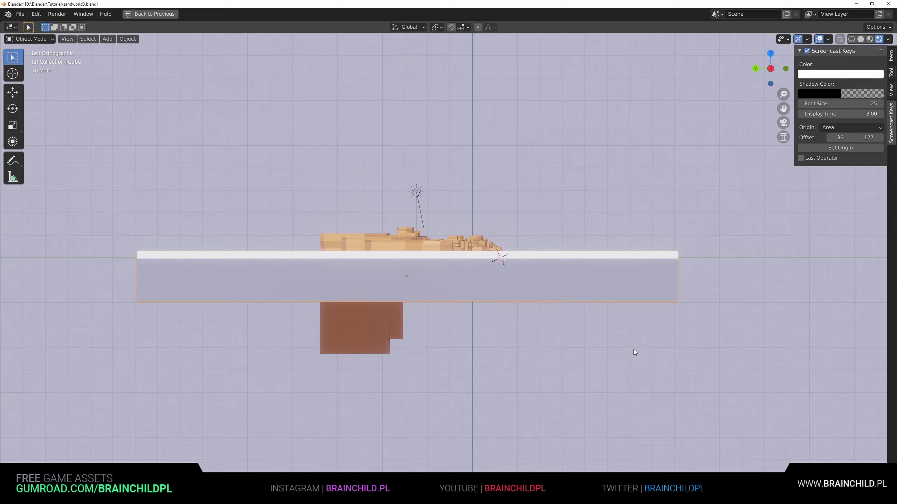
key(s)
click(604, 352)
Shift the box lower around the cliff in the perspective view
middle_drag(601, 353, 507, 367)
scroll(507, 367, up, 2)
key(g)
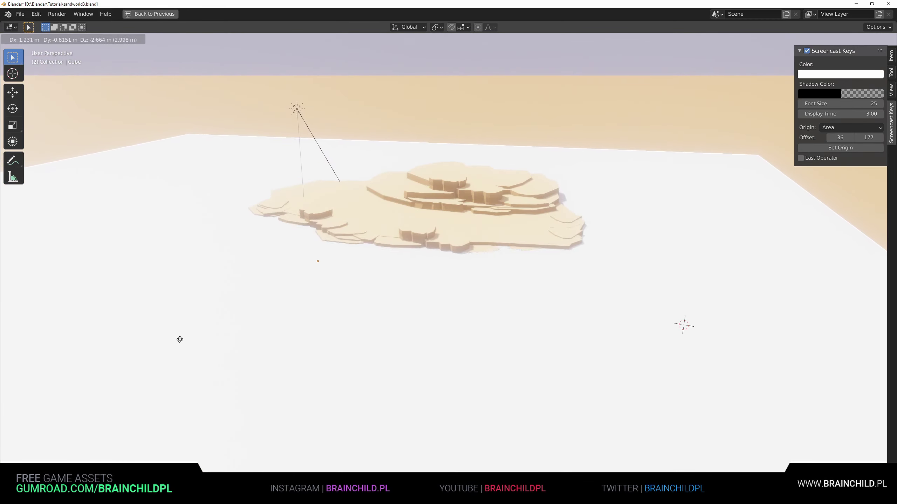
click(178, 349)
Enlarge the box far beyond the cliff and lower it along Z until the upper rock layers rise above it
scroll(363, 226, up, 4)
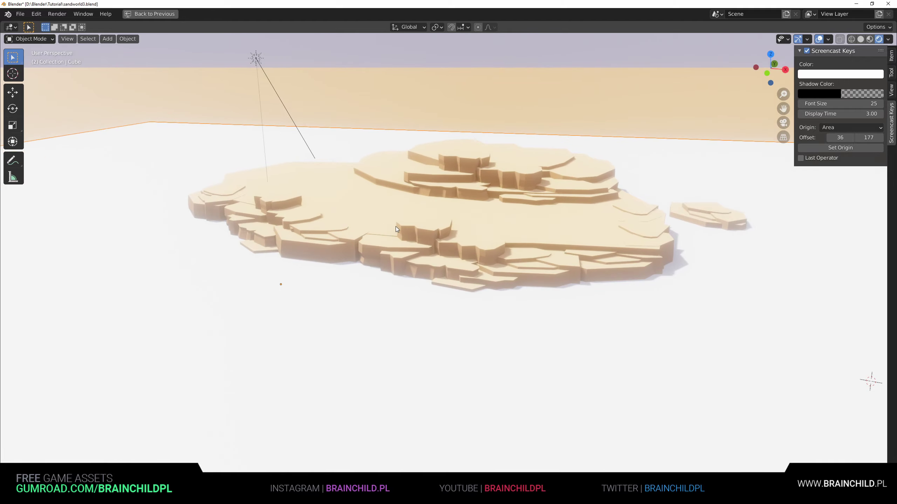
shift+middle_drag(396, 227, 390, 239)
key(s)
click(632, 111)
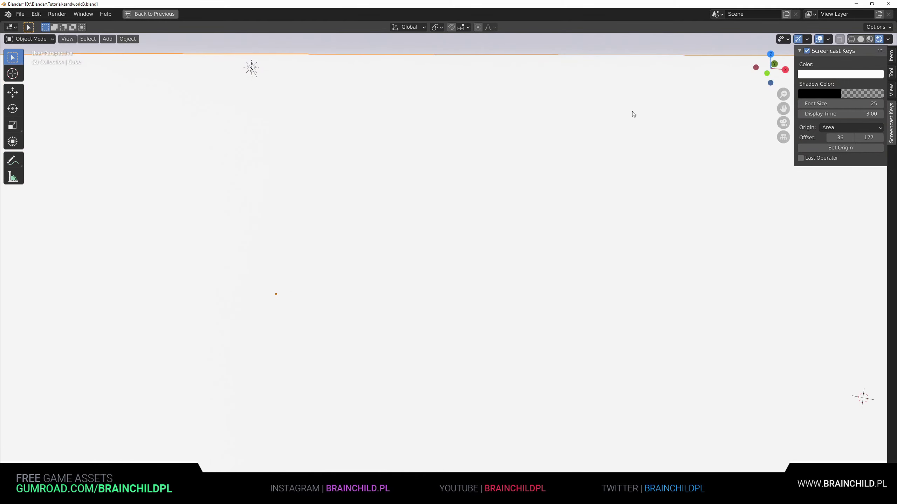
key(g)
key(z)
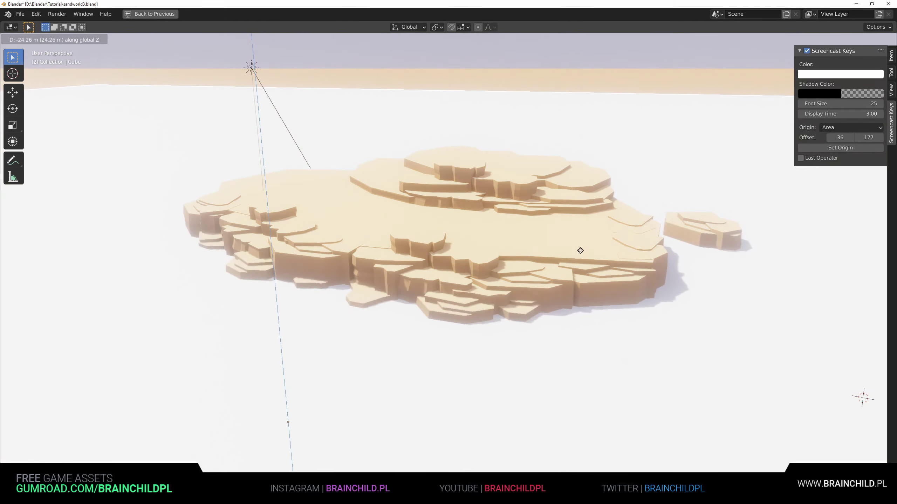
click(507, 215)
Save the file, restore the full window layout, and switch to the Shading workspace
key(ctrl+s)
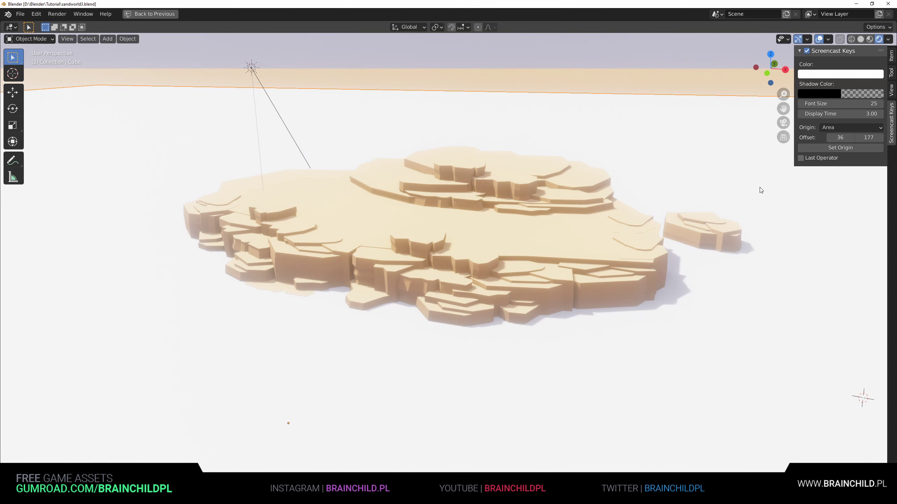
key(ctrl+space)
click(303, 15)
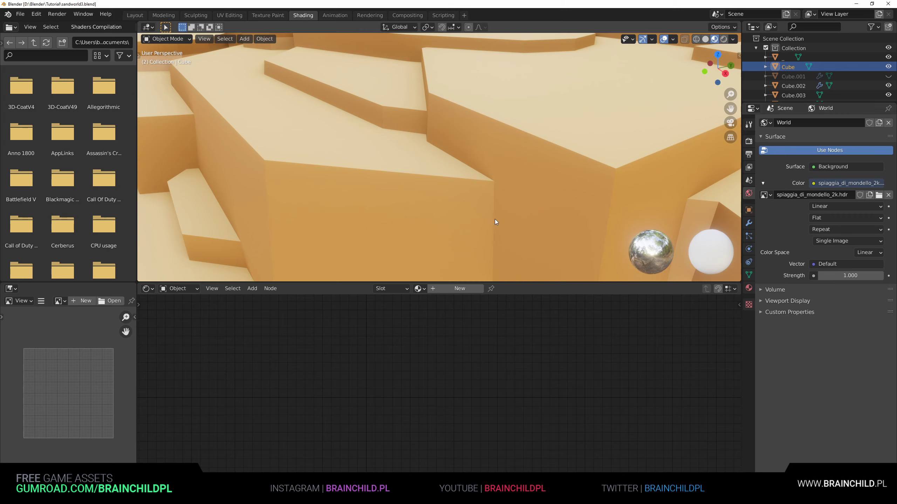
Create a new material for the box and delete its Principled BSDF node
click(461, 289)
scroll(413, 333, up, 3)
scroll(413, 333, down, 3)
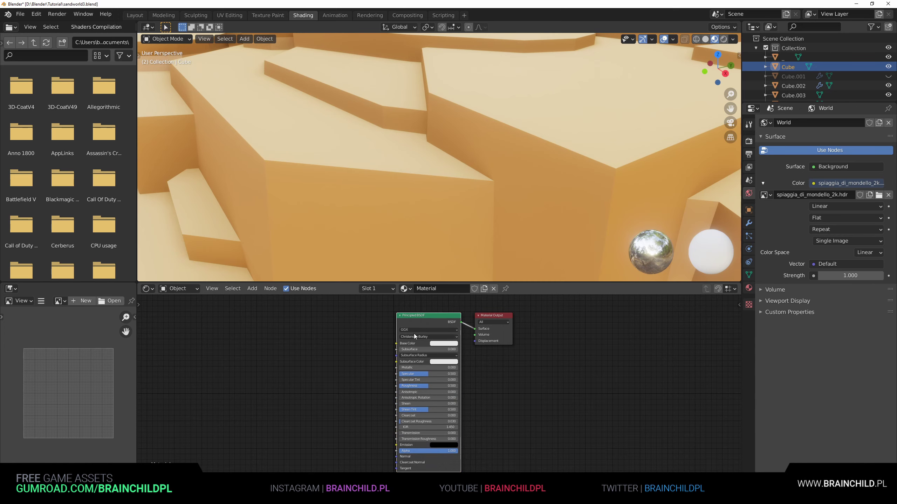
middle_drag(410, 335, 432, 332)
key(x)
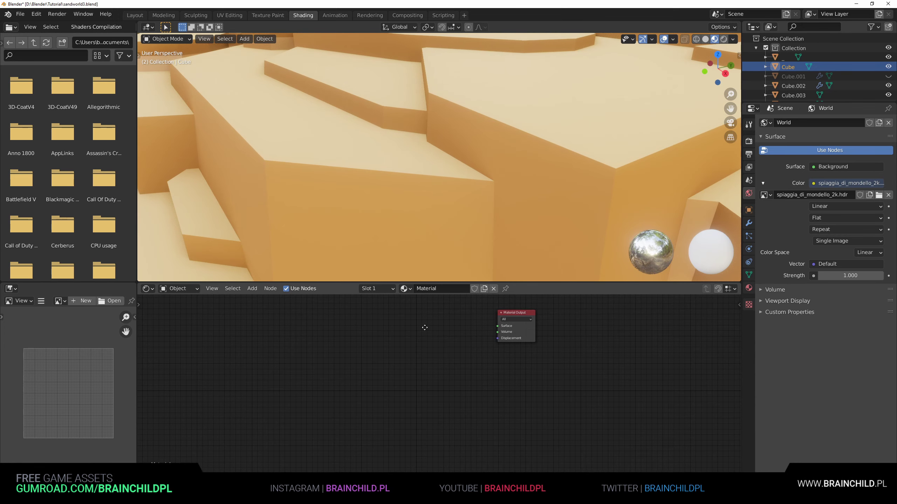
Add a Principled Volume shader and connect its output to the Volume input of the Material Output node
key(shift+a)
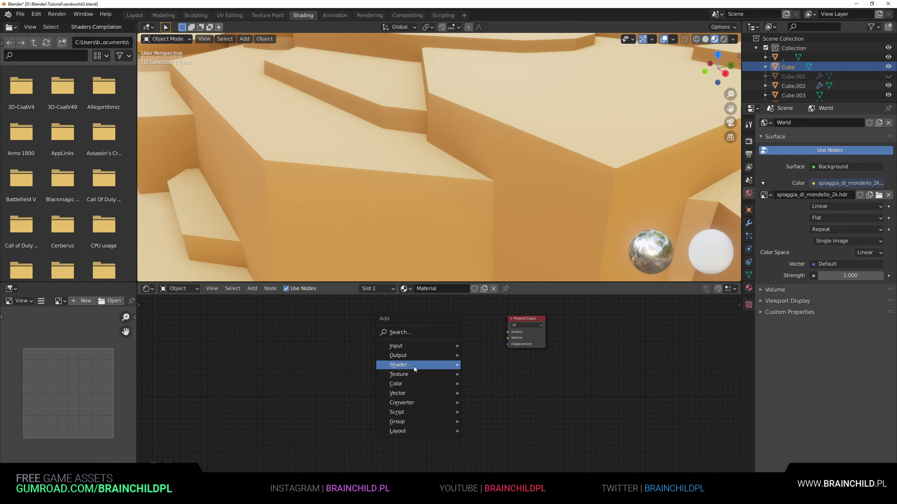
mouse_move(413, 366)
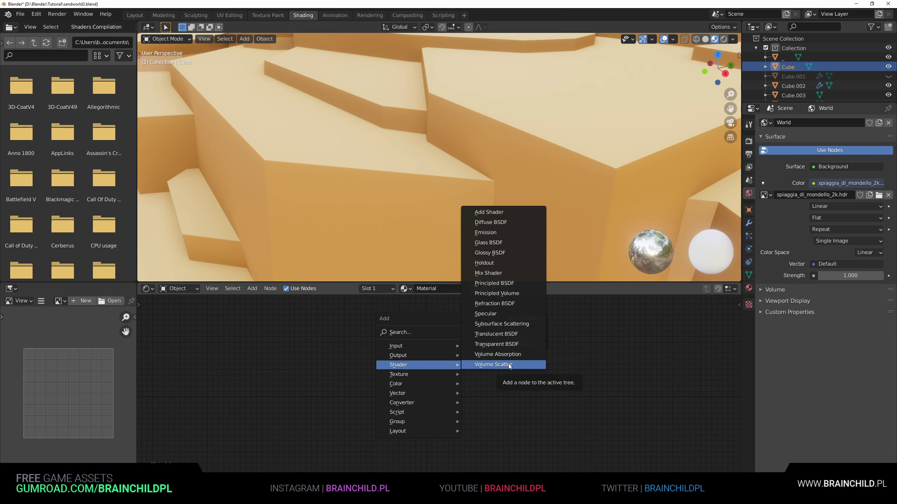
click(498, 294)
click(416, 328)
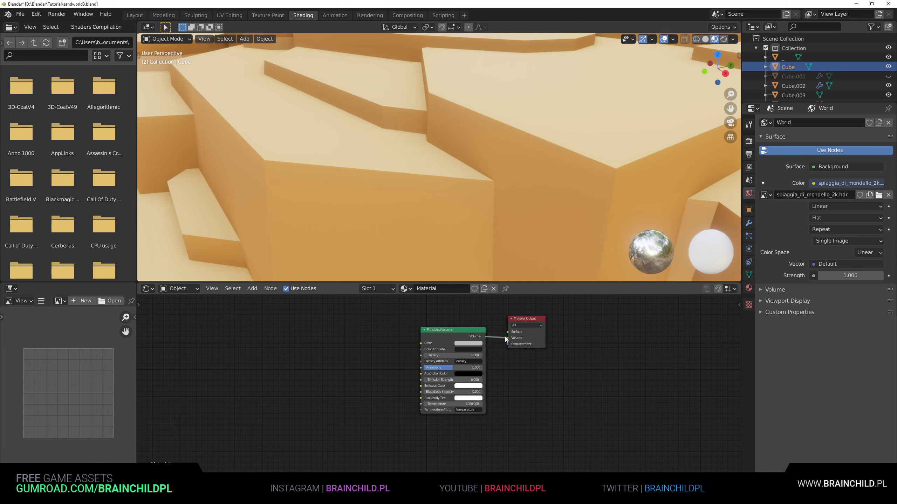
drag(504, 336, 508, 338)
scroll(481, 339, up, 1)
scroll(404, 195, down, 6)
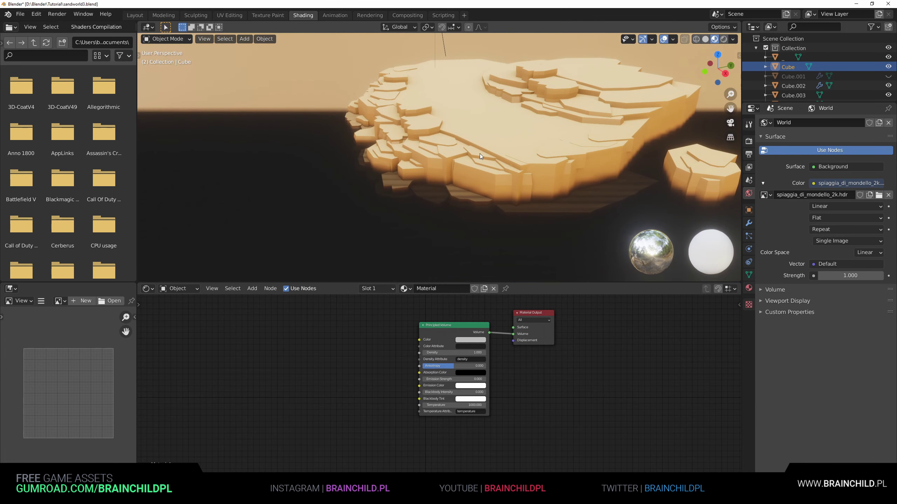
Set the Principled Volume density to 0.2 in rendered shading and scale the fog box up by about 1.12
click(724, 39)
middle_drag(582, 165, 576, 156)
shift+middle_drag(576, 157, 505, 146)
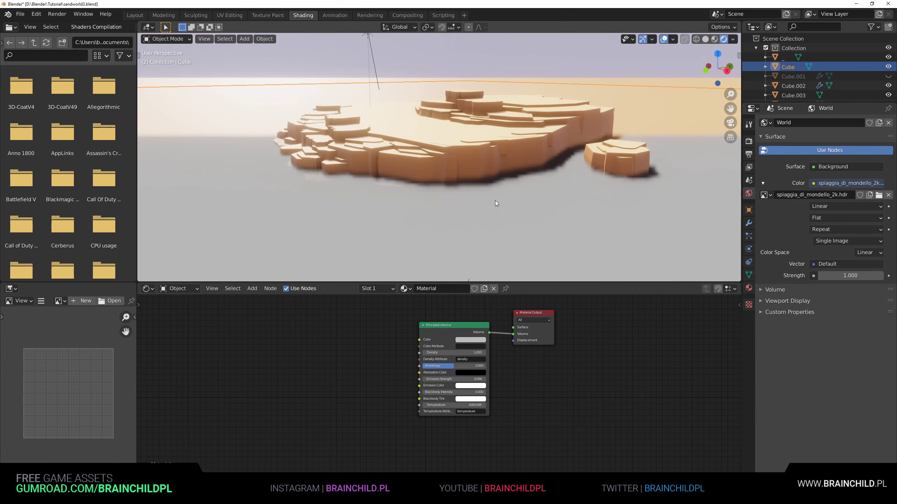
scroll(482, 345, up, 2)
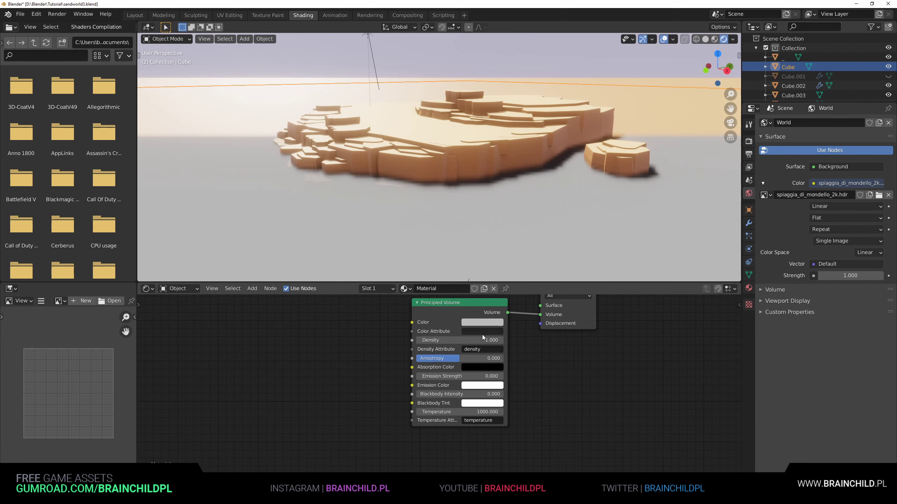
drag(483, 338, 454, 338)
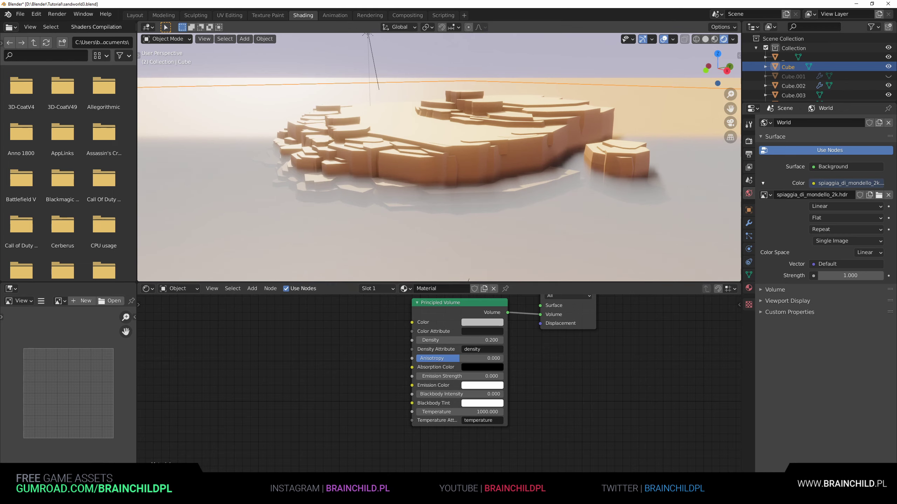
key(s)
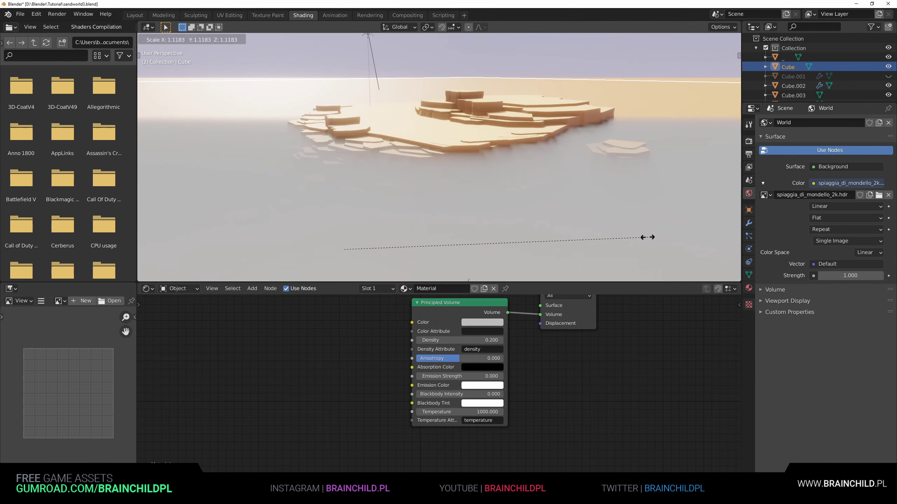
click(648, 237)
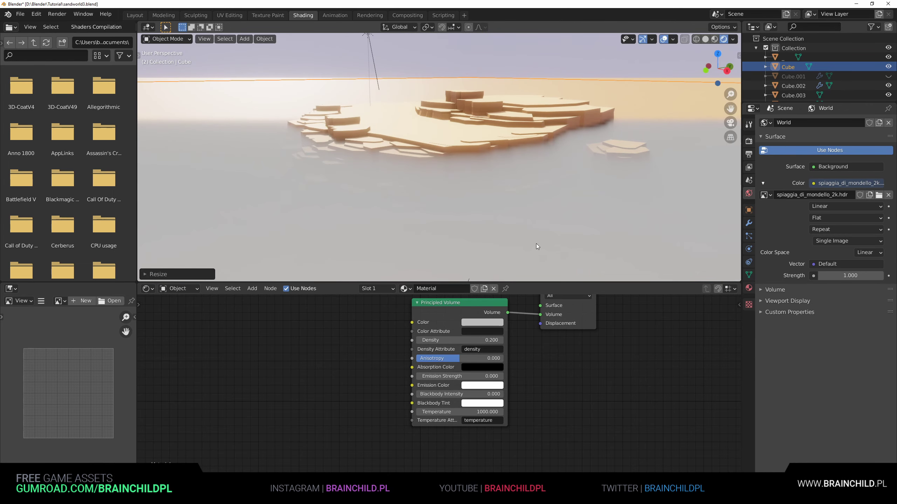
Give the volume a light orange emission color and an orange blackbody tint, with emission strength 2
click(482, 386)
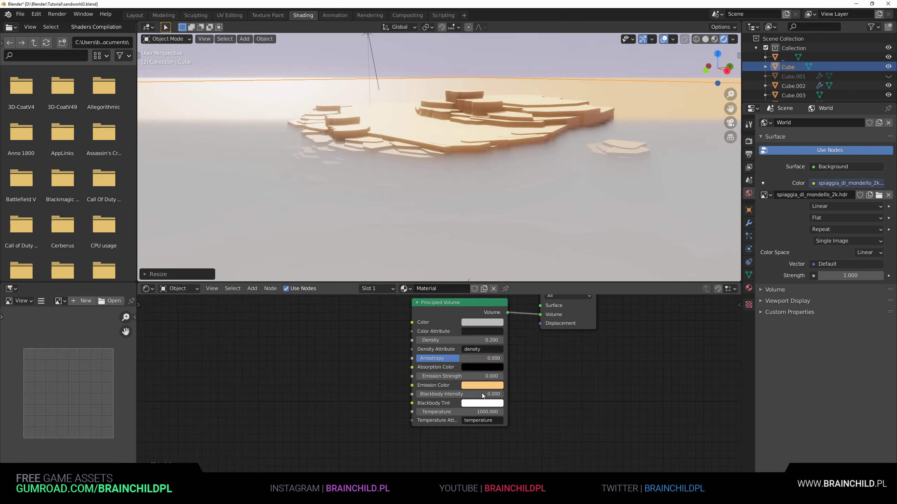
click(482, 403)
drag(459, 377, 484, 376)
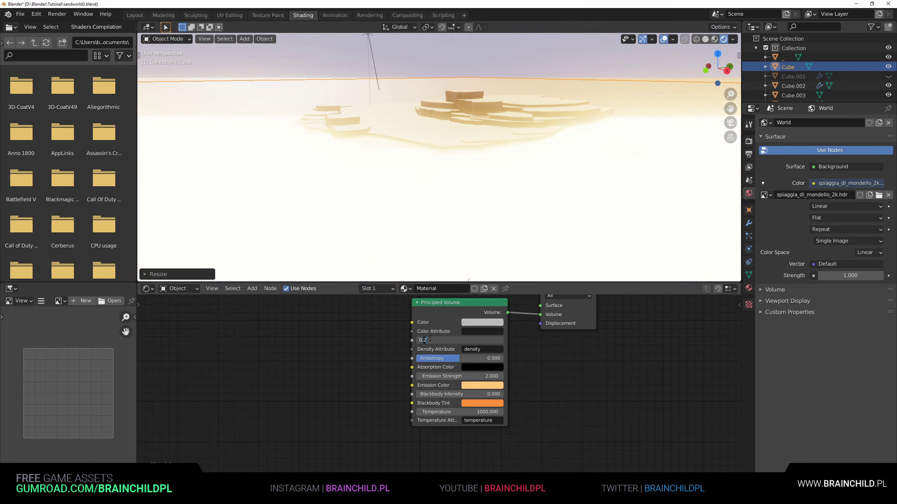
Reduce the volume's density to 0.000 and its emission strength to 0.01
key(Return)
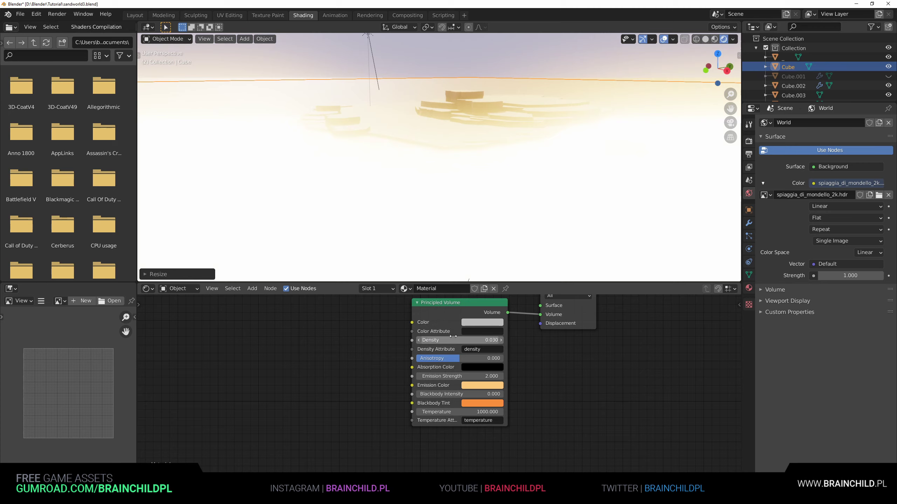
mouse_move(459, 340)
mouse_down()
mouse_move(487, 340)
mouse_move(456, 340)
mouse_up()
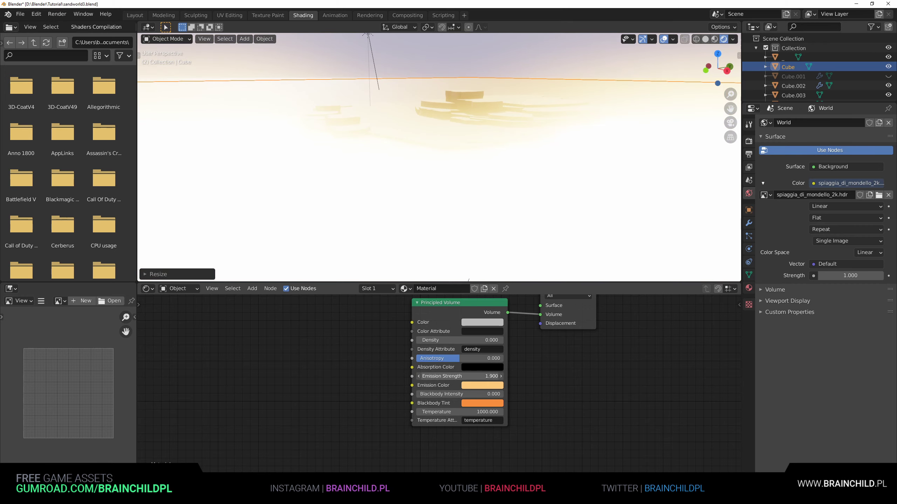
drag(459, 376, 440, 376)
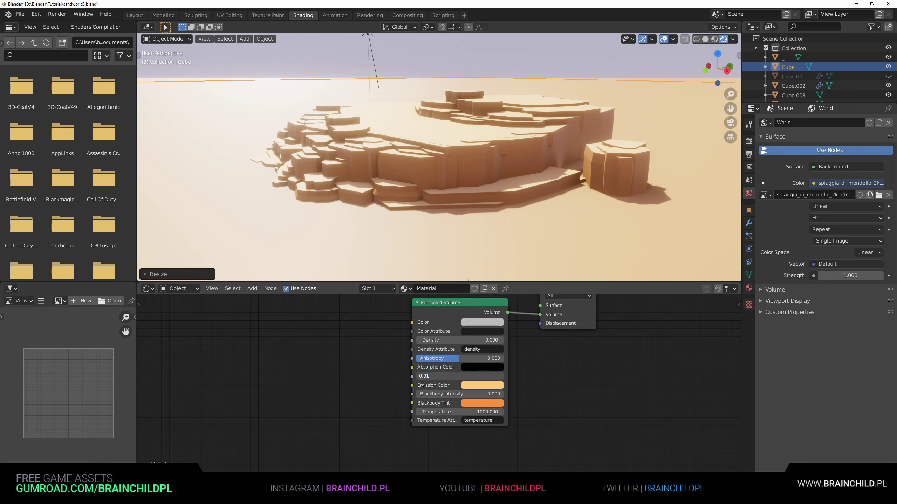
key(Return)
Move the fog box down slightly along Z and maximize the 3D viewport on the cliff
key(g)
key(z)
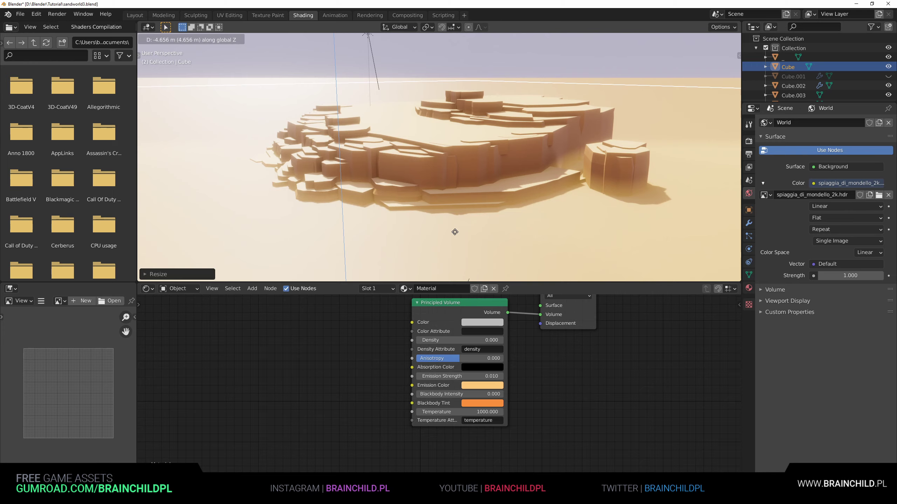
click(452, 222)
key(ctrl+space)
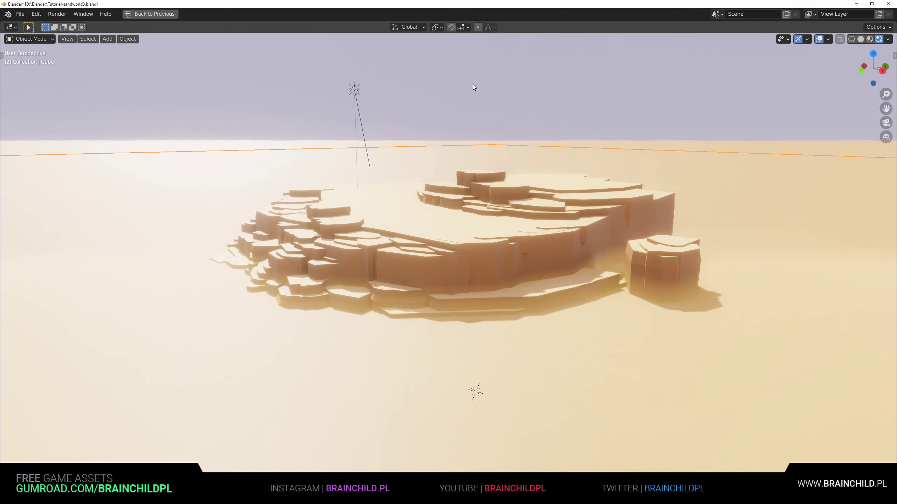
shift+middle_drag(483, 106, 481, 94)
middle_drag(480, 94, 481, 102)
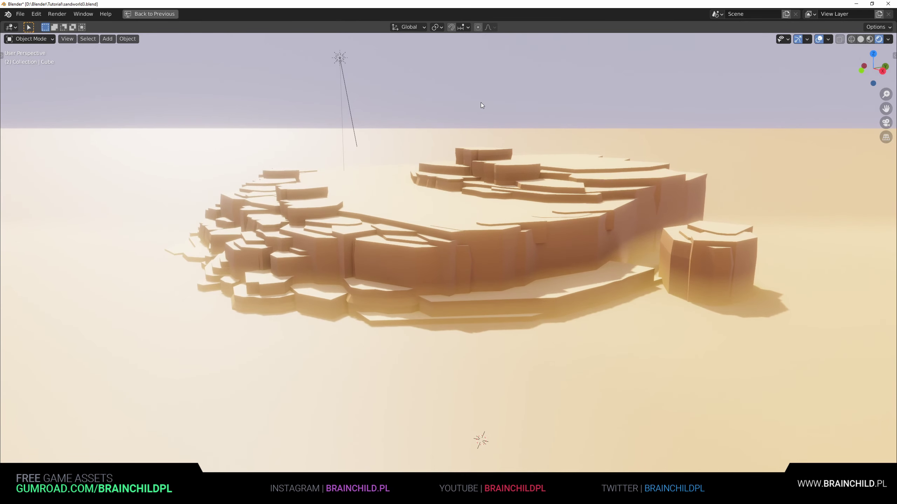
click(549, 268)
key(g)
right_click(603, 288)
Scale the fog box up by about 1.12, restore the full window layout, and reposition the box slightly
click(497, 400)
key(s)
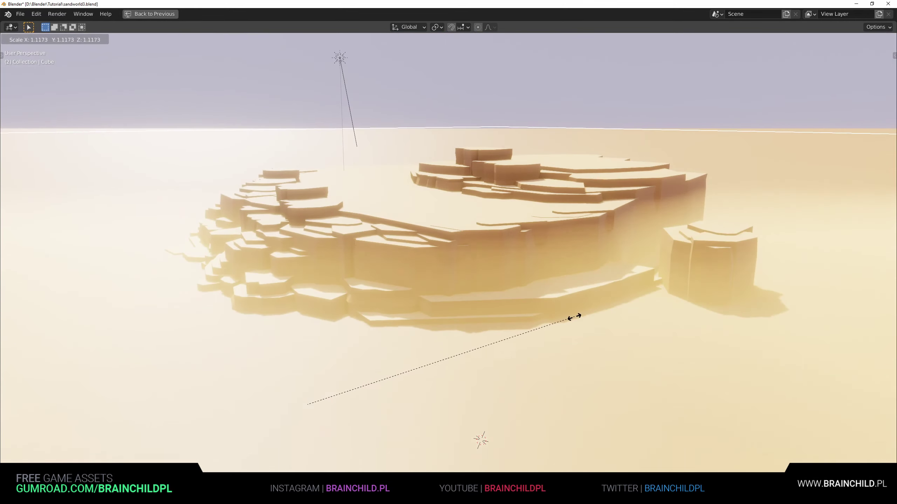
click(571, 320)
key(ctrl+space)
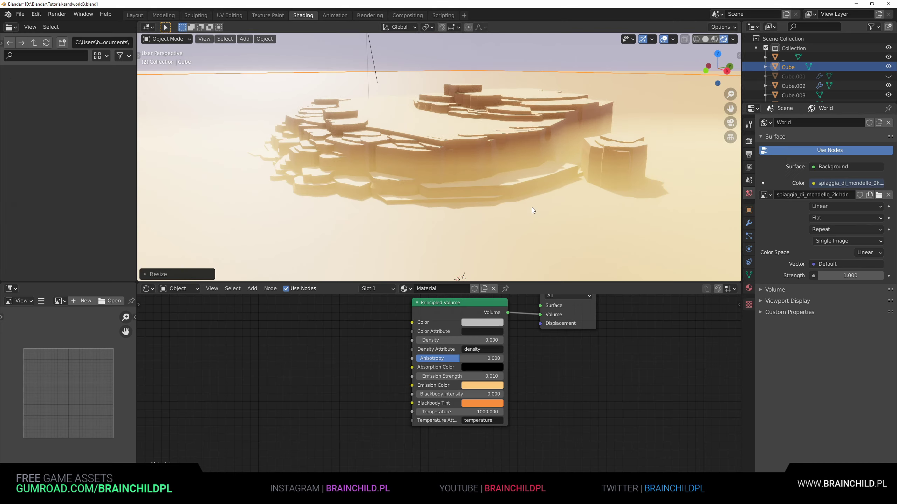
middle_drag(508, 200, 506, 188)
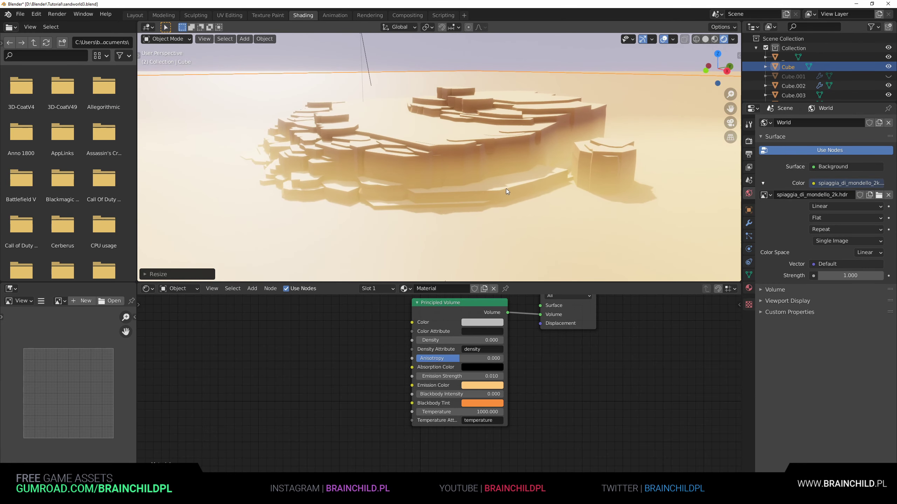
key(g)
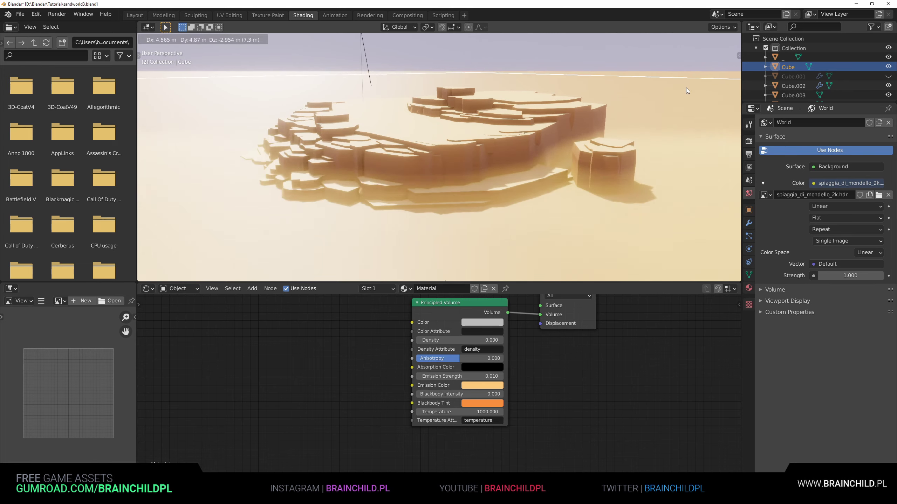
click(686, 75)
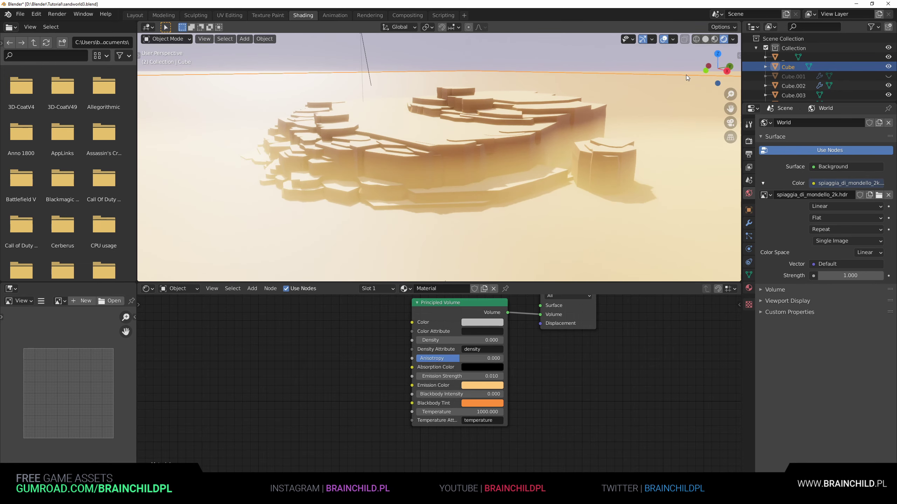
Darken the ground plane's base color to HSV value 0.431 and lower its specular to 0.128 and roughness to 0.122
click(784, 57)
click(749, 288)
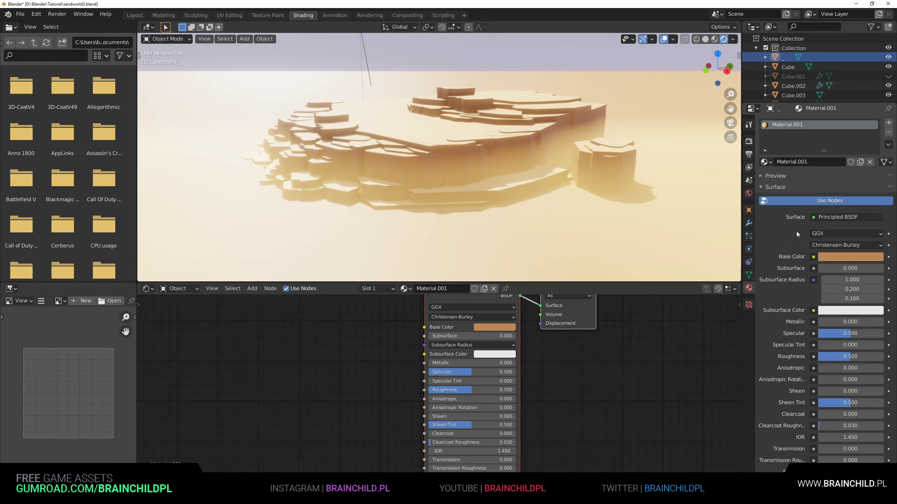
click(858, 256)
click(876, 161)
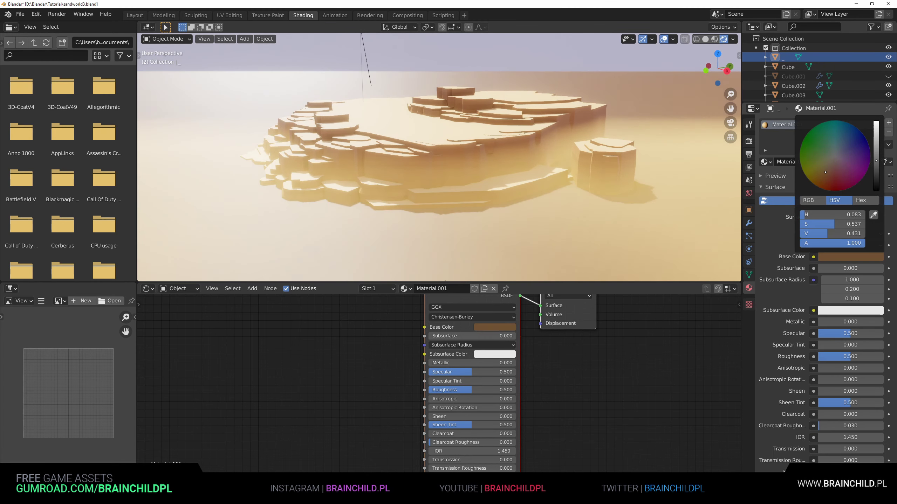
drag(851, 357, 820, 333)
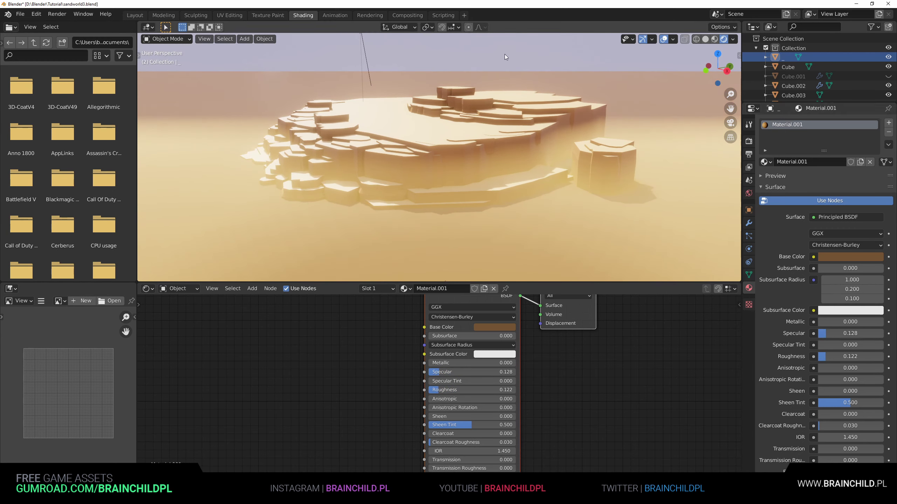
Select the fog box and scale it up uniformly by about 1.2
click(665, 166)
key(s)
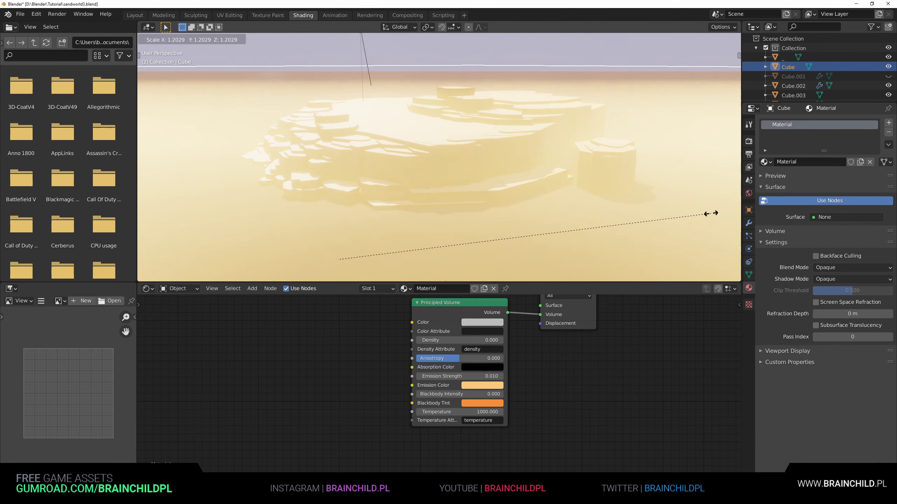
click(703, 209)
In Edit Mode, move the fog box's +Y side vertices far outward in a wireframe top view
alt+middle_drag(600, 205, 590, 187)
scroll(591, 185, down, 17)
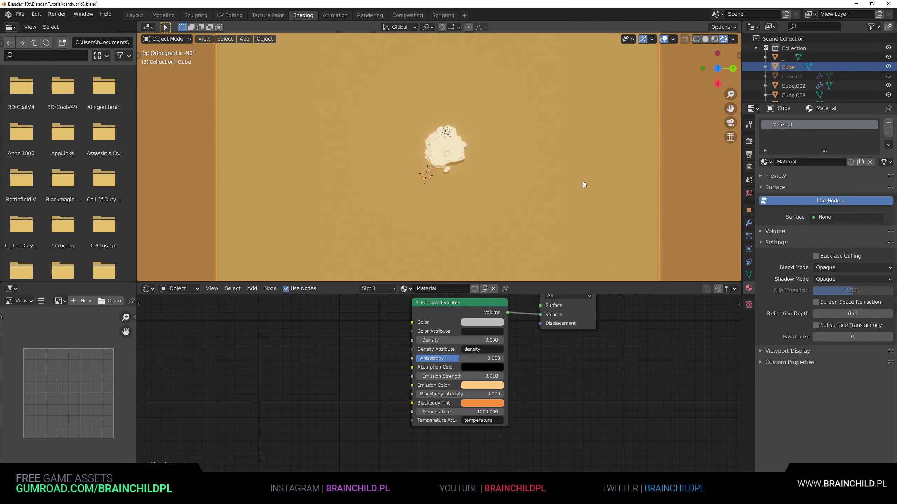
key(Tab)
scroll(573, 187, down, 5)
key(z)
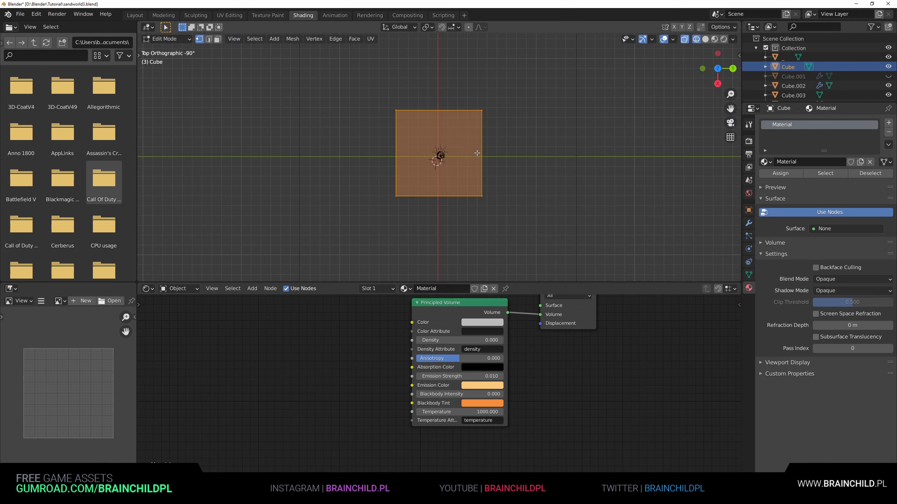
click(477, 153)
scroll(477, 148, down, 5)
drag(442, 113, 496, 208)
key(g)
click(571, 210)
Select the fog box's -Y side vertices and move them outward
click(391, 158)
key(b)
drag(397, 114, 452, 207)
key(g)
right_click(410, 204)
key(g)
click(354, 207)
click(354, 201)
Extend the fog box beyond the ground plane by moving its -X and +X side vertices outward
key(b)
drag(371, 125, 562, 150)
key(g)
click(418, 93)
click(350, 157)
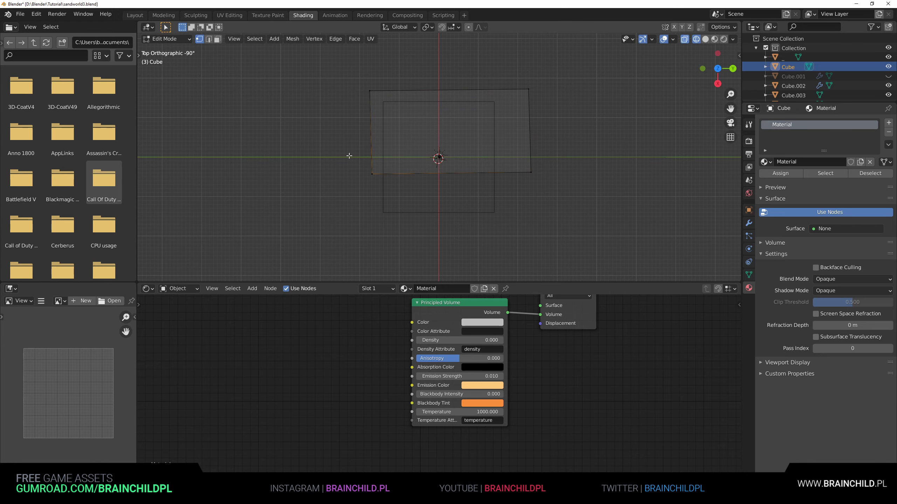
key(b)
drag(351, 156, 590, 210)
key(g)
click(580, 259)
Return to Object Mode and show the cliff in rendered shading from a low angle
key(alt+z)
middle_drag(473, 211, 511, 177)
key(Tab)
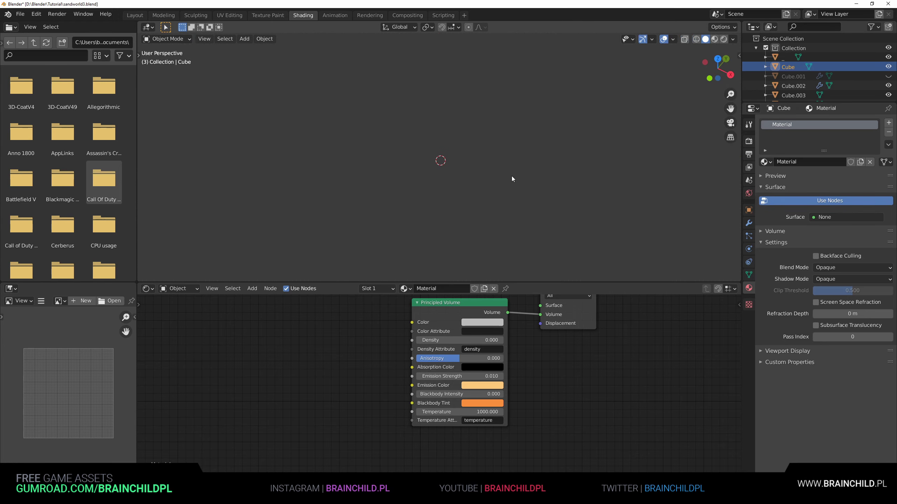
click(724, 39)
scroll(547, 138, up, 14)
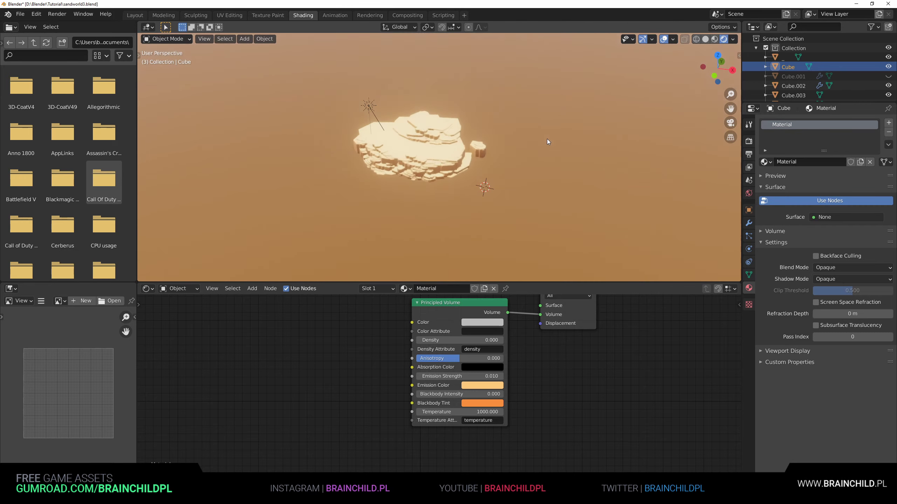
middle_drag(548, 139, 553, 173)
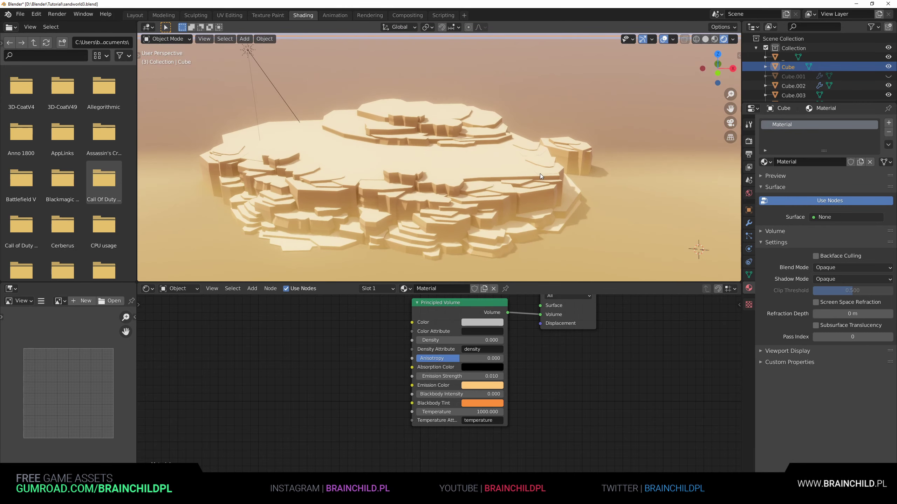
Show the selectability toggles in the Outliner and make the ground plane selectable
scroll(539, 174, down, 8)
key(a)
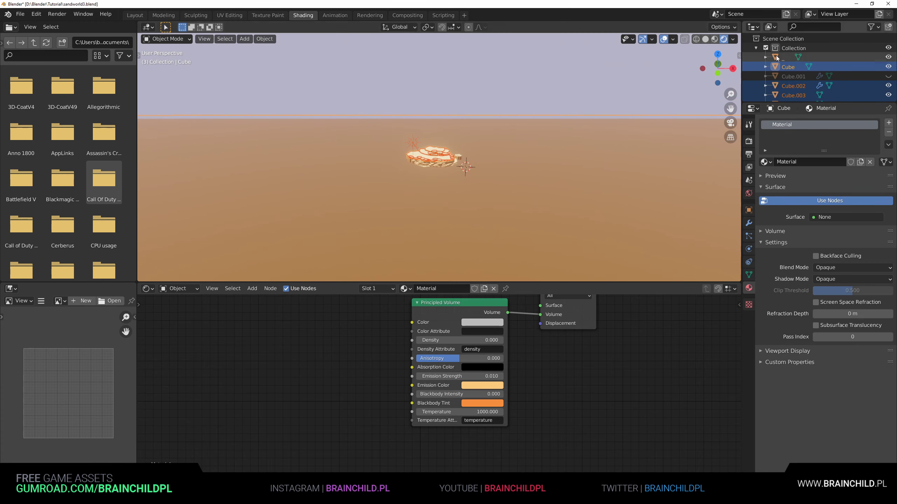
click(791, 57)
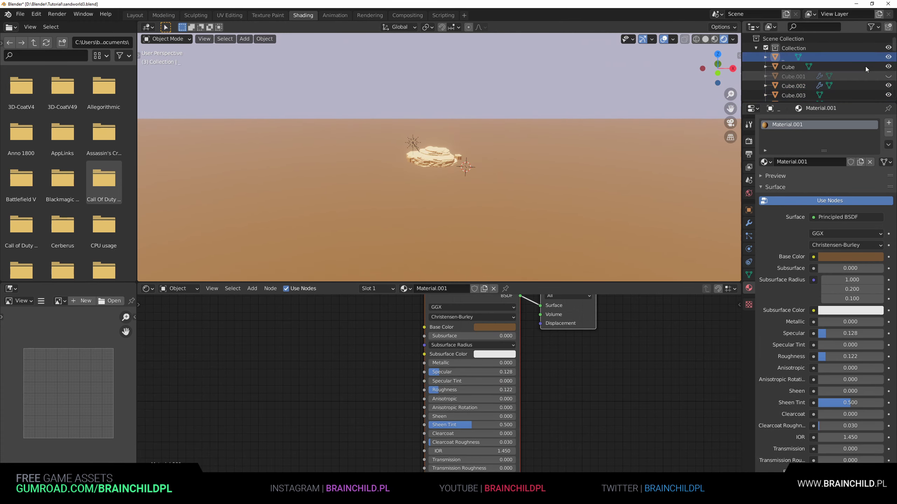
right_click(846, 57)
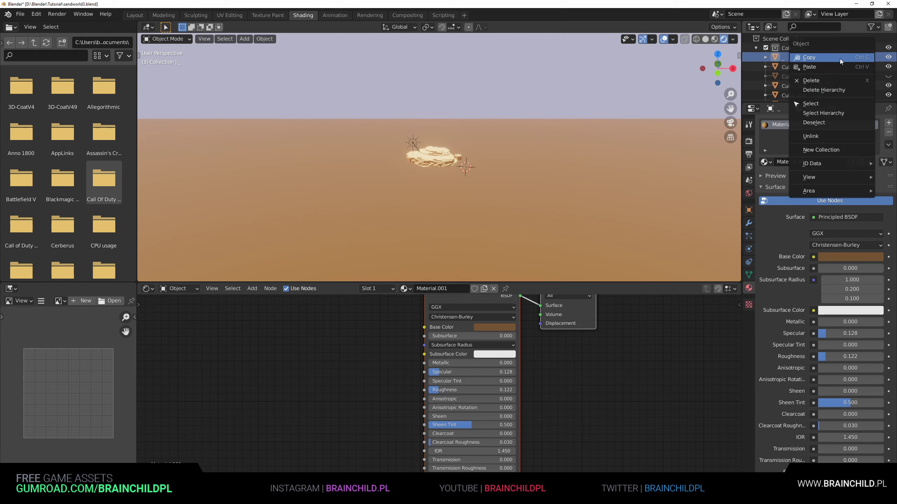
click(827, 106)
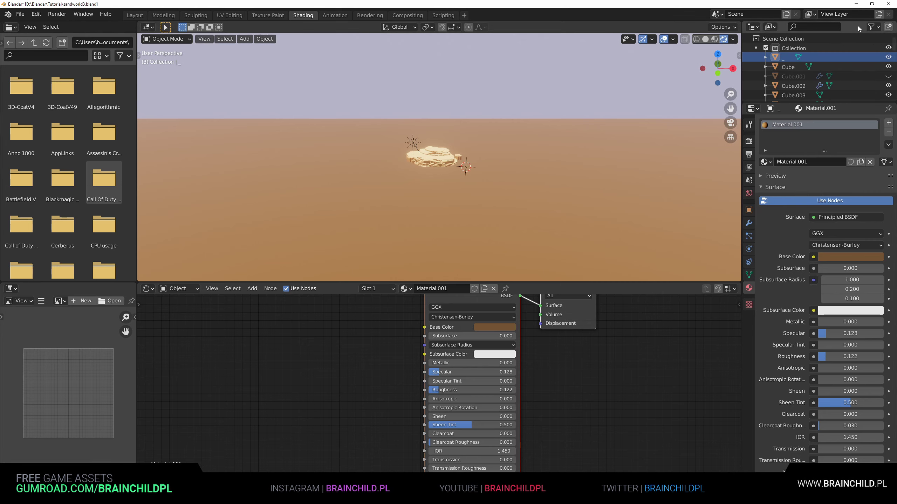
click(872, 27)
click(808, 57)
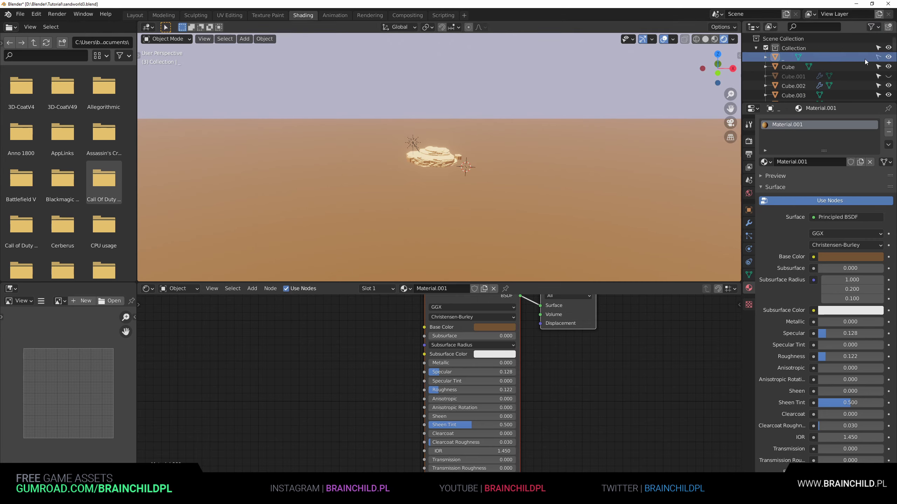
Select all objects, including the ground plane, and scale the whole scene down uniformly in two passes
key(a)
scroll(517, 166, up, 7)
key(s)
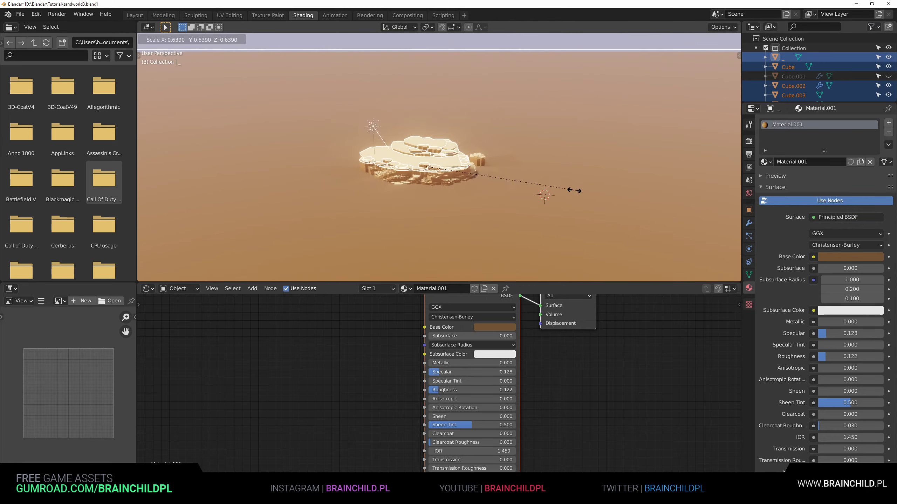
click(495, 175)
scroll(495, 175, up, 6)
key(s)
click(497, 159)
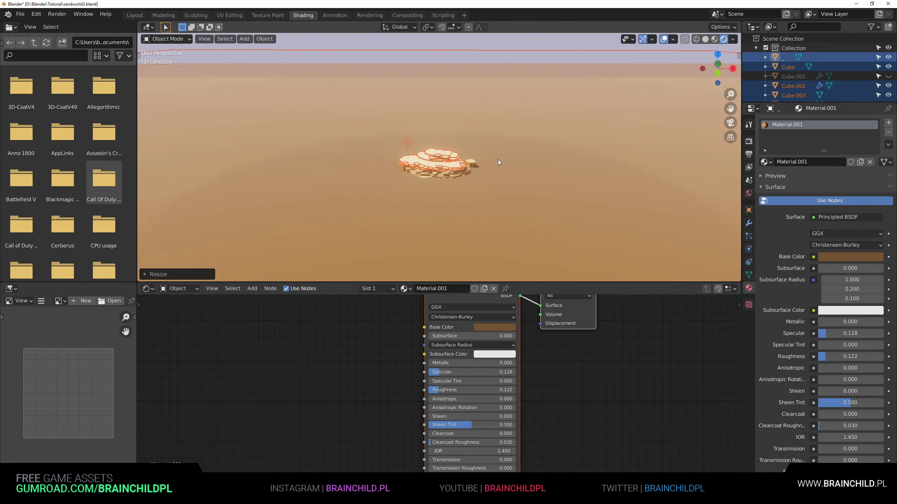
Examine the scaled-down cliff and desert ground up close and from a distance
scroll(496, 164, up, 7)
scroll(496, 163, up, 8)
scroll(630, 157, down, 16)
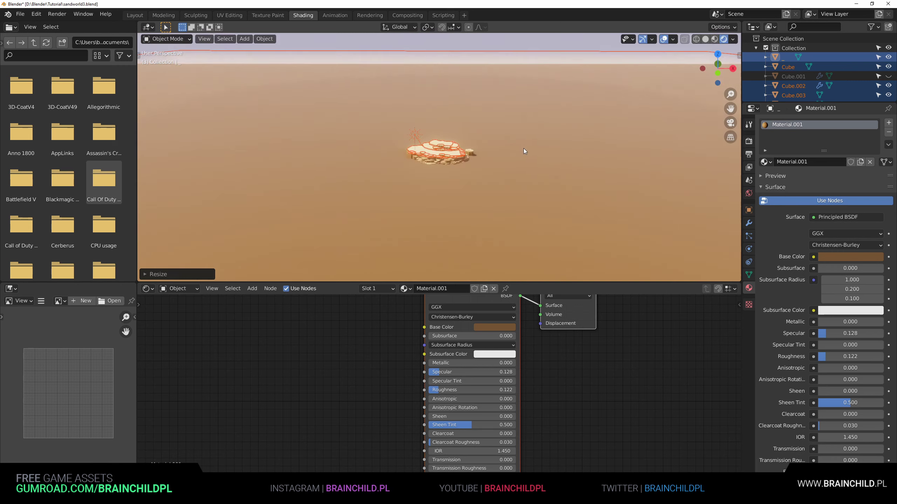
scroll(525, 149, up, 14)
scroll(527, 149, down, 15)
scroll(529, 150, up, 4)
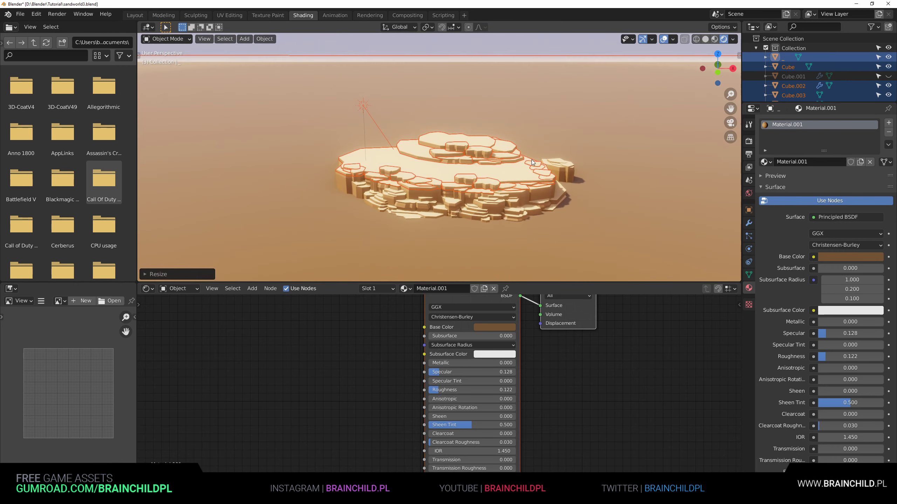
scroll(526, 150, down, 6)
mouse_move(527, 143)
middle_down()
mouse_move(527, 131)
mouse_move(529, 140)
middle_up()
Select the fog box and adjust its height along the Z axis in several passes, checking it against the cliff from a low angle
click(527, 158)
key(g)
key(z)
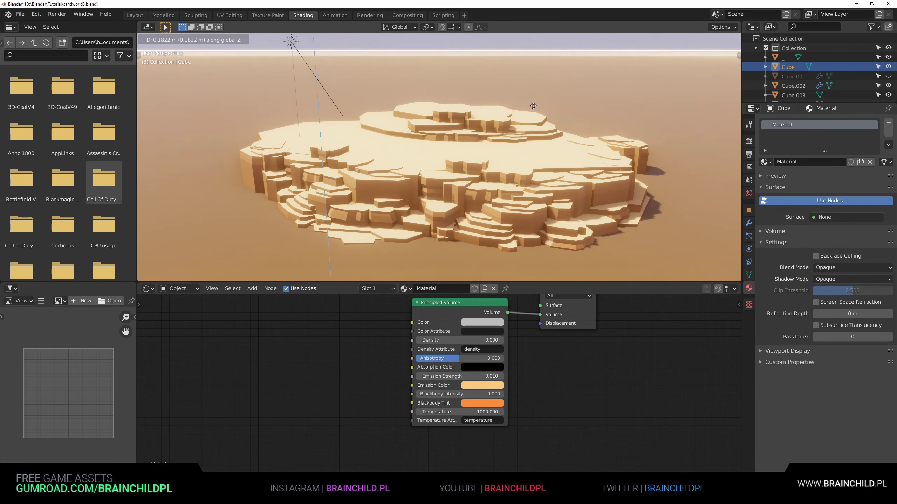
click(527, 215)
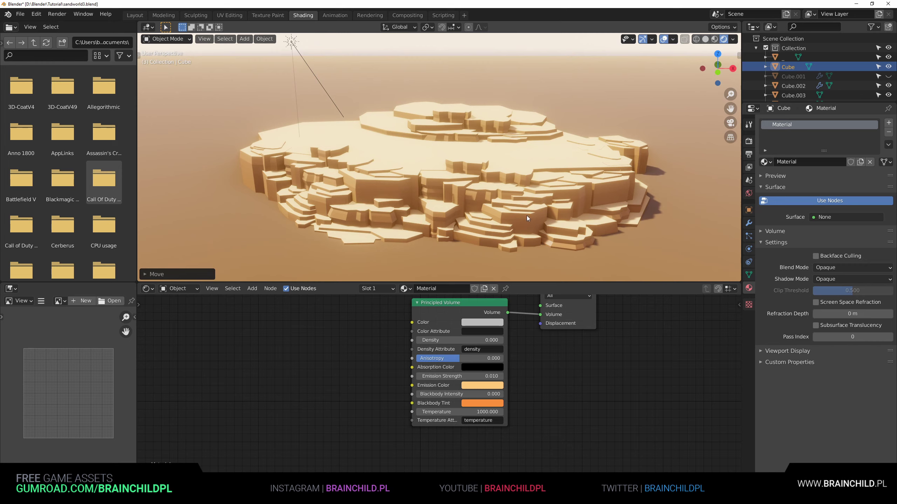
scroll(522, 198, down, 5)
scroll(521, 178, up, 5)
middle_drag(522, 176, 522, 162)
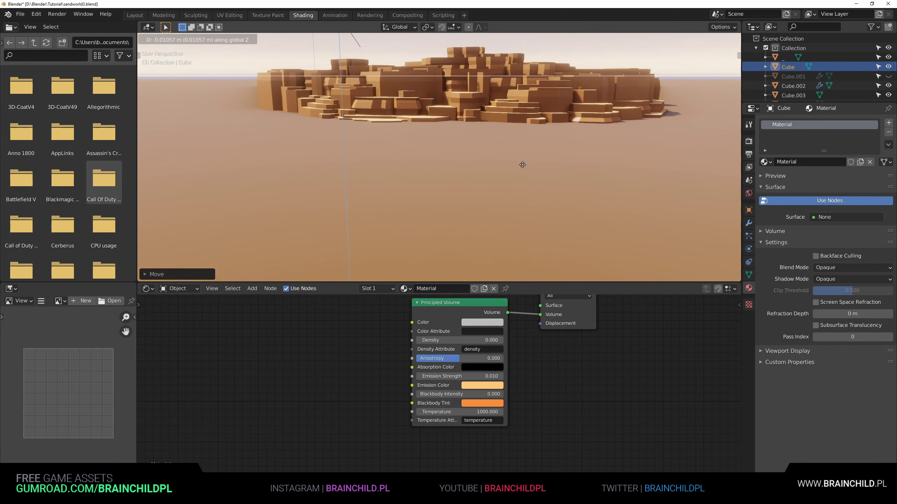
middle_drag(520, 216, 514, 190)
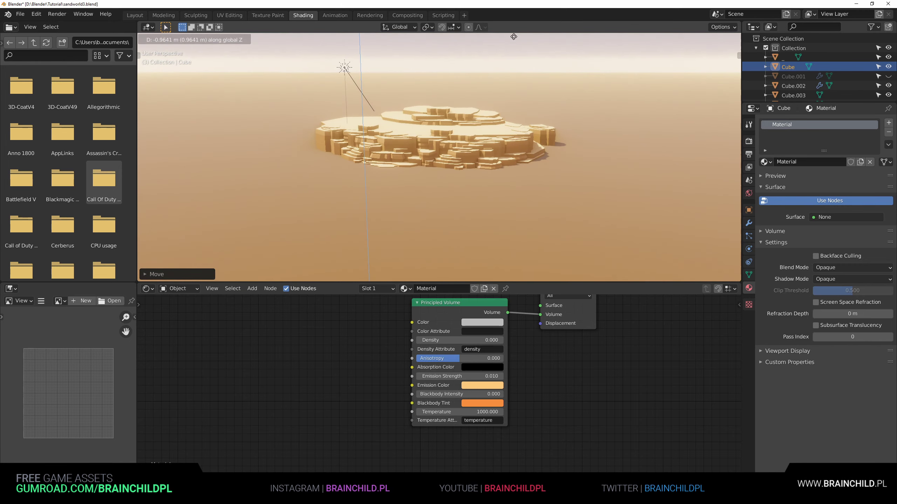
Set the fog material's Principled Volume Density to 0.02 and its Emission Strength to 0.02
scroll(487, 103, up, 3)
scroll(450, 185, down, 3)
middle_drag(449, 198, 450, 240)
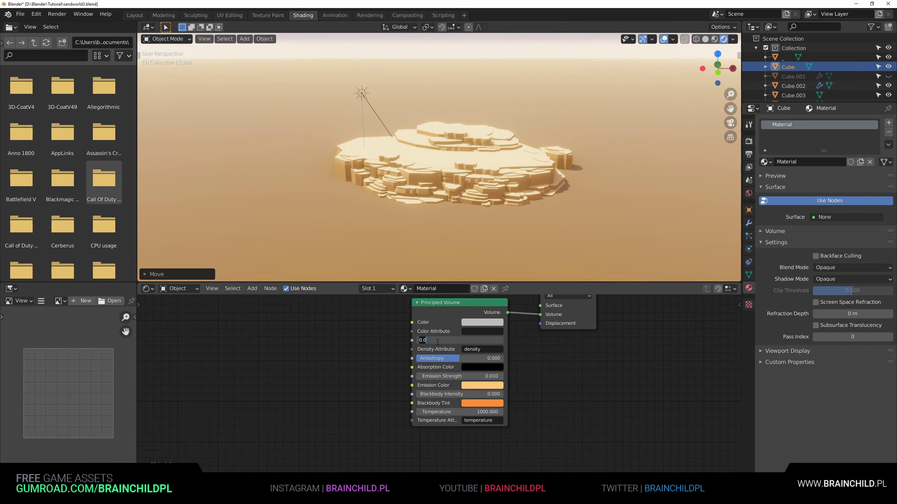
key(Return)
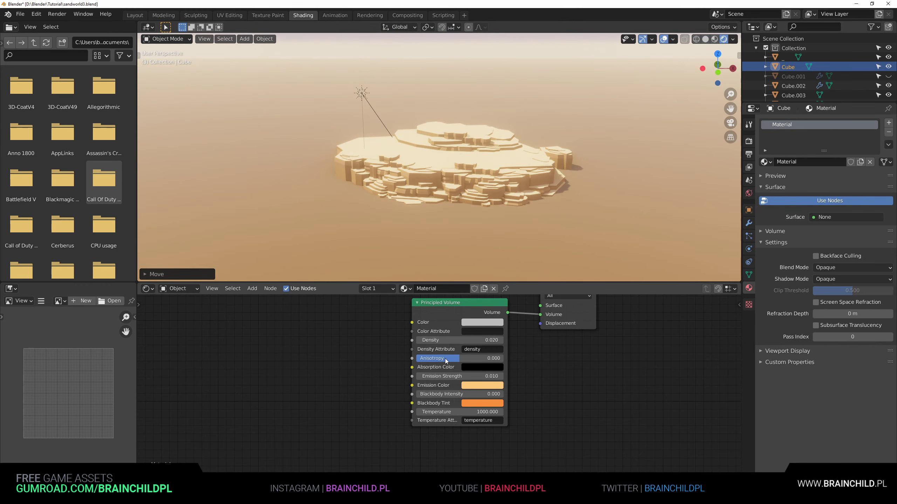
click(437, 376)
key(Return)
Reposition the fog box along the Z axis, finishing with a slight nudge of about 0.03 m downward
key(g)
key(z)
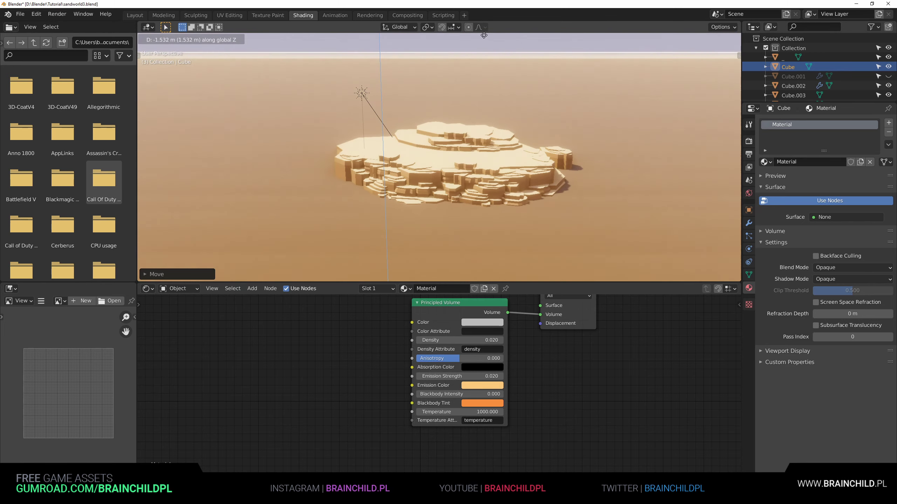
click(488, 262)
scroll(490, 216, up, 4)
scroll(490, 215, down, 1)
key(g)
key(z)
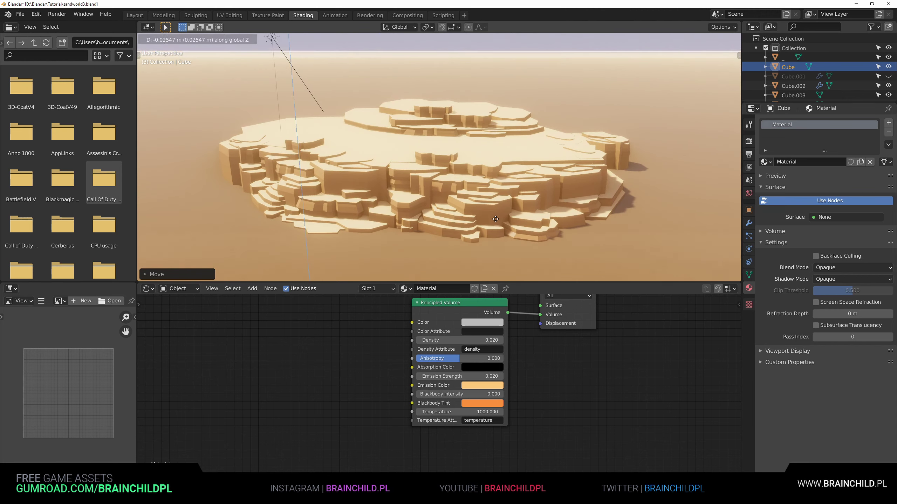
click(496, 219)
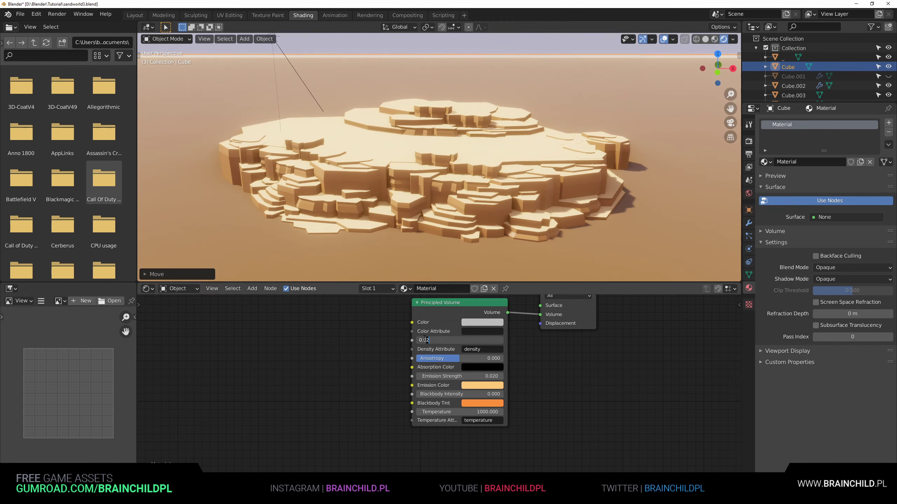
Raise the fog material's Density to about 53.65 and its Emission Strength to about 9.12
drag(445, 344, 440, 343)
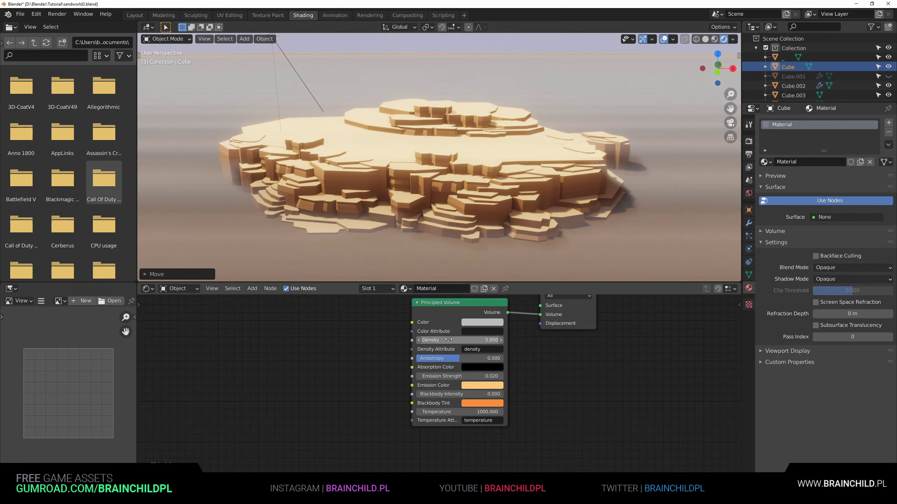
drag(444, 341, 477, 341)
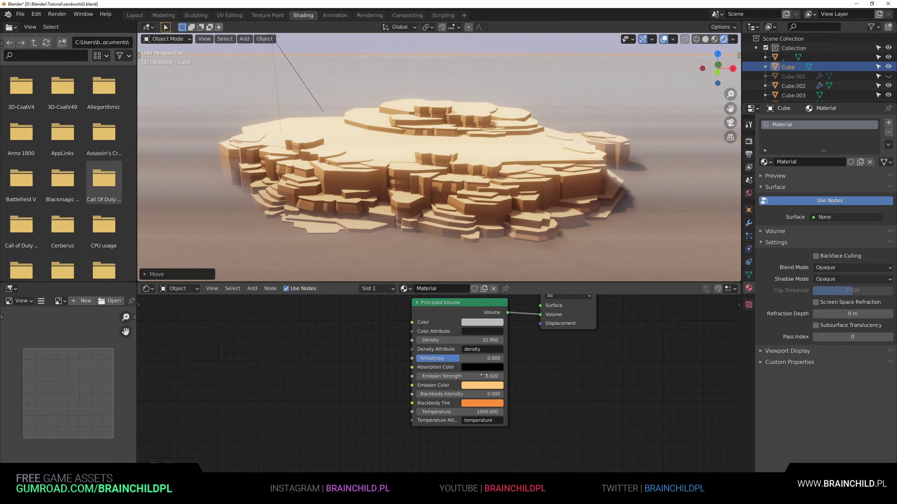
mouse_move(455, 376)
mouse_down()
mouse_move(476, 376)
mouse_move(454, 369)
mouse_up()
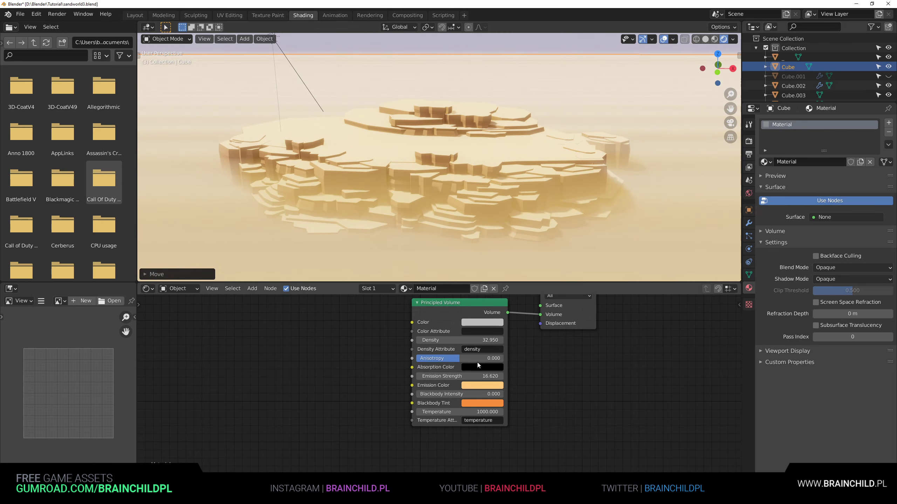
drag(473, 376, 457, 376)
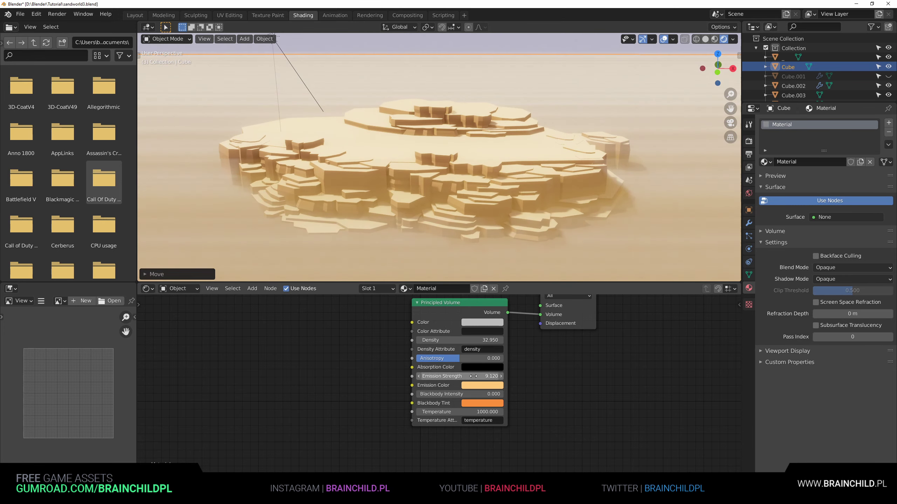
mouse_move(477, 345)
mouse_down()
mouse_move(458, 344)
mouse_move(470, 342)
mouse_up()
drag(477, 342, 554, 340)
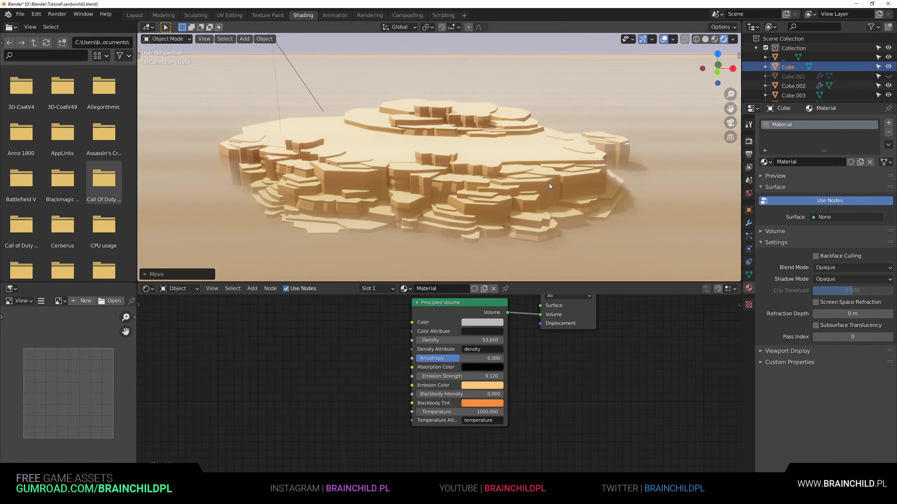
Maximize the 3D viewport and open the cliff's broad middle rock slab in Edit Mode
key(ctrl+space)
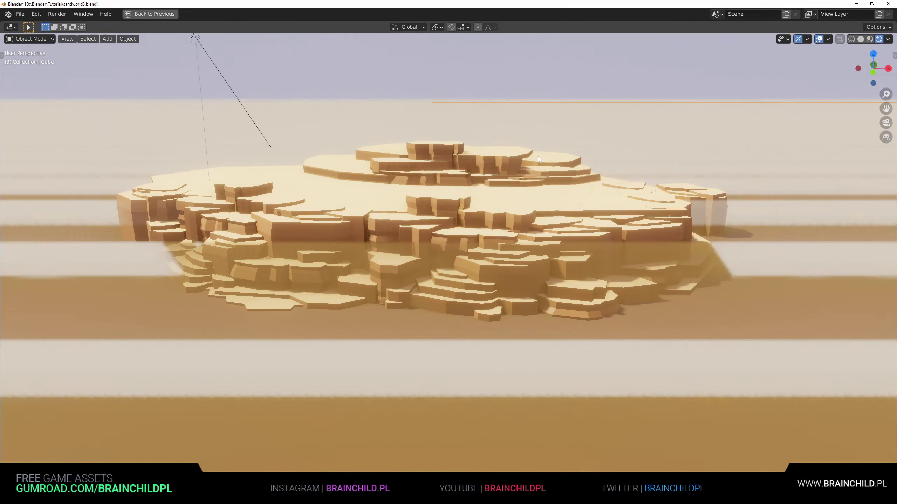
scroll(538, 159, up, 3)
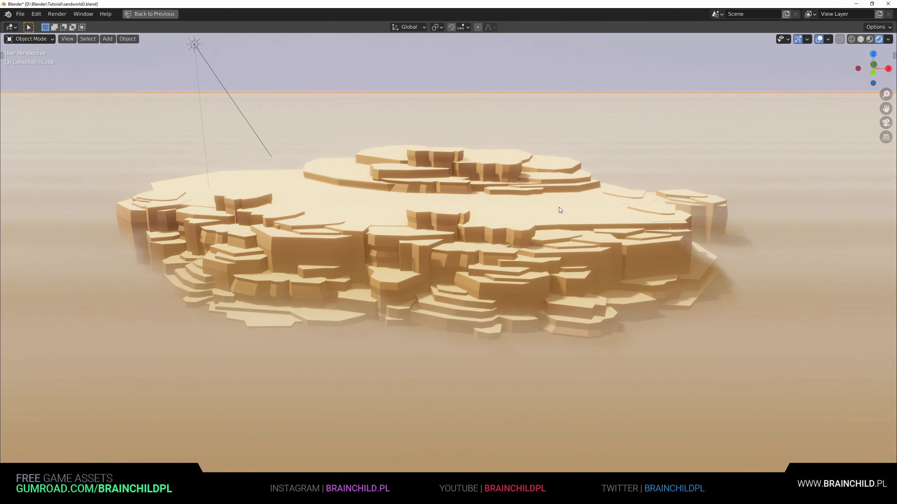
click(567, 216)
key(Tab)
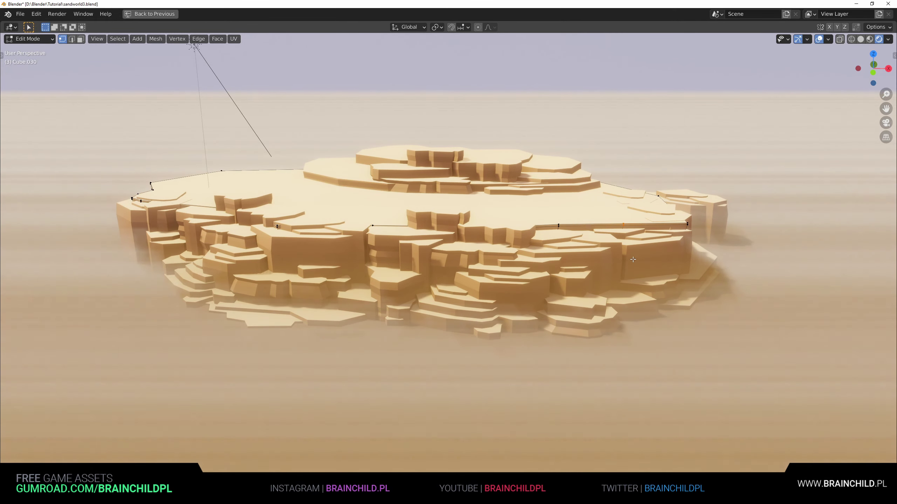
Push an edge on the slab's front rim back by about 0.14 m along Y to form a notch, then fine-tune its Y position
key(g)
key(y)
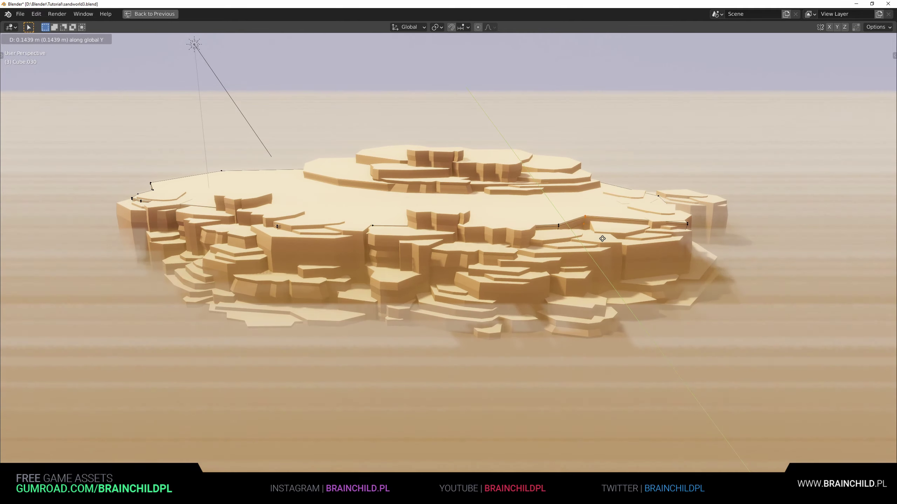
click(602, 239)
key(g)
key(y)
click(622, 223)
Add a loop cut on the front rim beside the notch, slide it into place and shift the rim edges along X and Y
key(ctrl+r)
click(613, 219)
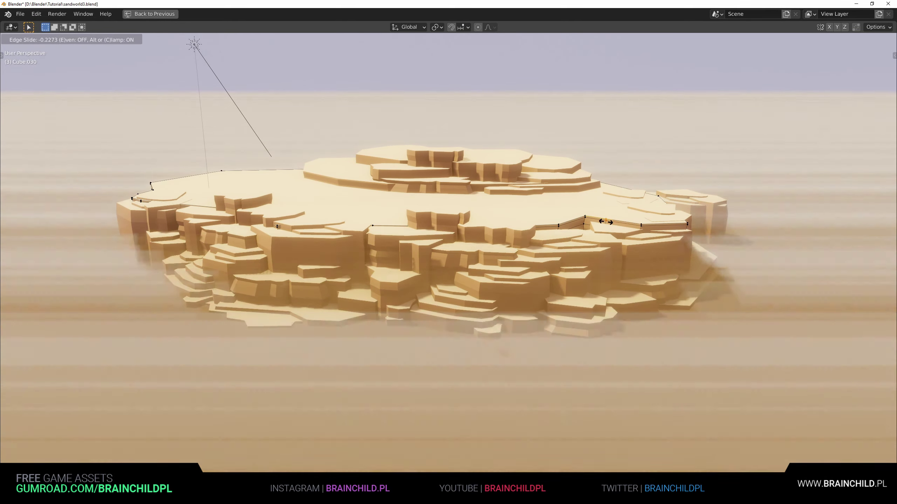
click(609, 223)
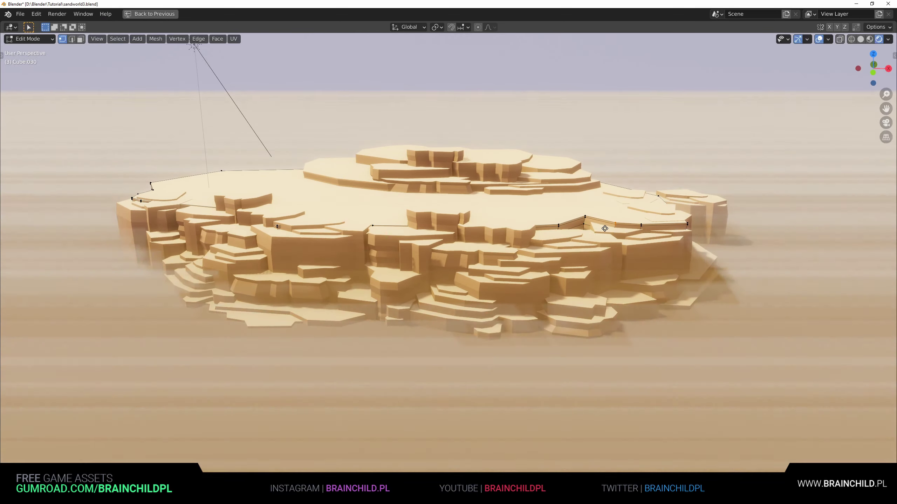
key(g)
key(x)
click(595, 230)
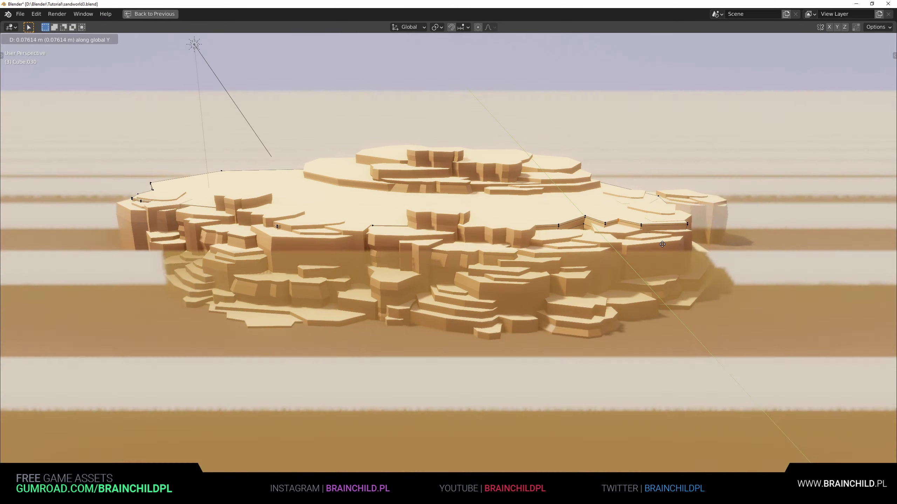
click(663, 245)
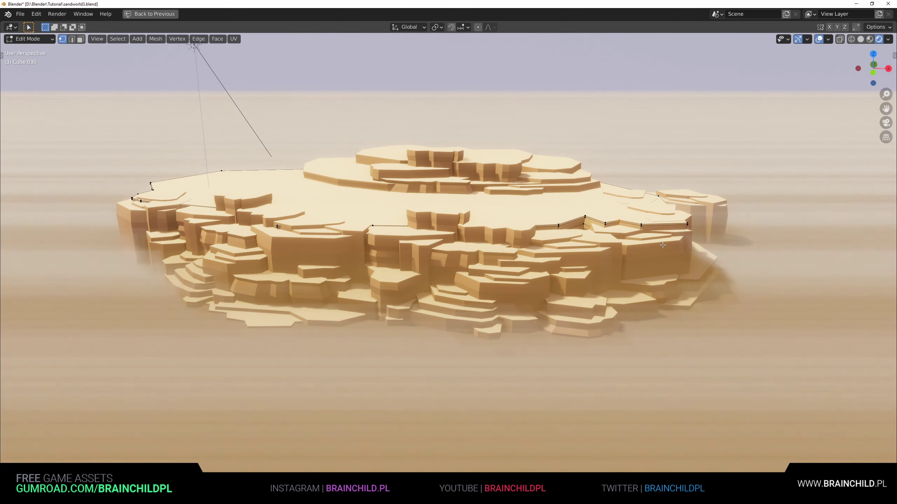
Move the edge on the other side of the notch back along Y to widen the recess in the front rim
key(g)
key(x)
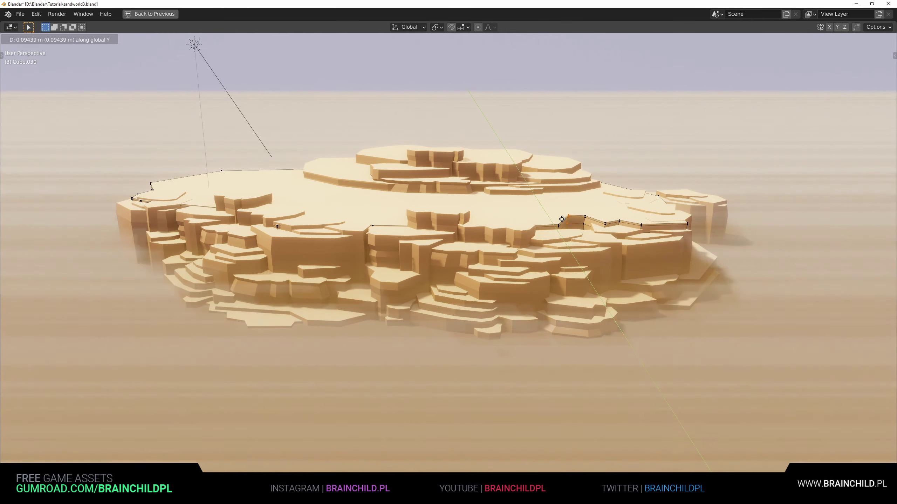
key(y)
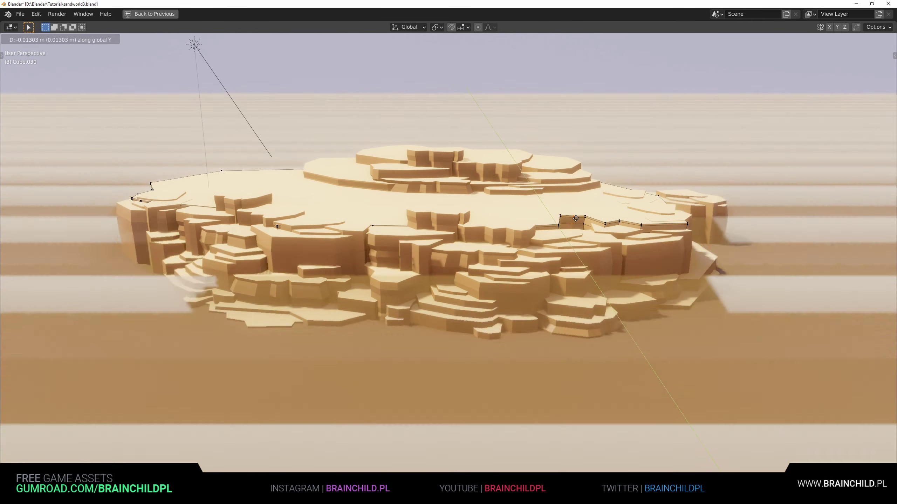
click(579, 224)
Switch to edge selection, add a centred loop cut across the notch's short front face and bevel that edge
key(2)
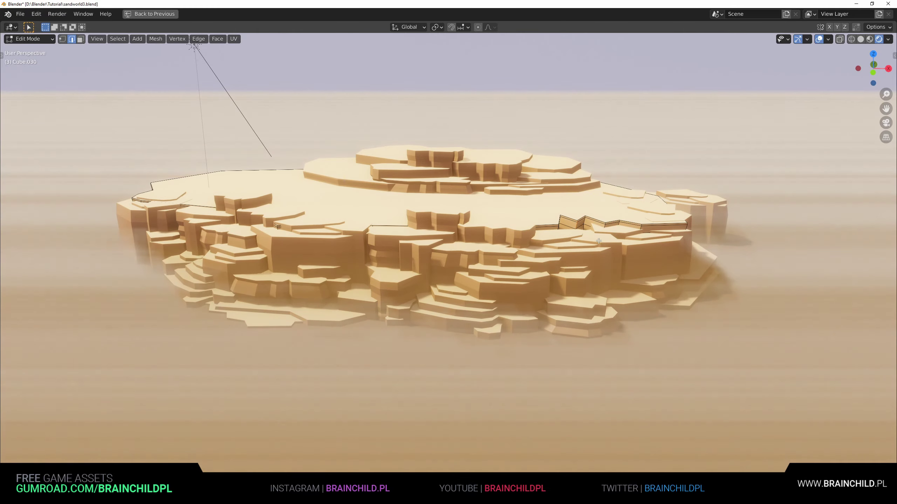
key(ctrl+r)
right_click(631, 245)
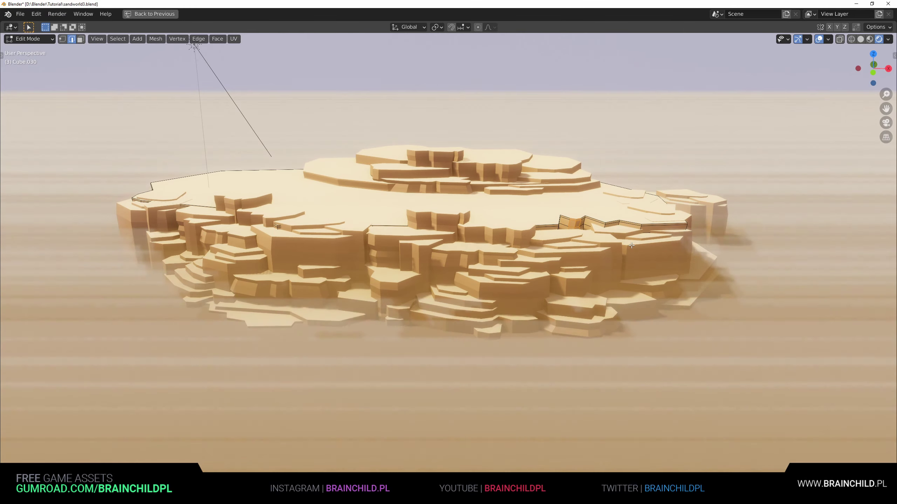
alt+click(577, 225)
key(ctrl+b)
click(419, 242)
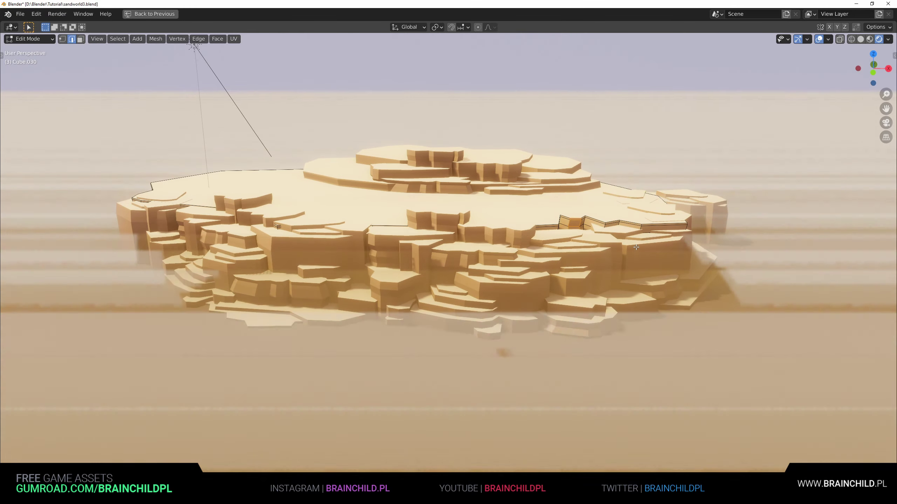
Add a centred loop cut farther along the slab's front rim, push it back about 0.06 m along Y and leave Edit Mode
click(391, 228)
right_click(391, 228)
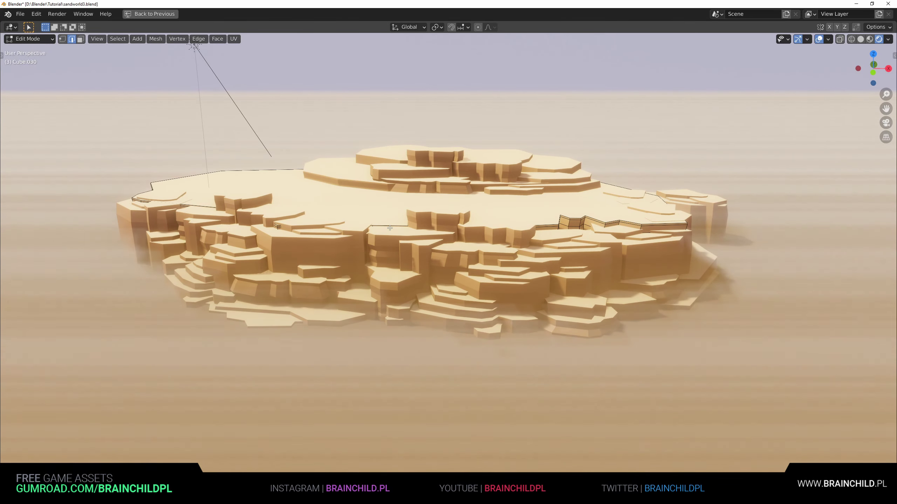
key(g)
key(y)
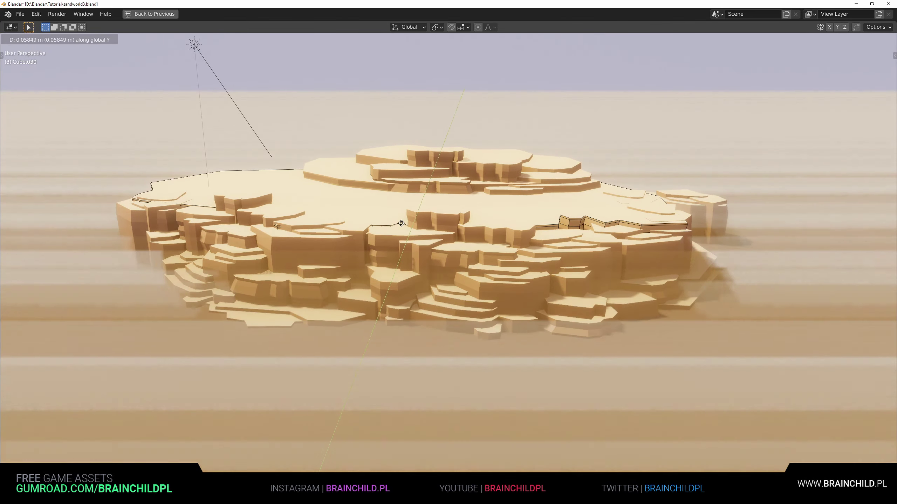
click(401, 224)
key(Tab)
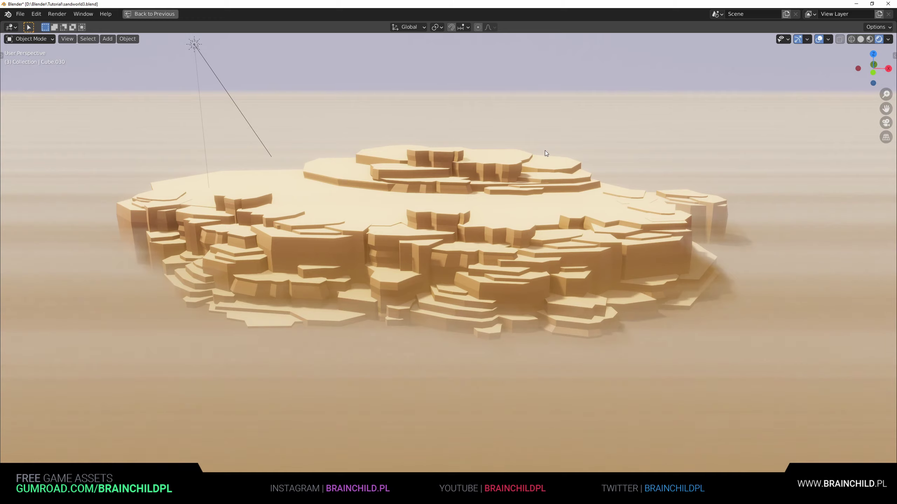
Duplicate the rock at the middle of the front rim, place the copy farther along in X, rotate it slightly and save the file
click(527, 226)
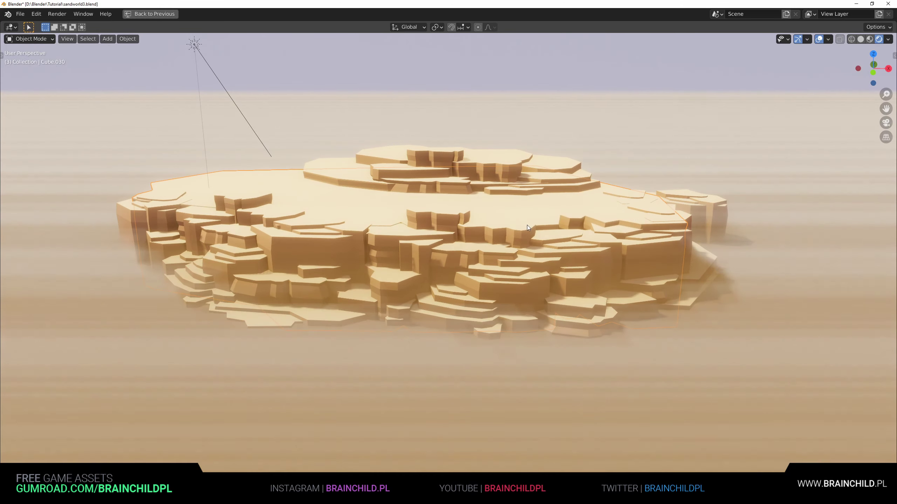
click(455, 218)
key(shift+d)
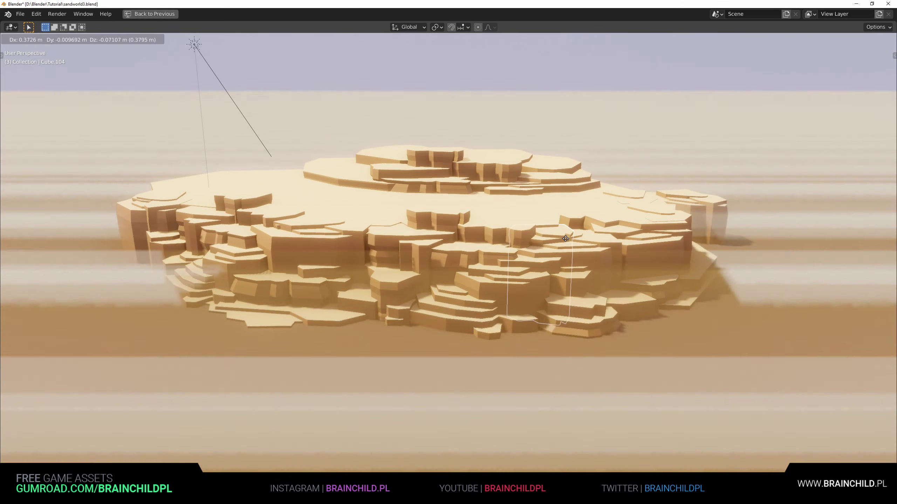
click(564, 238)
key(r)
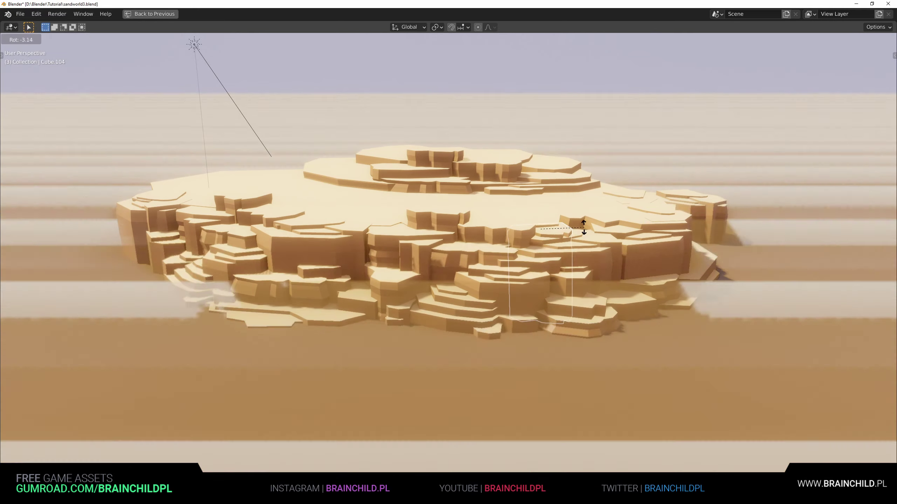
click(584, 230)
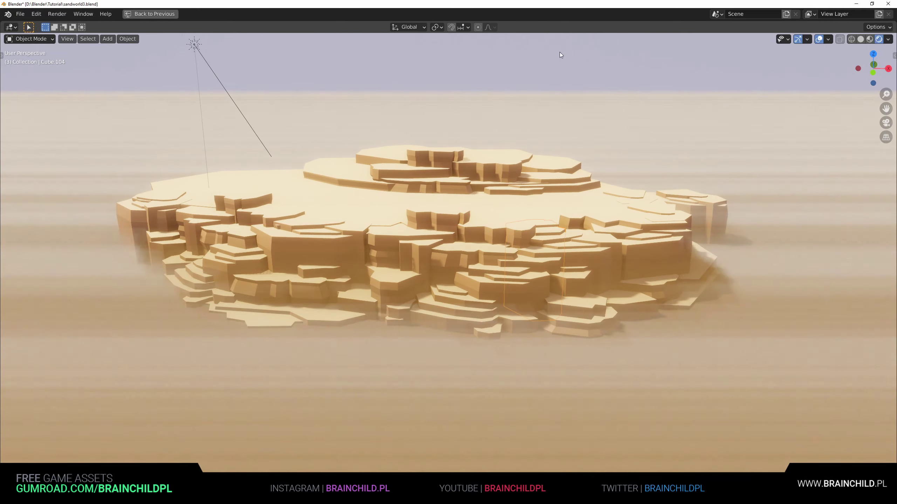
key(ctrl+s)
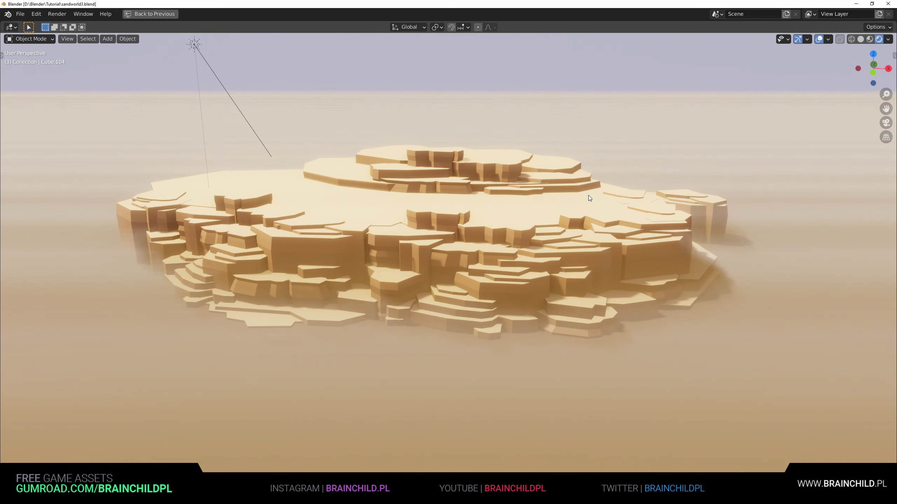
Hide the viewport overlays and set the scene's colour management to exposure 0.866 and gamma 1.152
click(820, 40)
key(ctrl+alt+space)
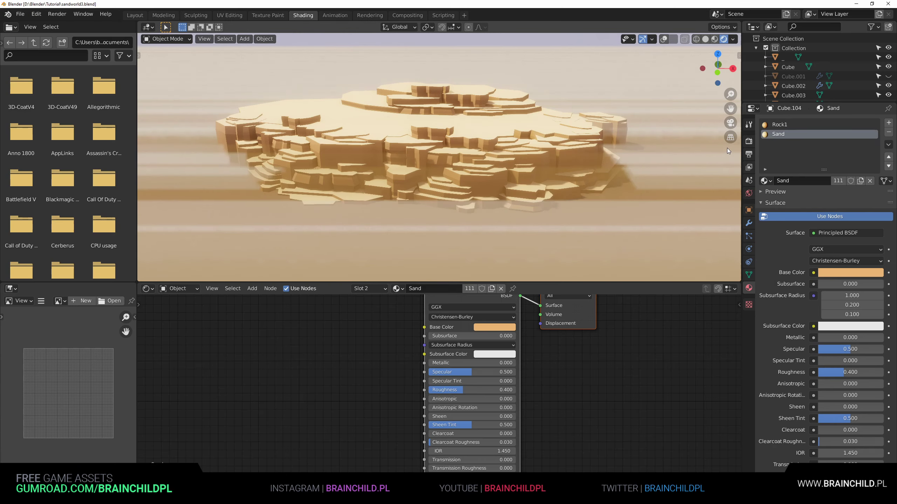
click(749, 141)
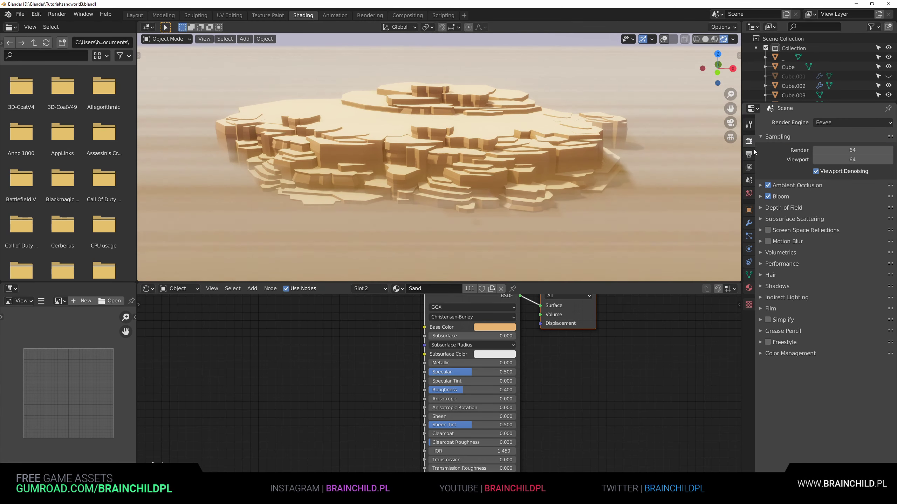
click(789, 353)
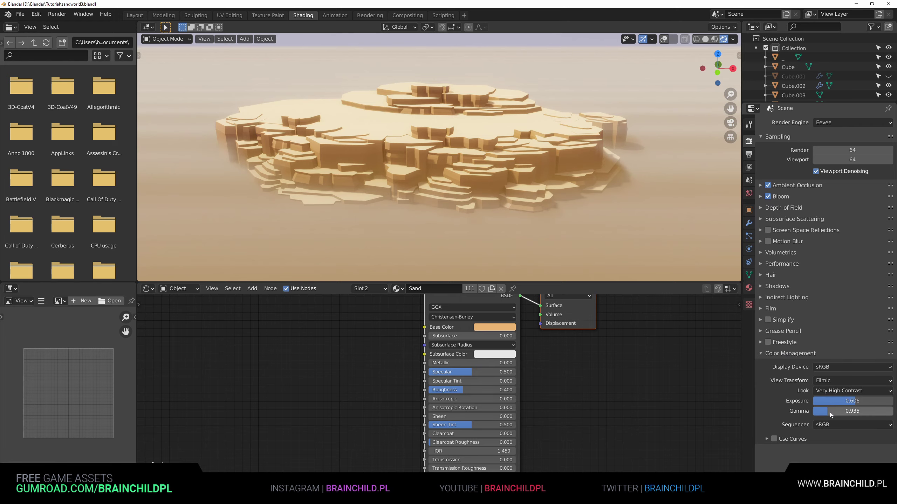
mouse_move(828, 411)
mouse_down()
mouse_move(851, 404)
mouse_move(837, 404)
mouse_up()
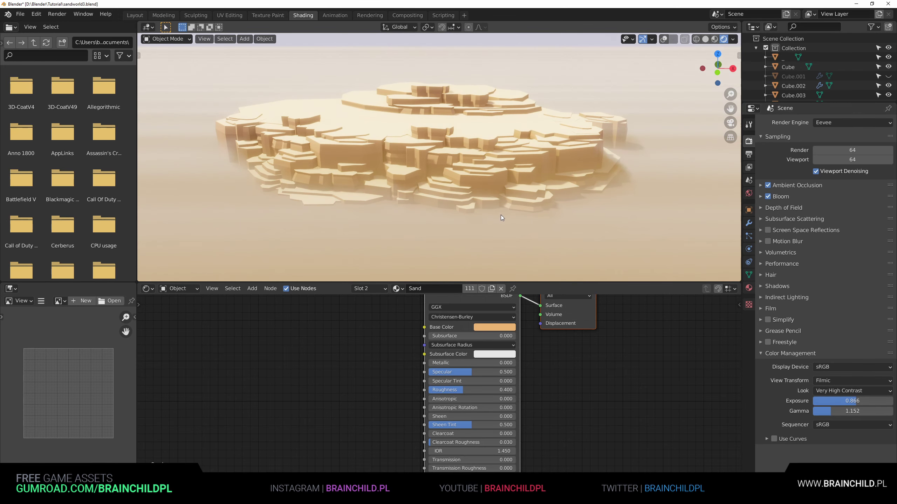
Select the fog box and try to move it along Z with the viewport maximized
click(635, 198)
key(ctrl+space)
key(g)
key(z)
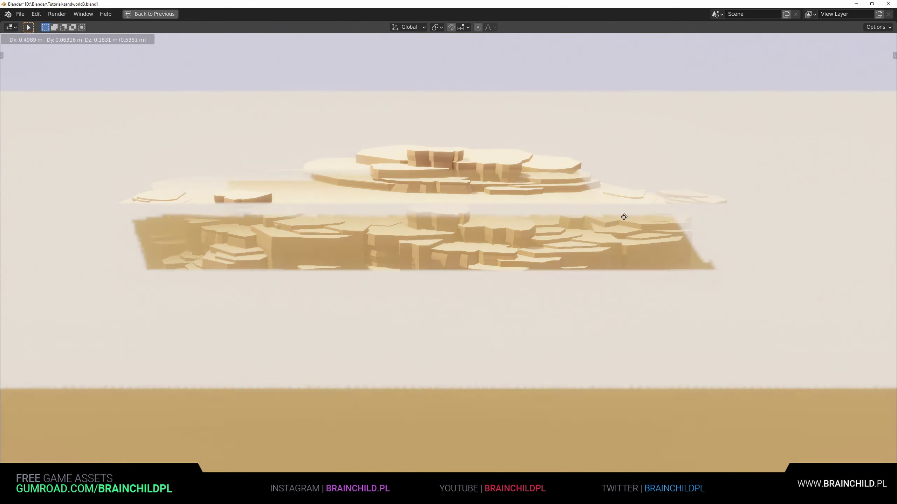
right_click(623, 216)
key(ctrl+space)
Set the fog's Principled Volume emission strength to 37.020 and density to 146.850, and shift the fog box slightly along Z
drag(479, 376, 516, 372)
drag(458, 340, 505, 340)
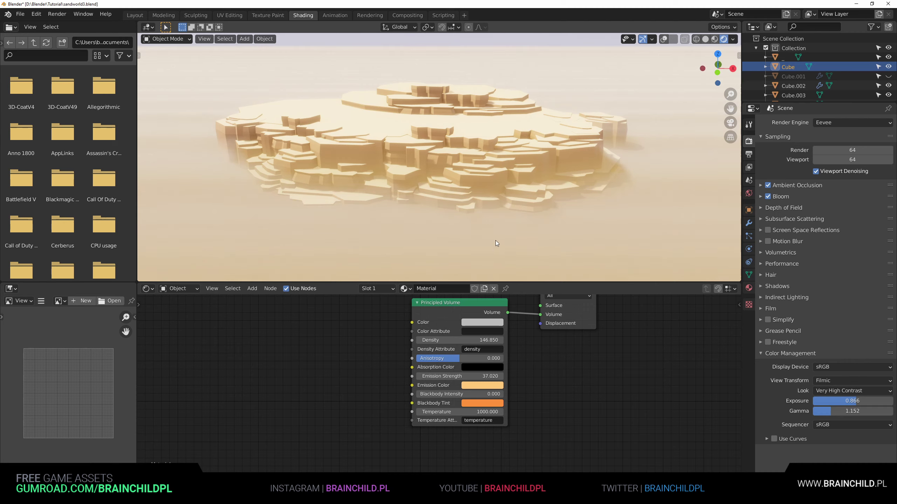
key(g)
key(z)
click(500, 253)
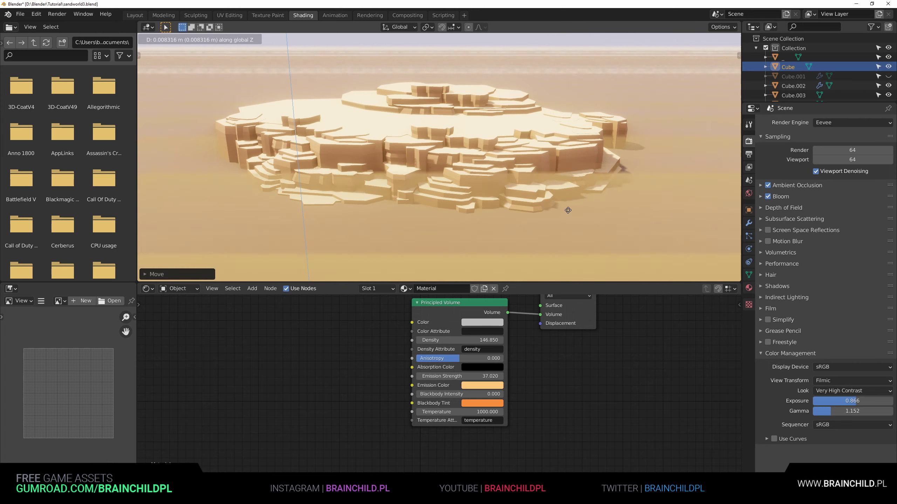
key(ctrl+space)
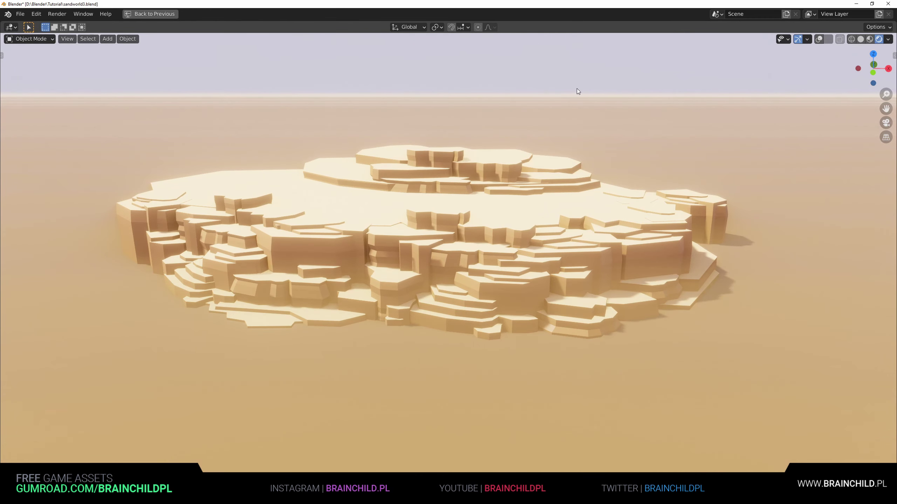
Frame the whole cliff for a screenshot, capture it, and examine the scene from other angles and distances
shift+middle_drag(658, 89, 658, 103)
middle_drag(657, 103, 672, 91)
scroll(657, 100, down, 3)
scroll(657, 99, up, 3)
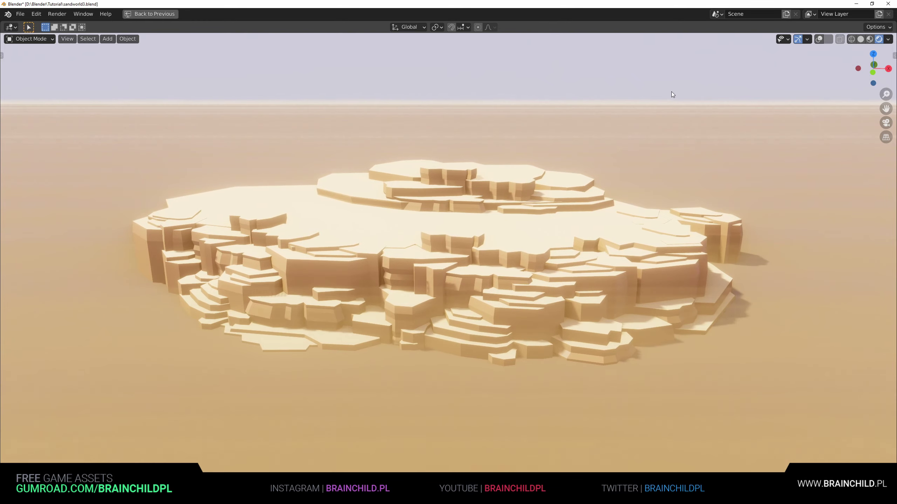
key(shift+Print)
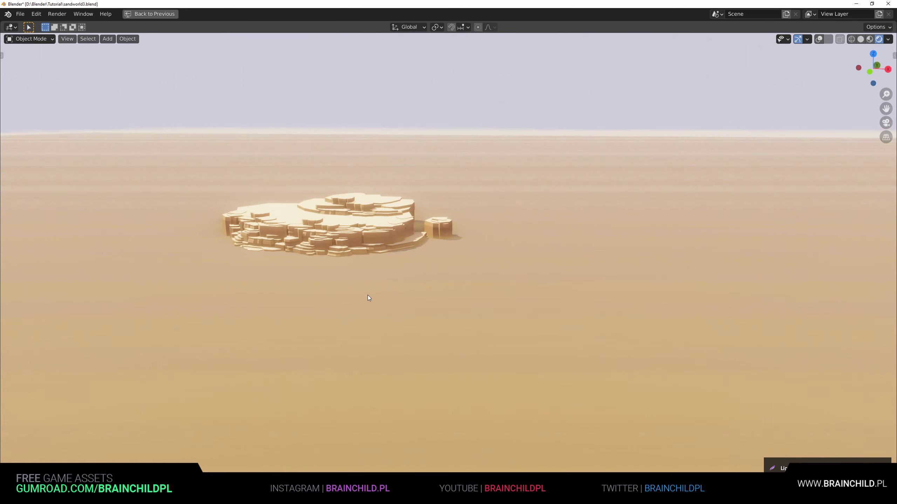
scroll(368, 295, up, 5)
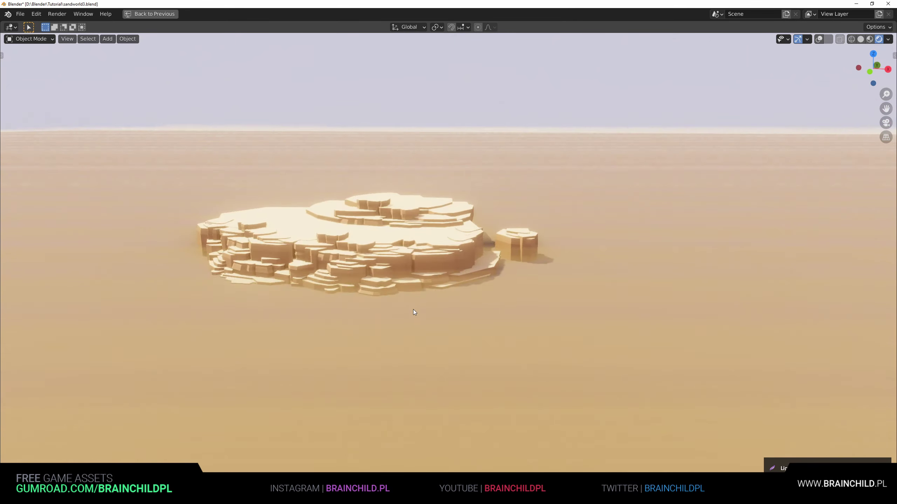
middle_drag(407, 303, 444, 304)
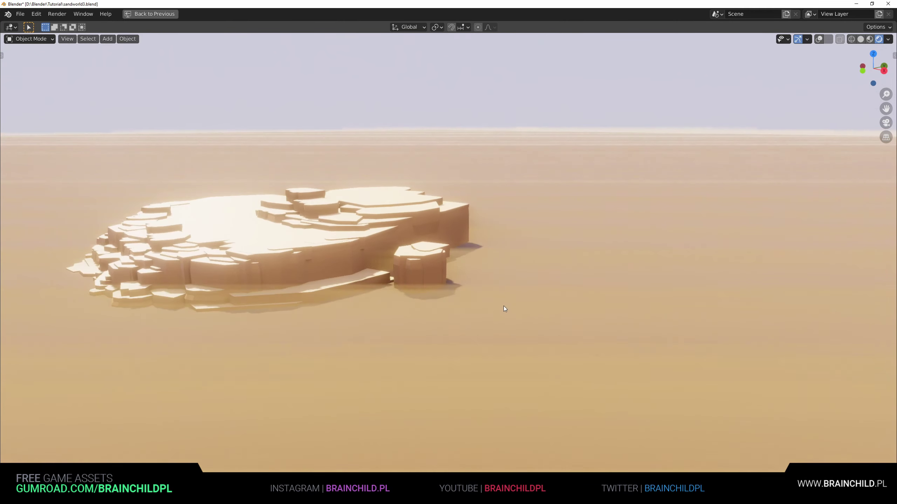
mouse_move(503, 305)
middle_down()
mouse_move(537, 306)
mouse_move(475, 310)
mouse_move(498, 299)
middle_up()
scroll(476, 309, up, 4)
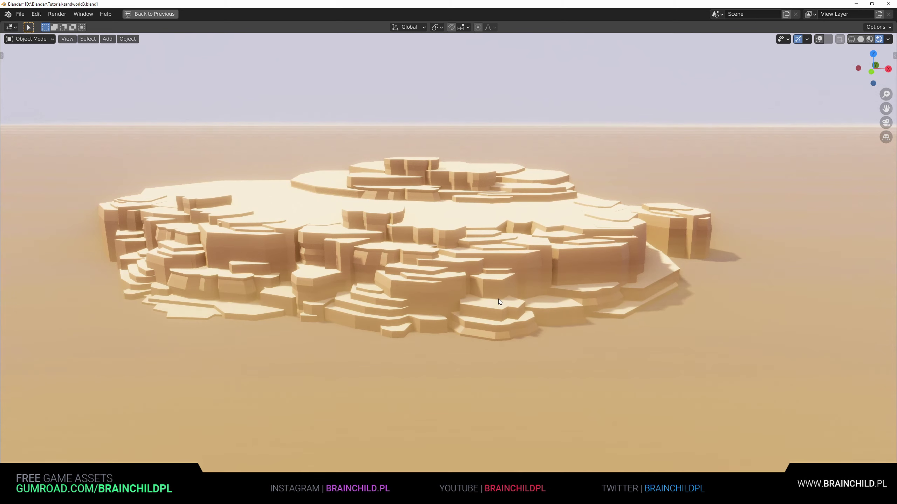